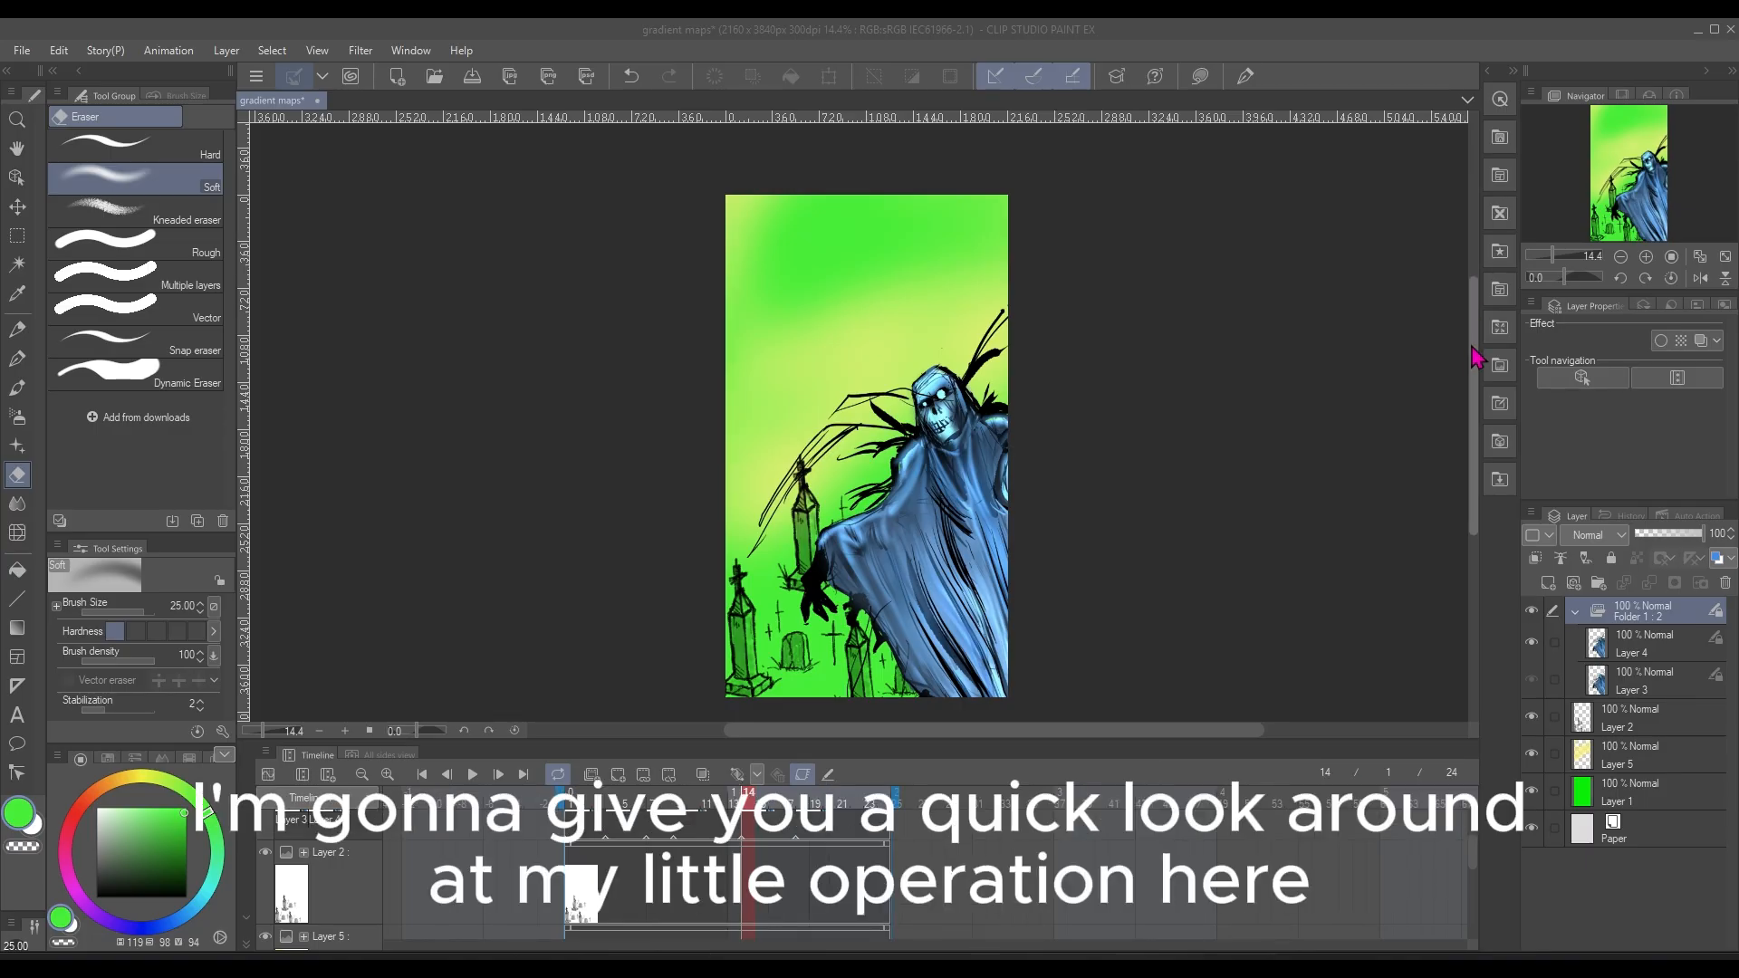
Inspect the animation folder in the layer stack and its two cels, Layer 3 and Layer 4
scroll(1479, 355, "down", 1)
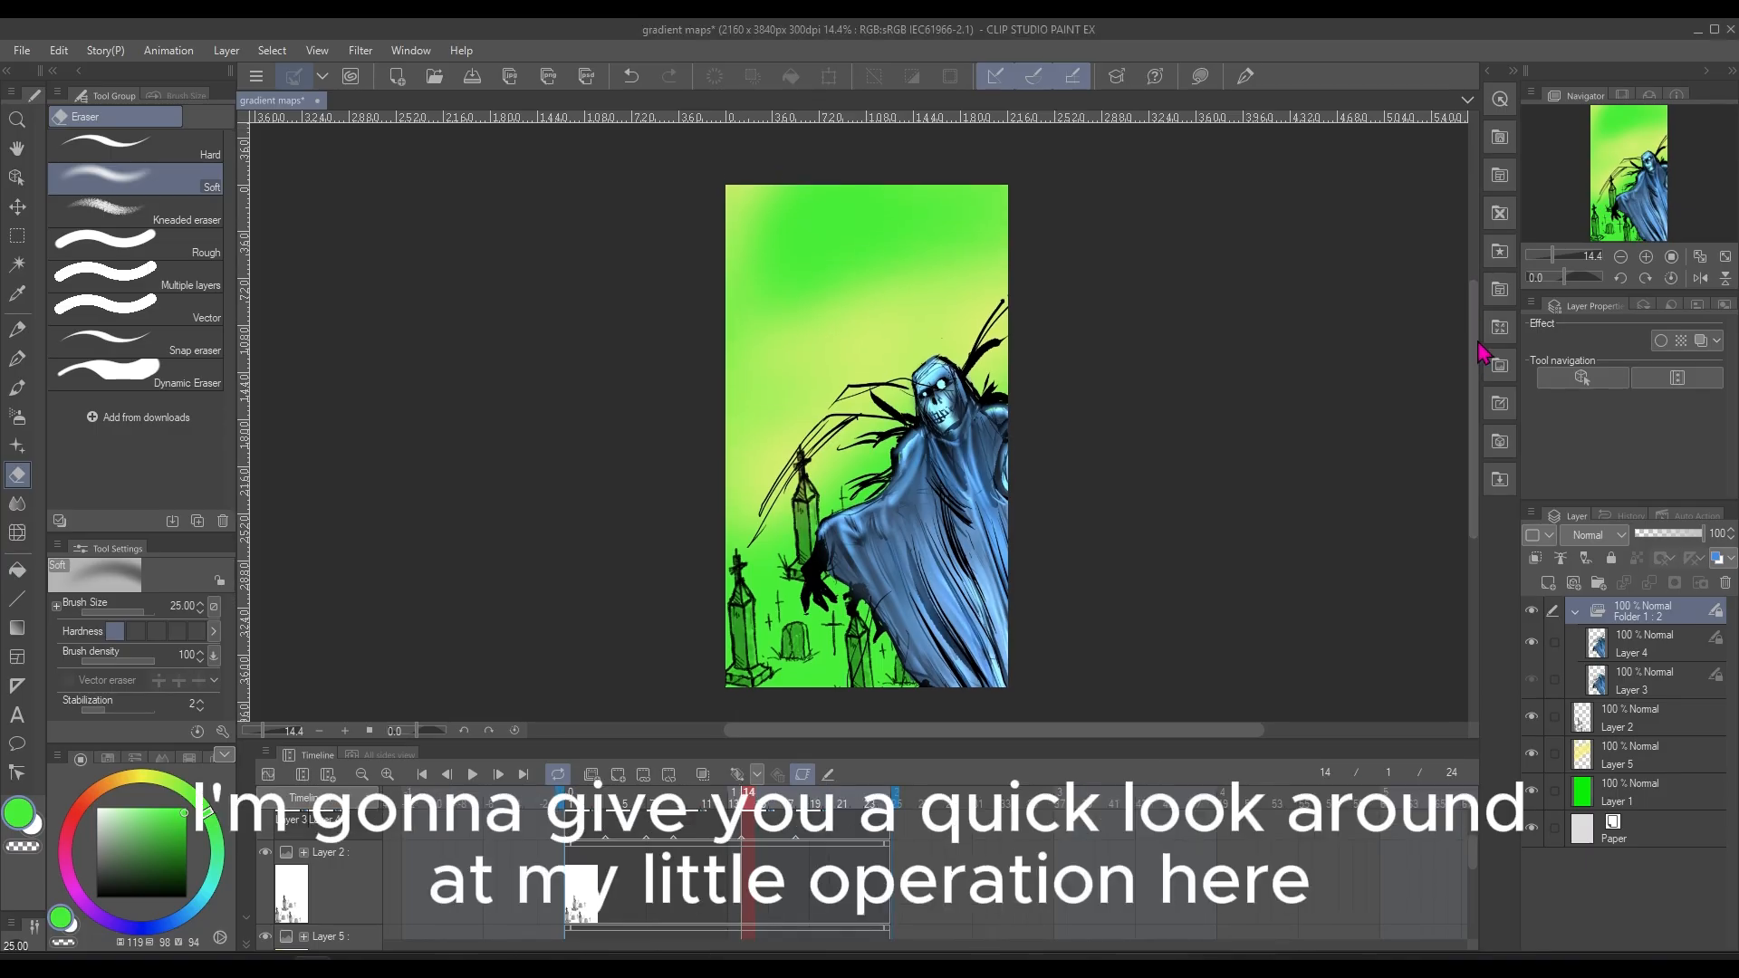
left_click(1575, 614)
left_click(1574, 614)
left_click(1648, 650)
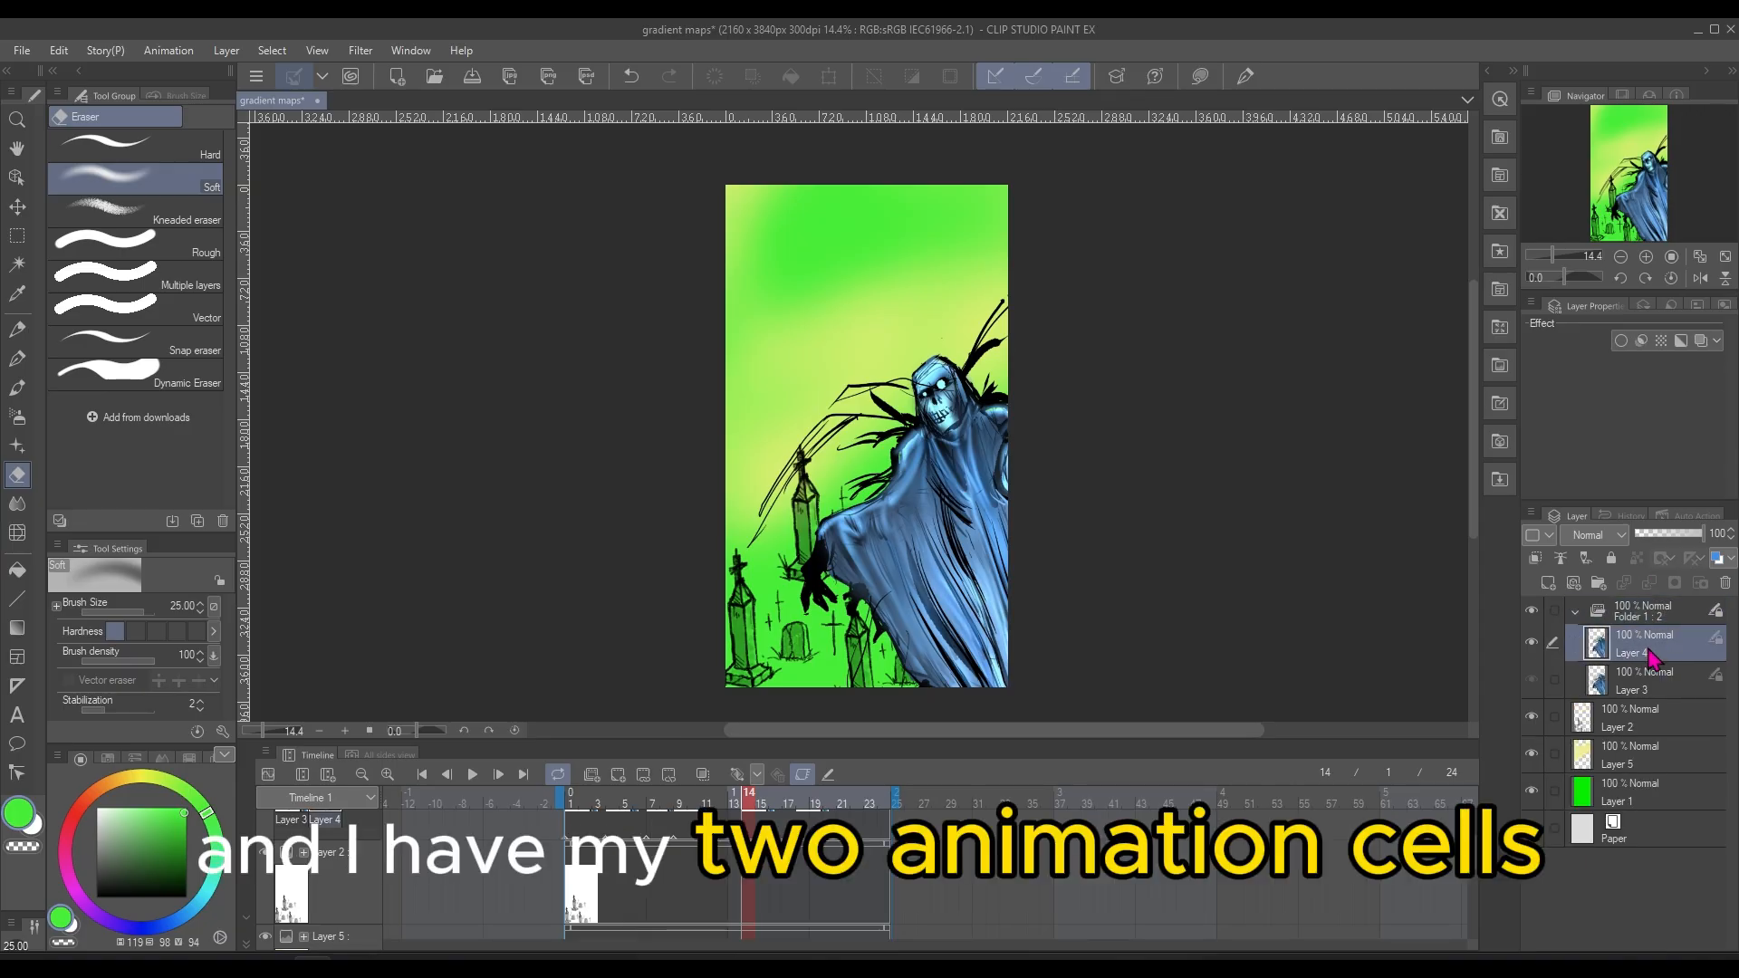
left_click(1648, 692)
left_click(1648, 652)
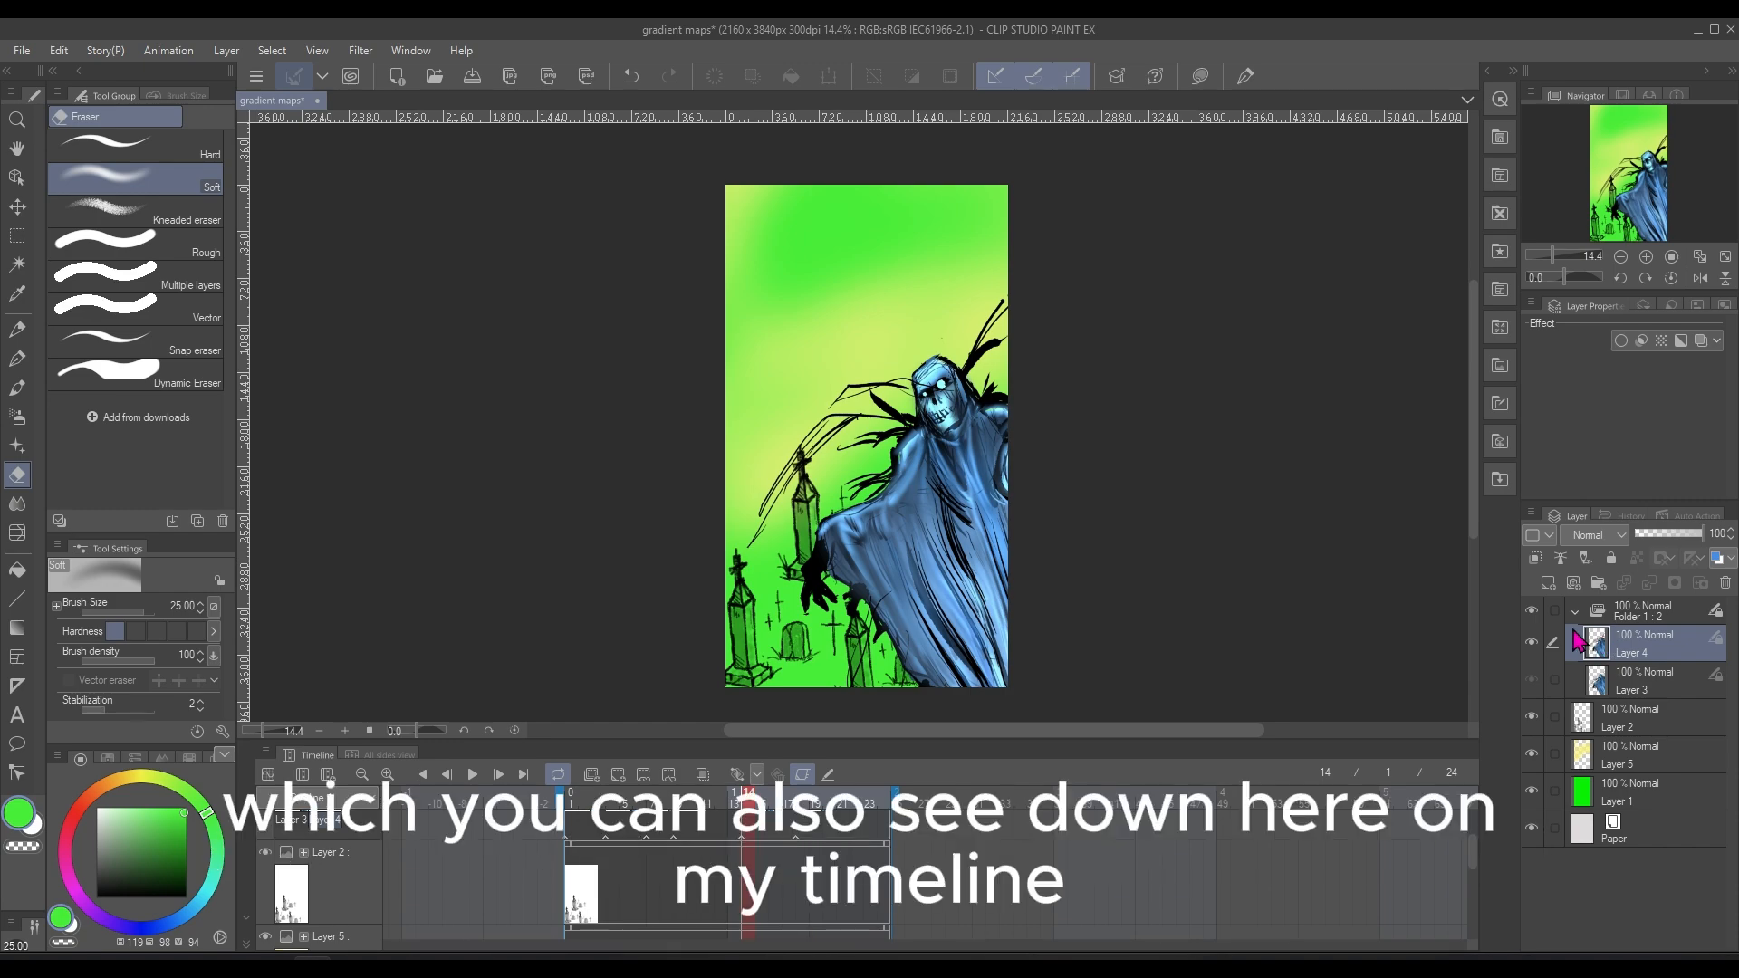
scroll(1481, 856, "up", 2)
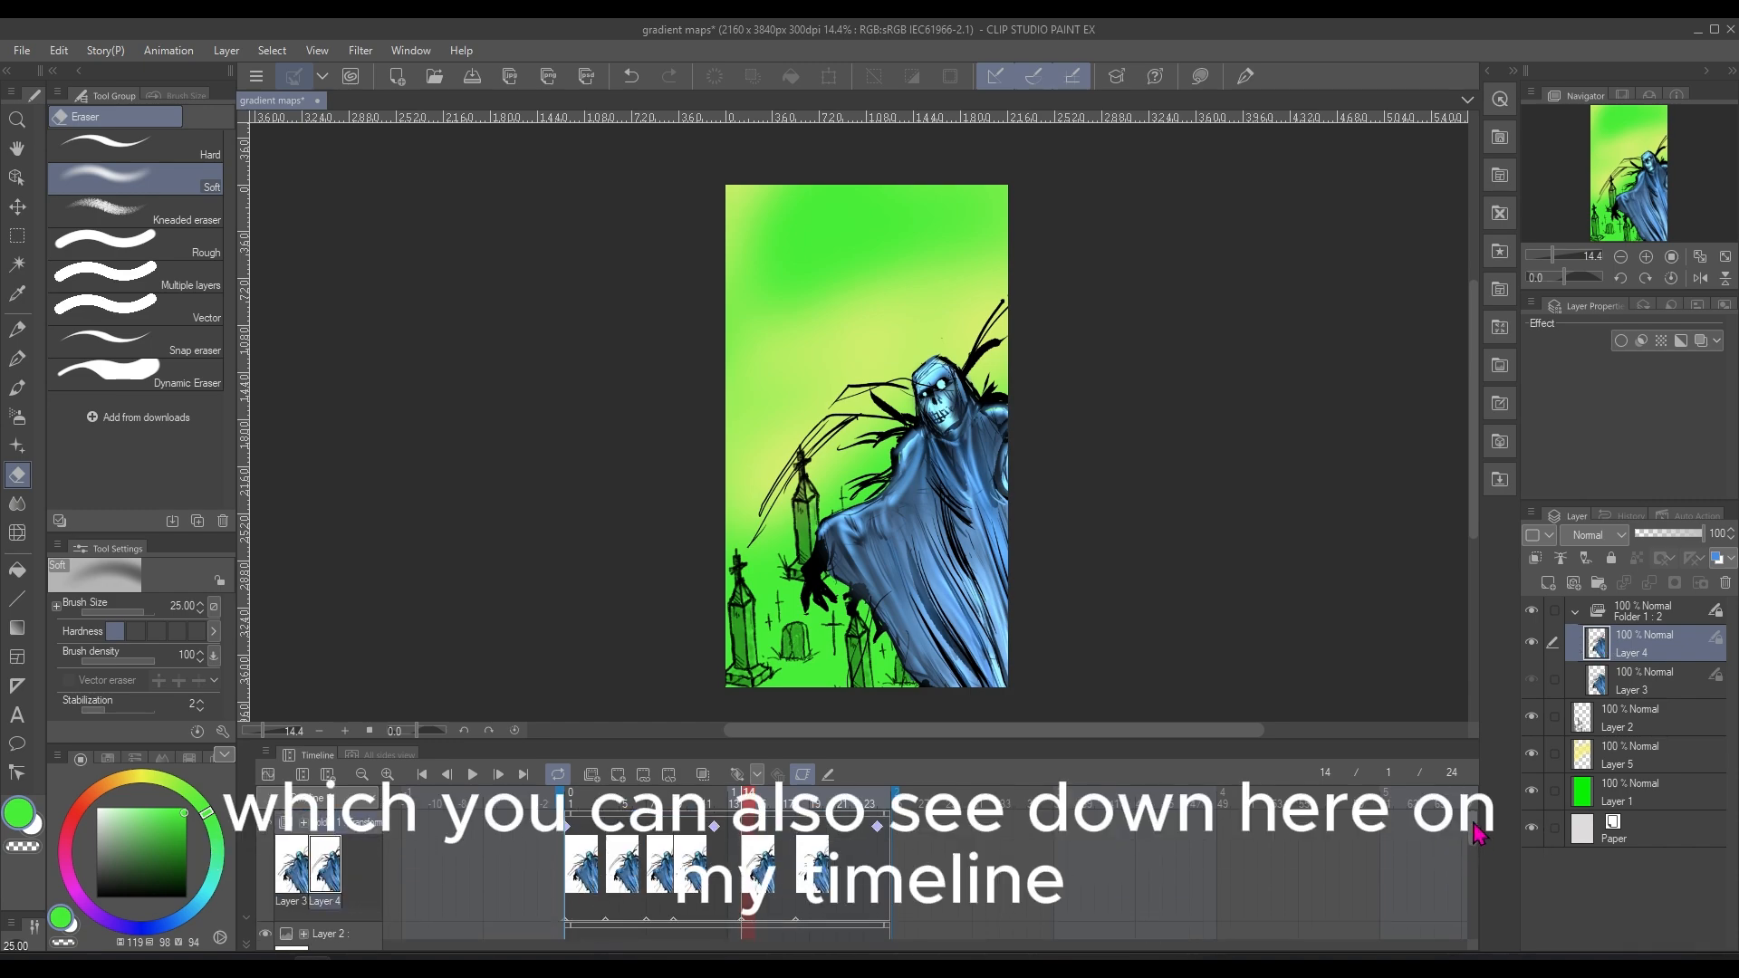
Step through the cels placed along the animation folder's timeline track to examine each pose
left_click(584, 851)
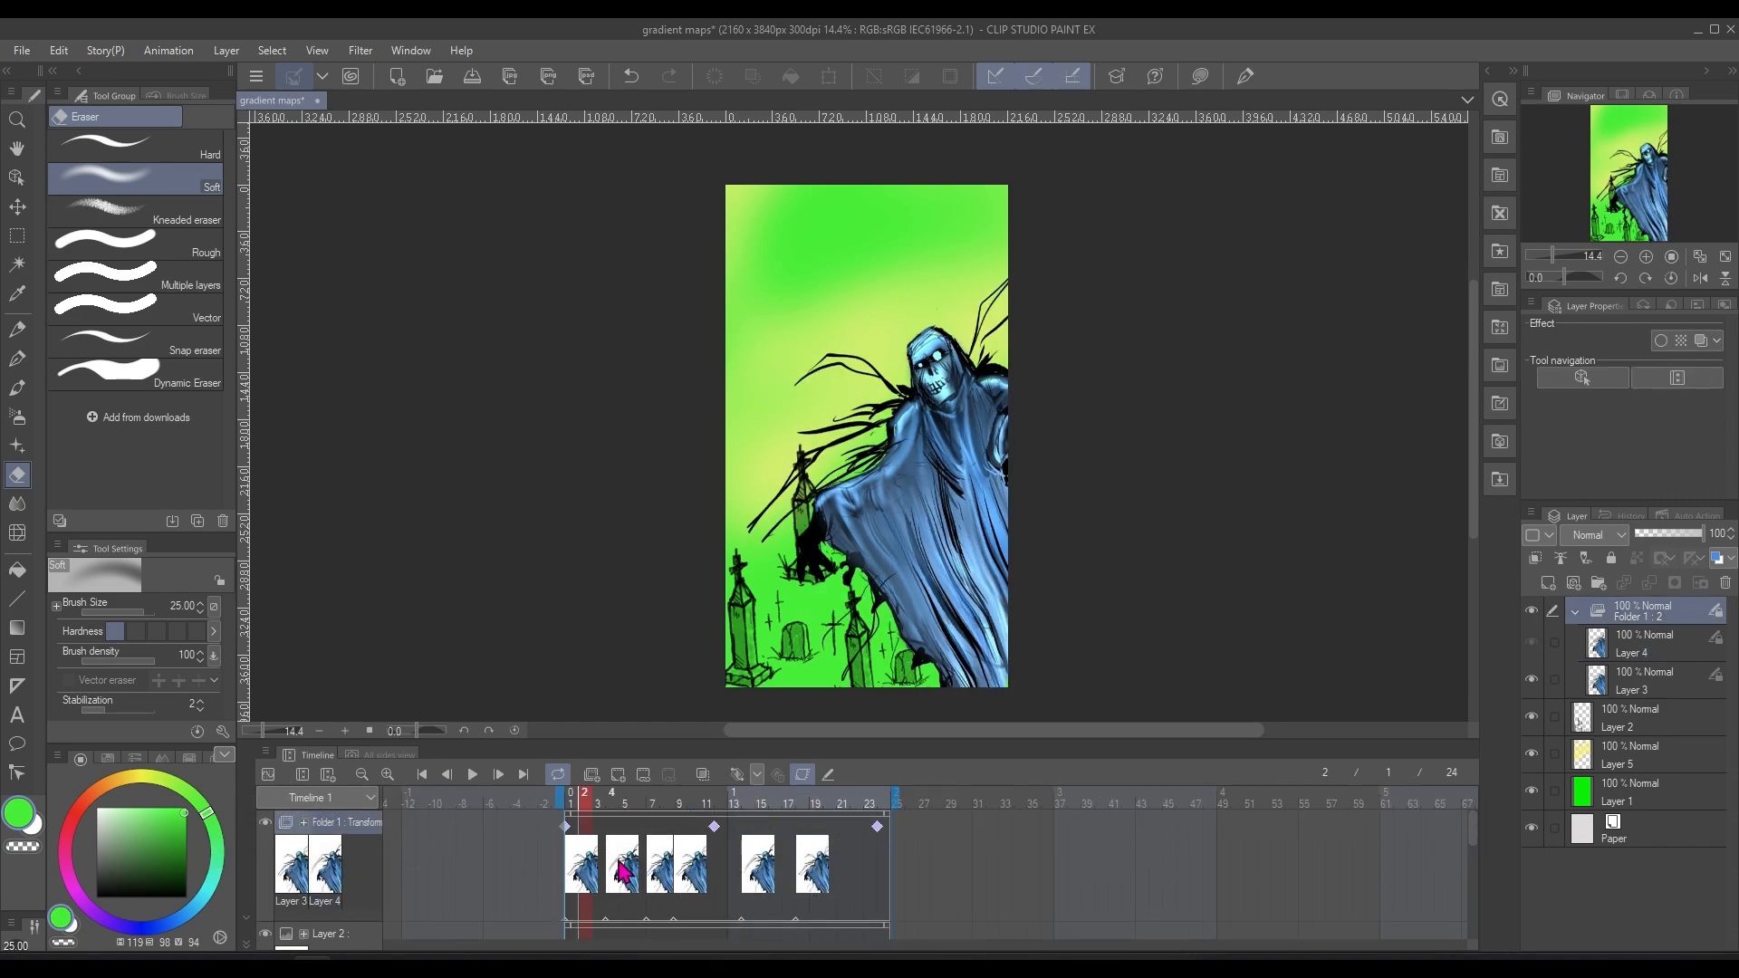
left_click(626, 852)
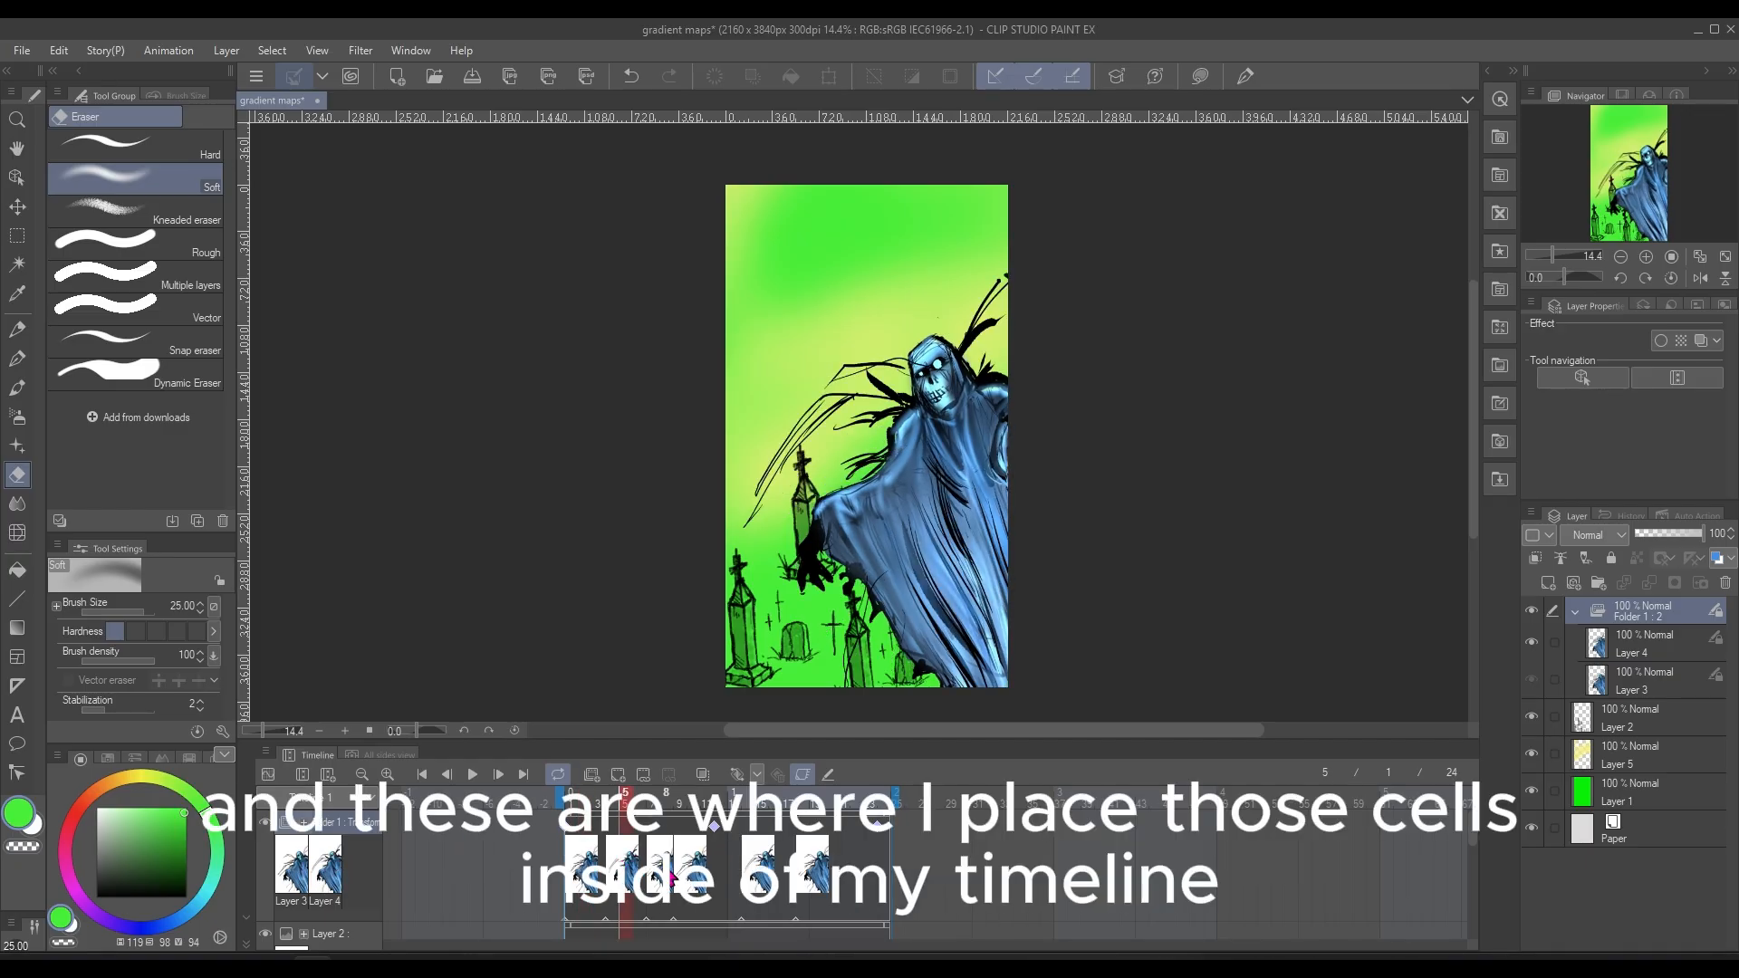
left_click(667, 872)
left_click(689, 874)
left_click(761, 879)
left_click(815, 871)
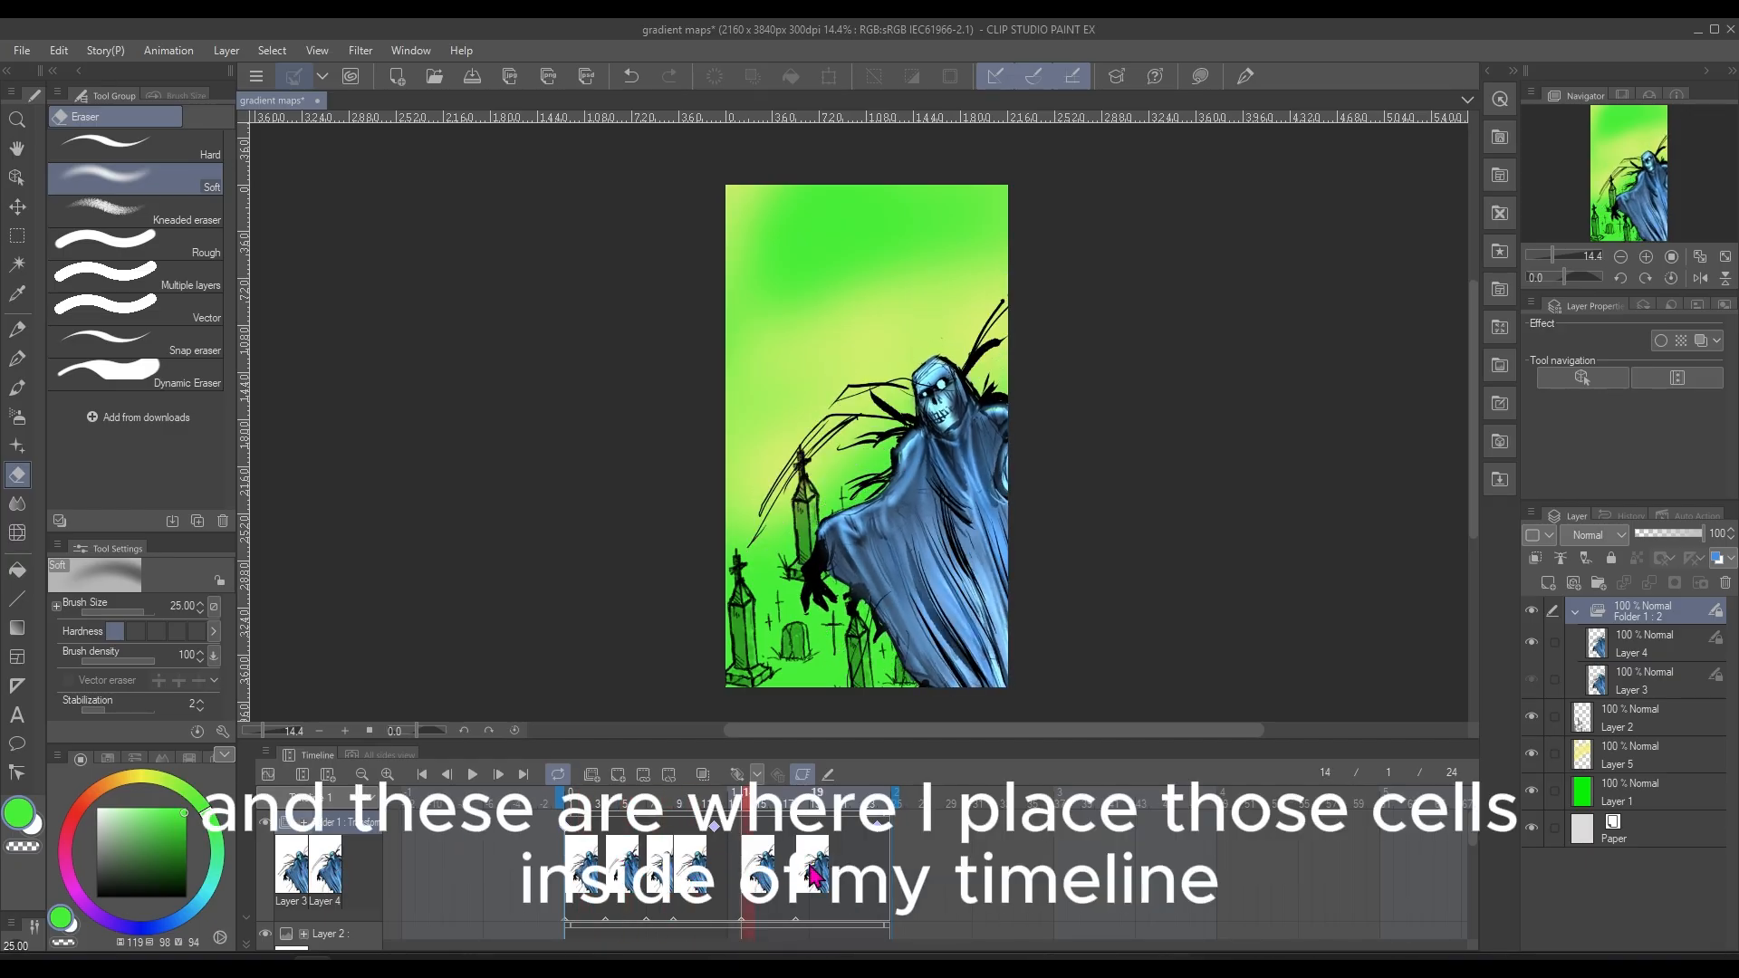
Check the figure's position at each of the animation folder's transform keyframes on the timeline
left_click(718, 842)
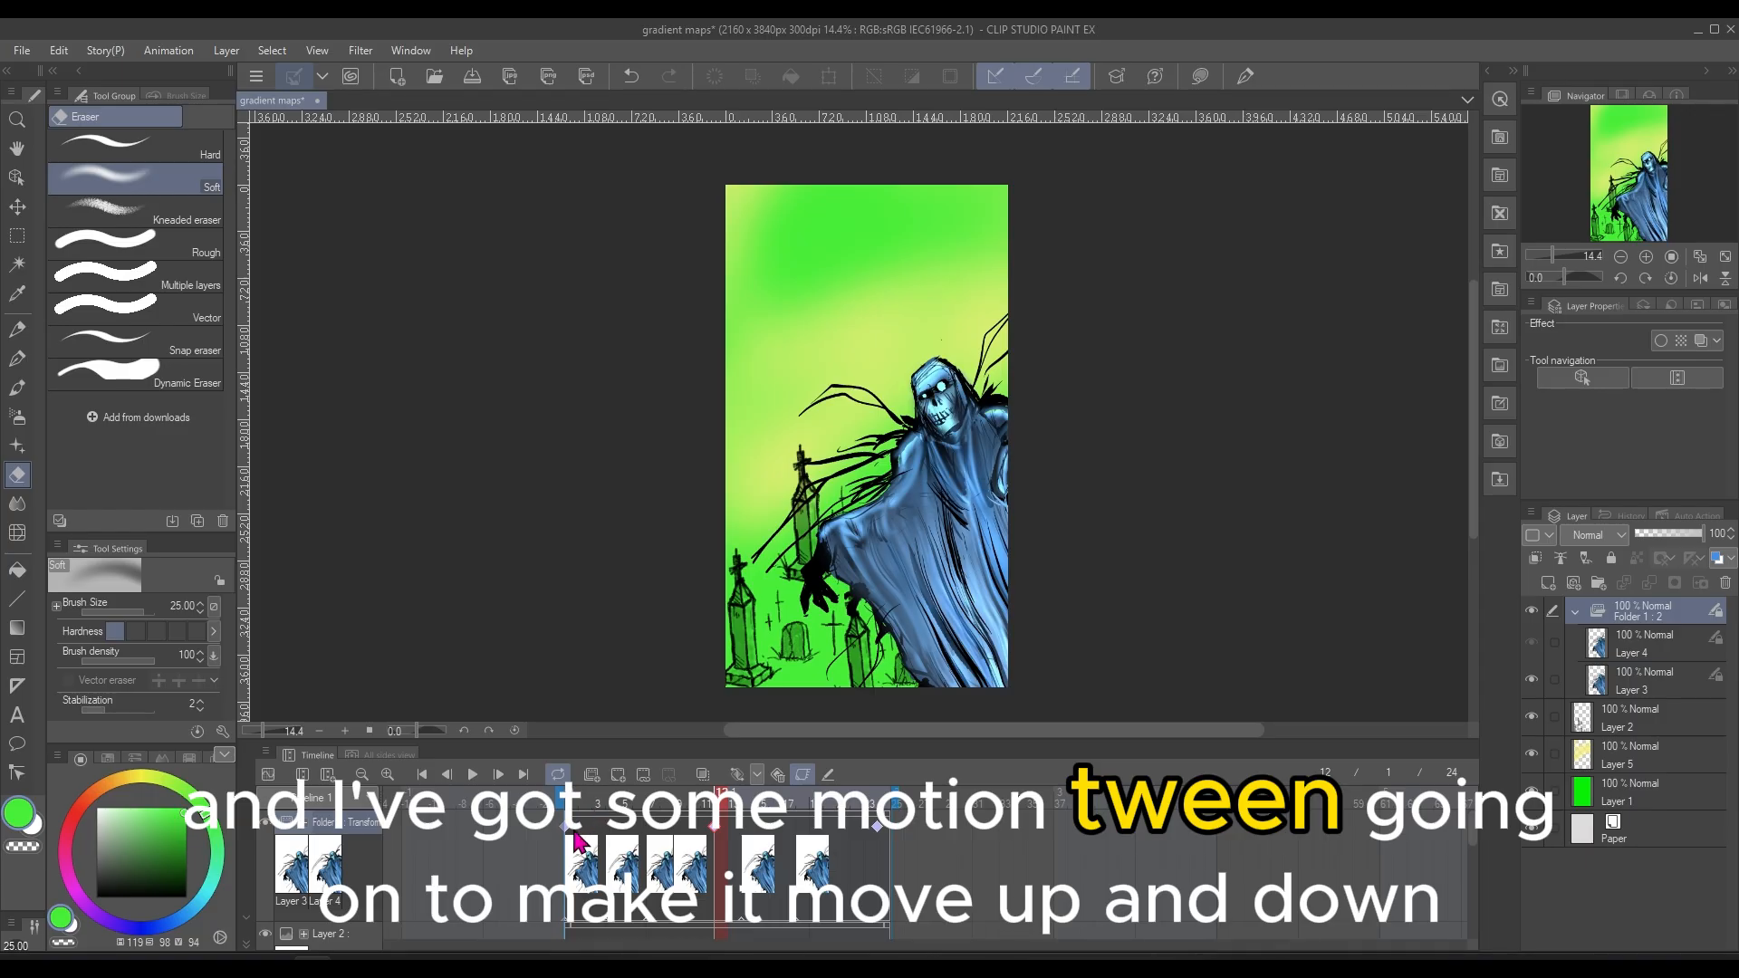
left_click(580, 842)
left_click(885, 833)
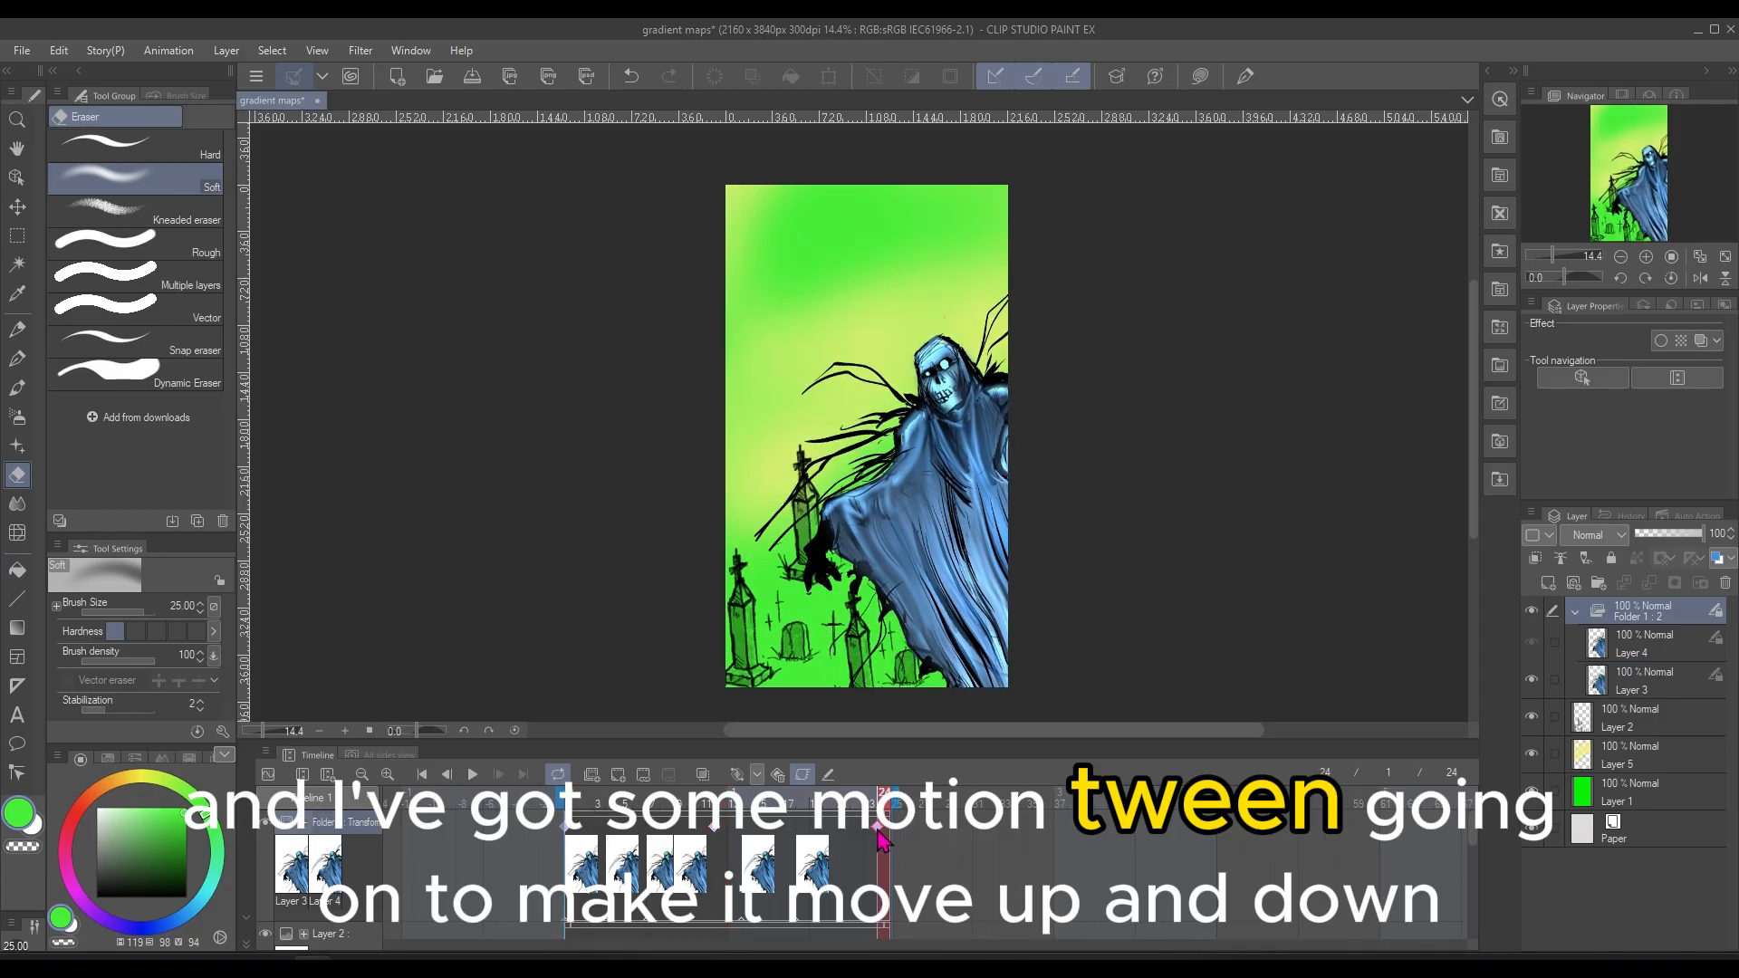
left_click(718, 846)
left_click(577, 835)
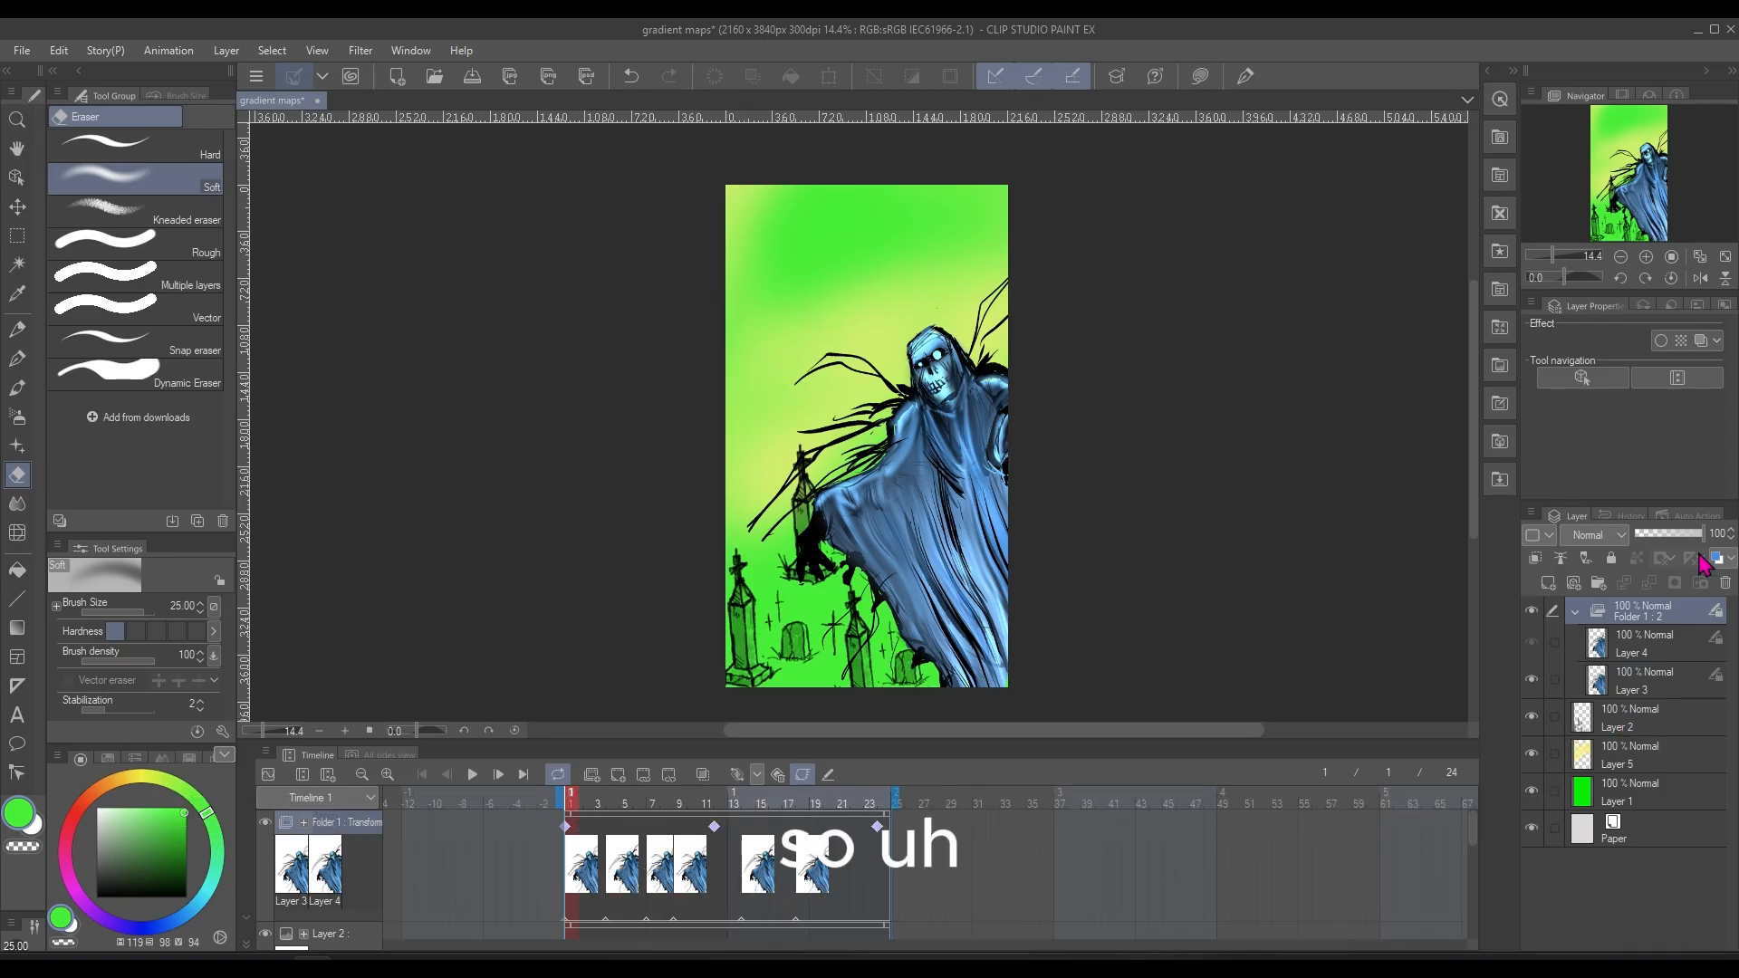
Show the Layer 4 cel and select the animation folder, Folder 1, in the layer stack
left_click(1664, 699)
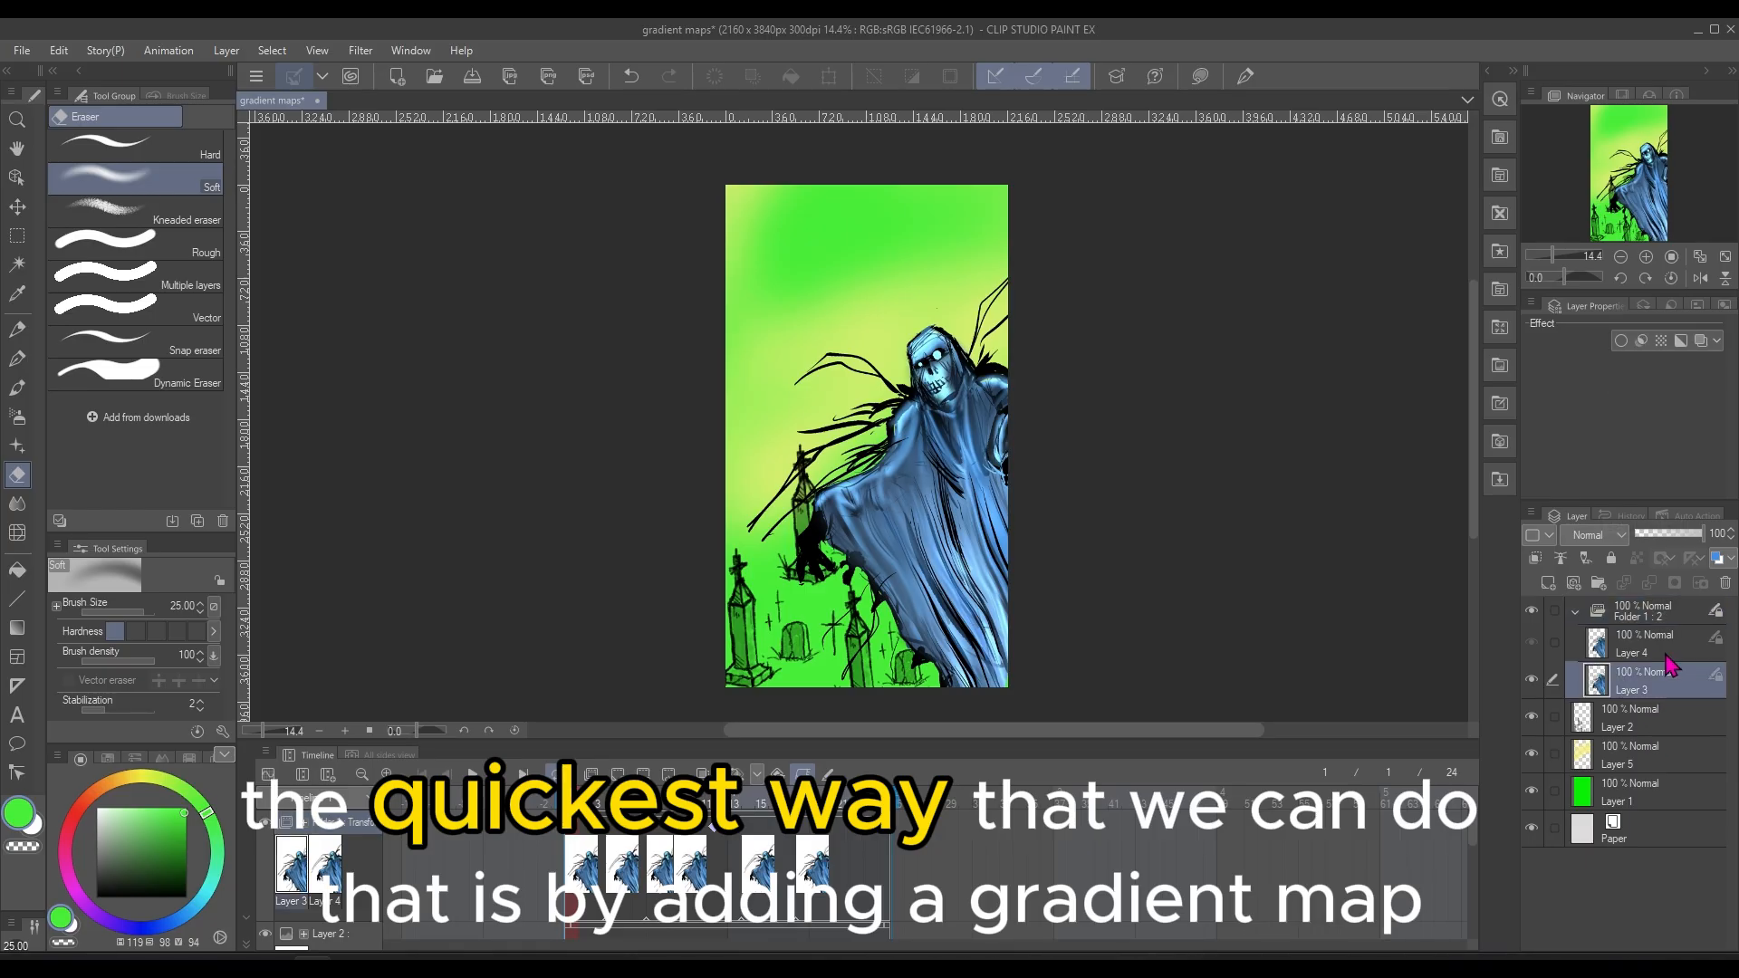
left_click(1670, 656)
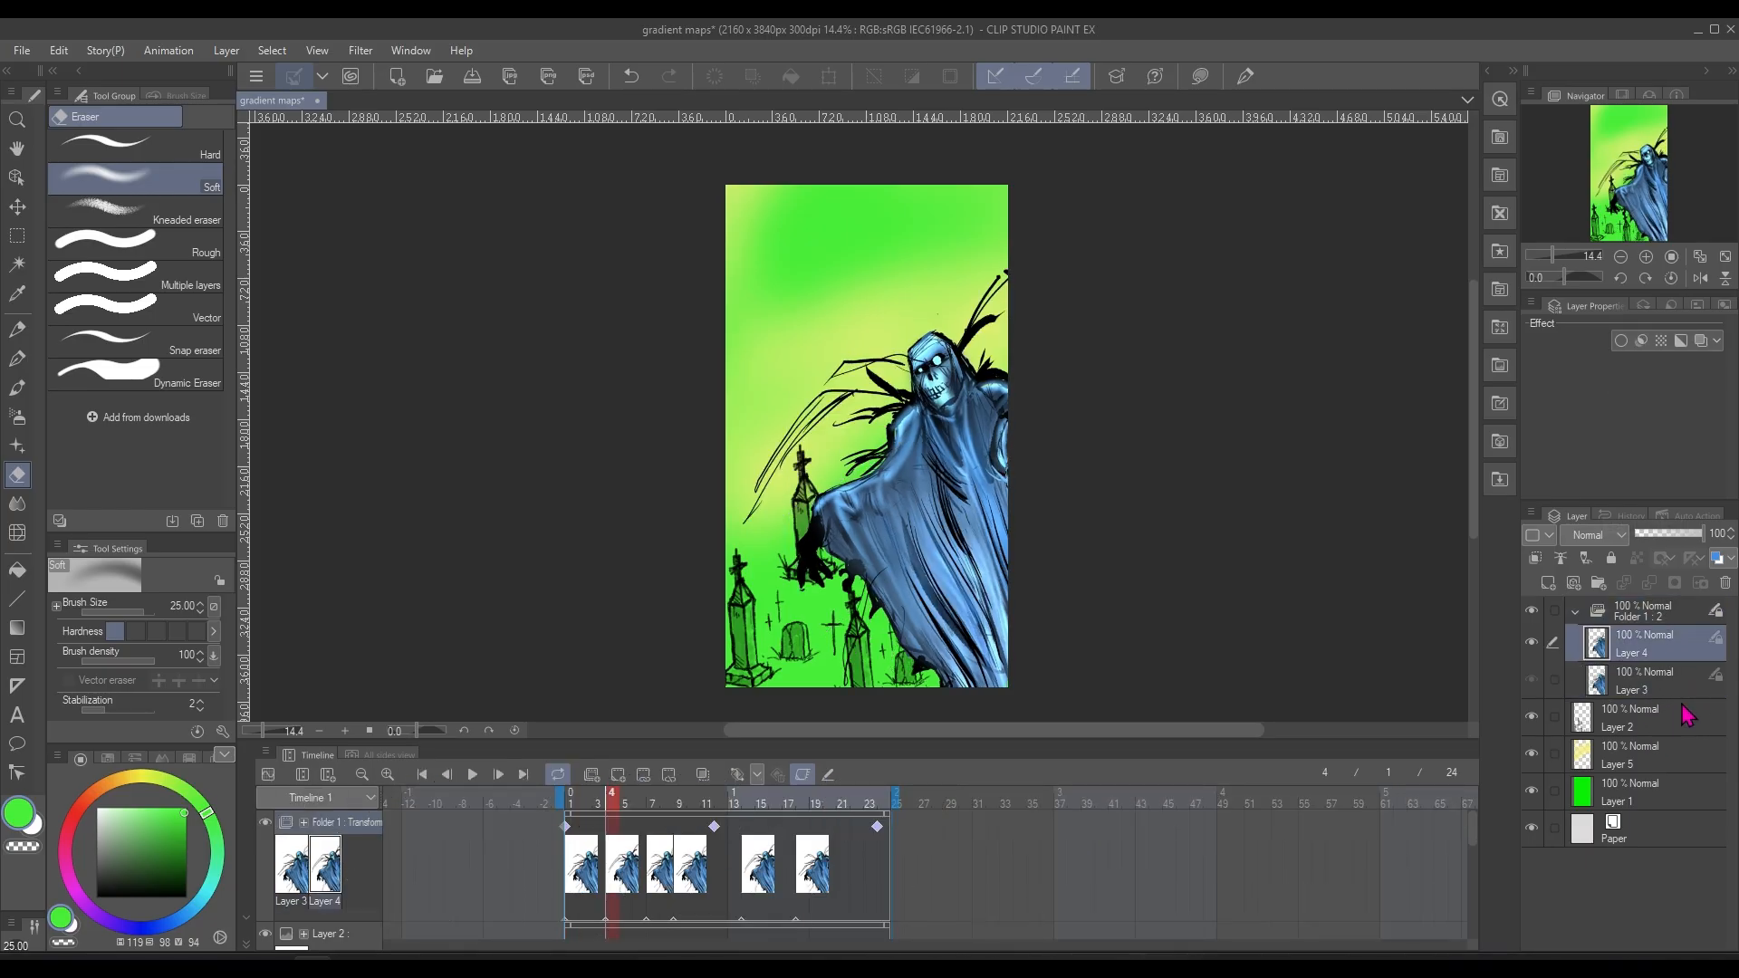
left_click(1661, 611)
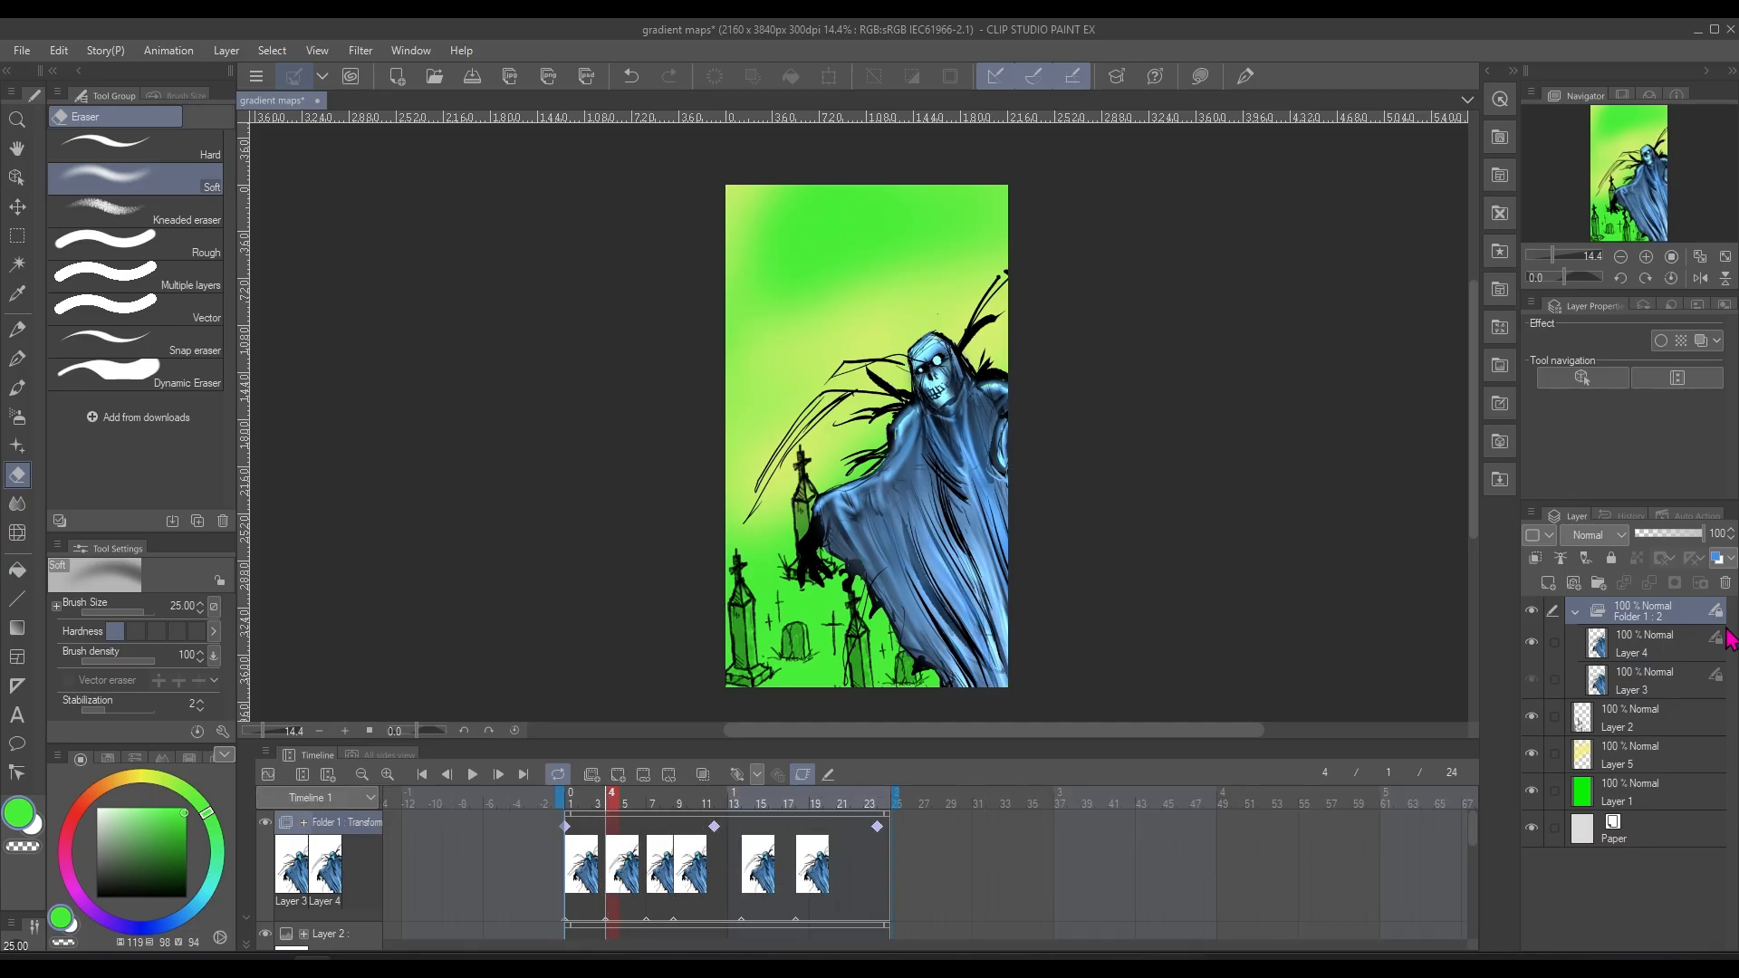
left_click(225, 50)
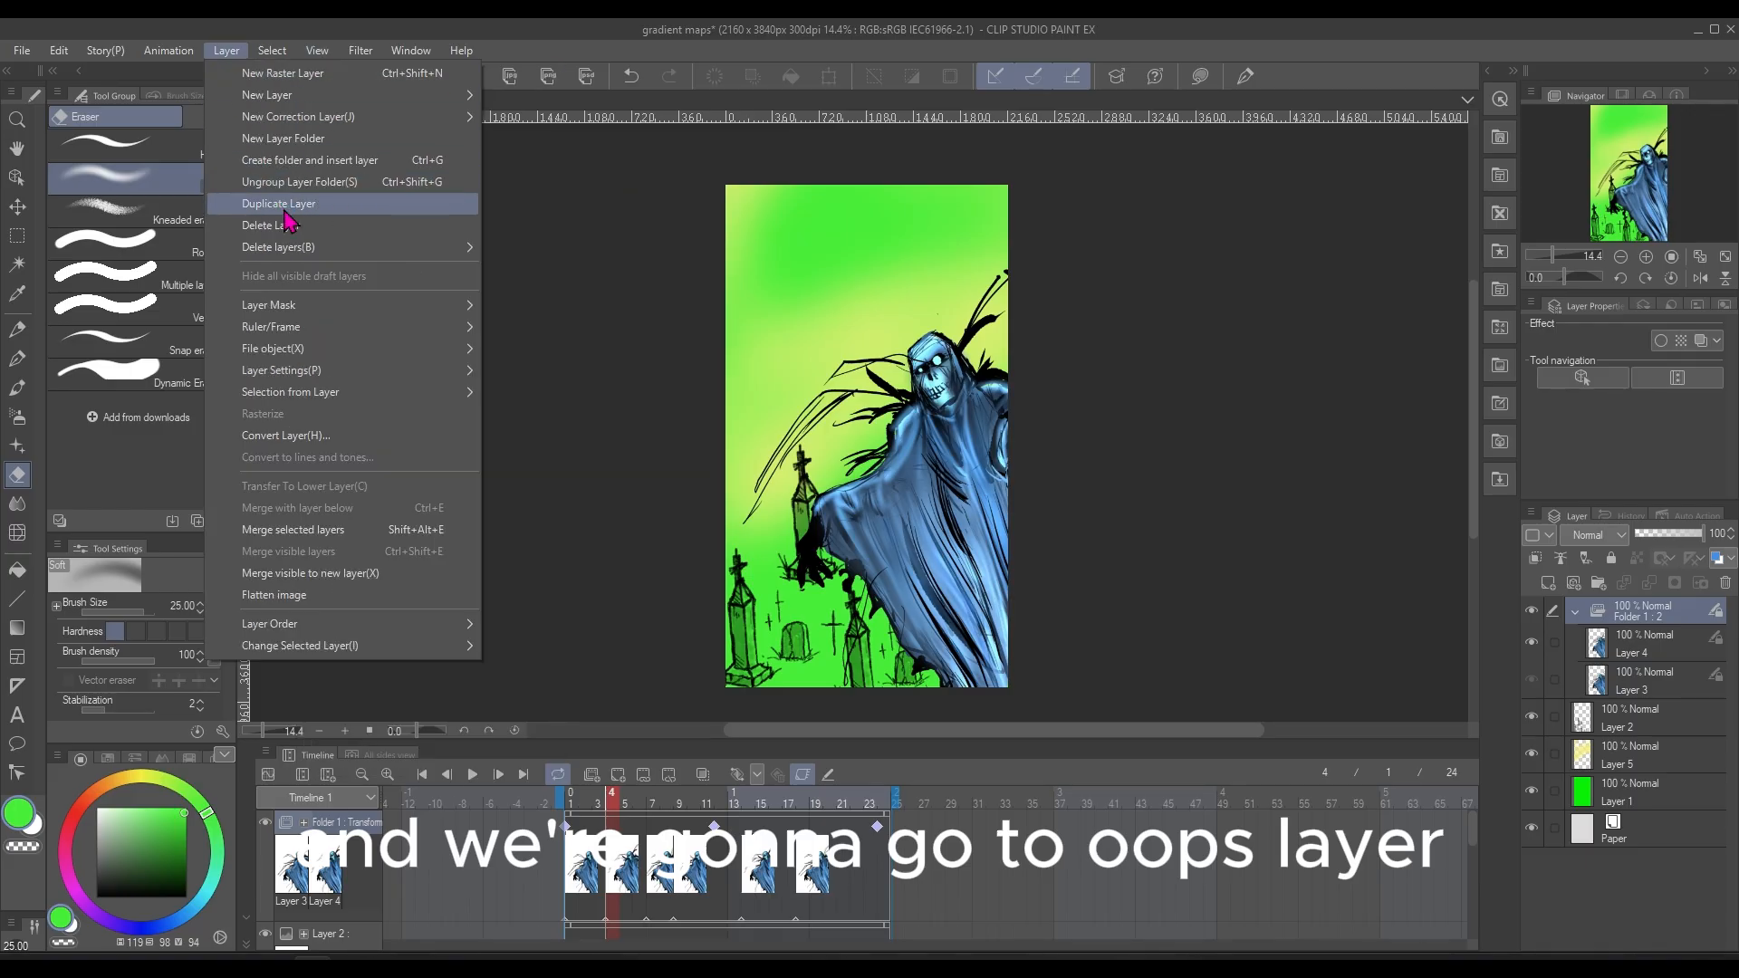
mouse_move(379, 126)
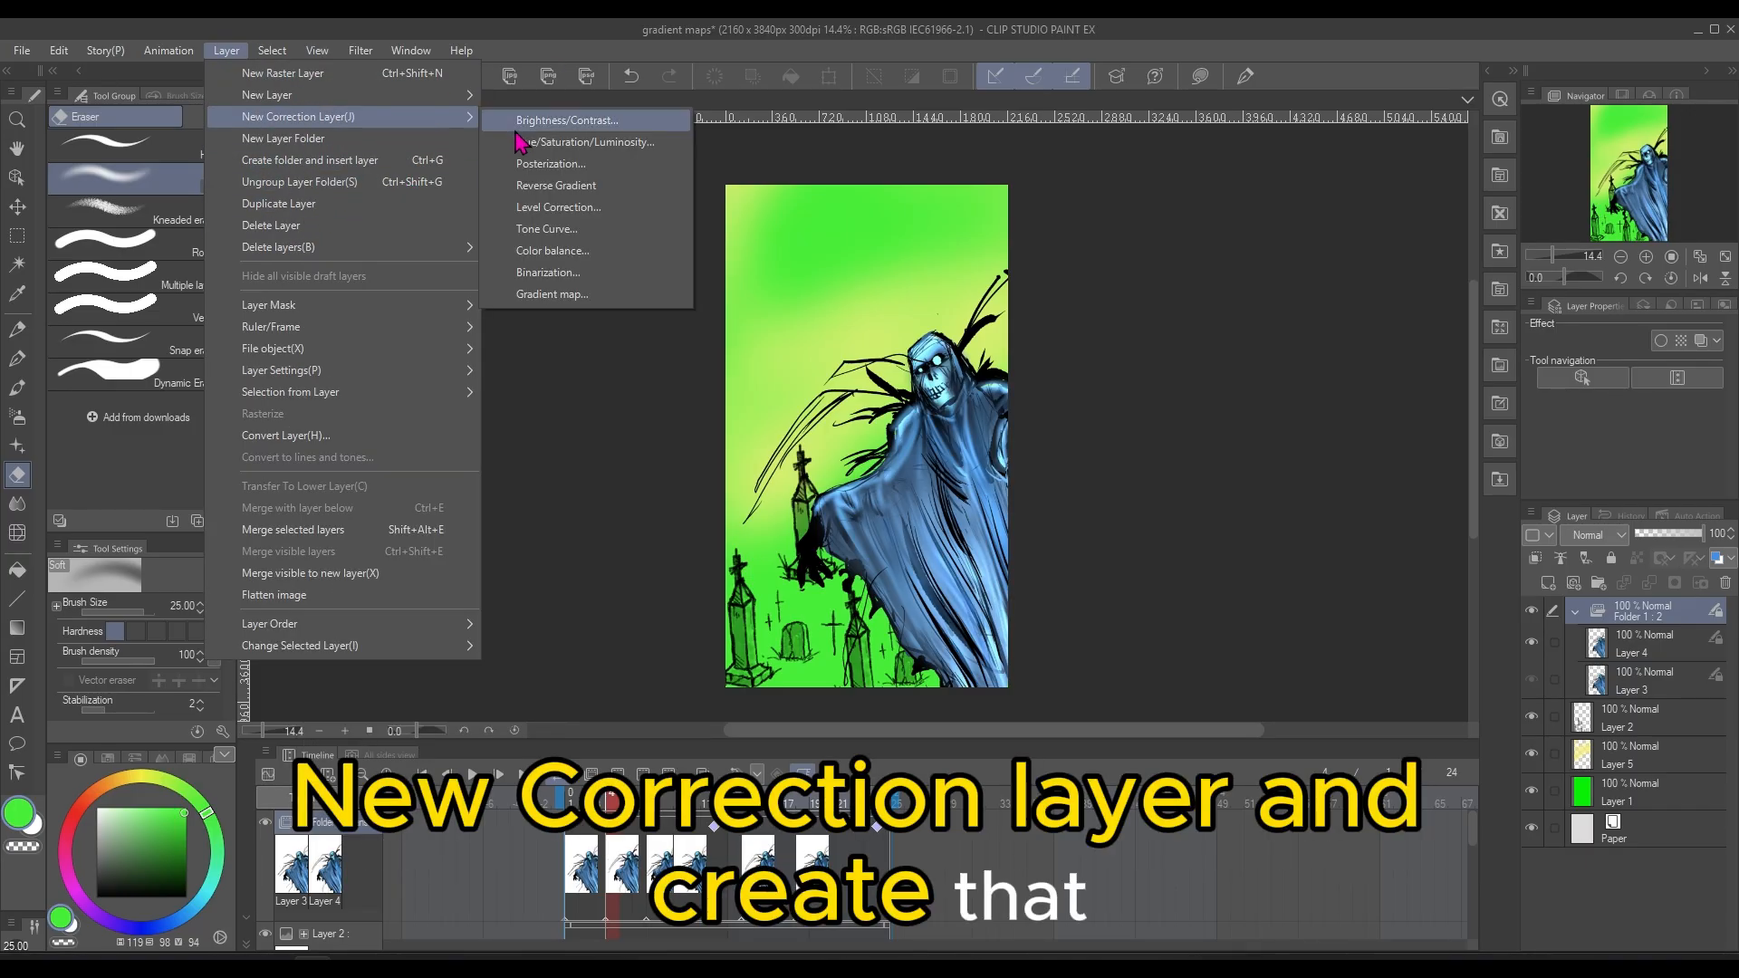
left_click(578, 295)
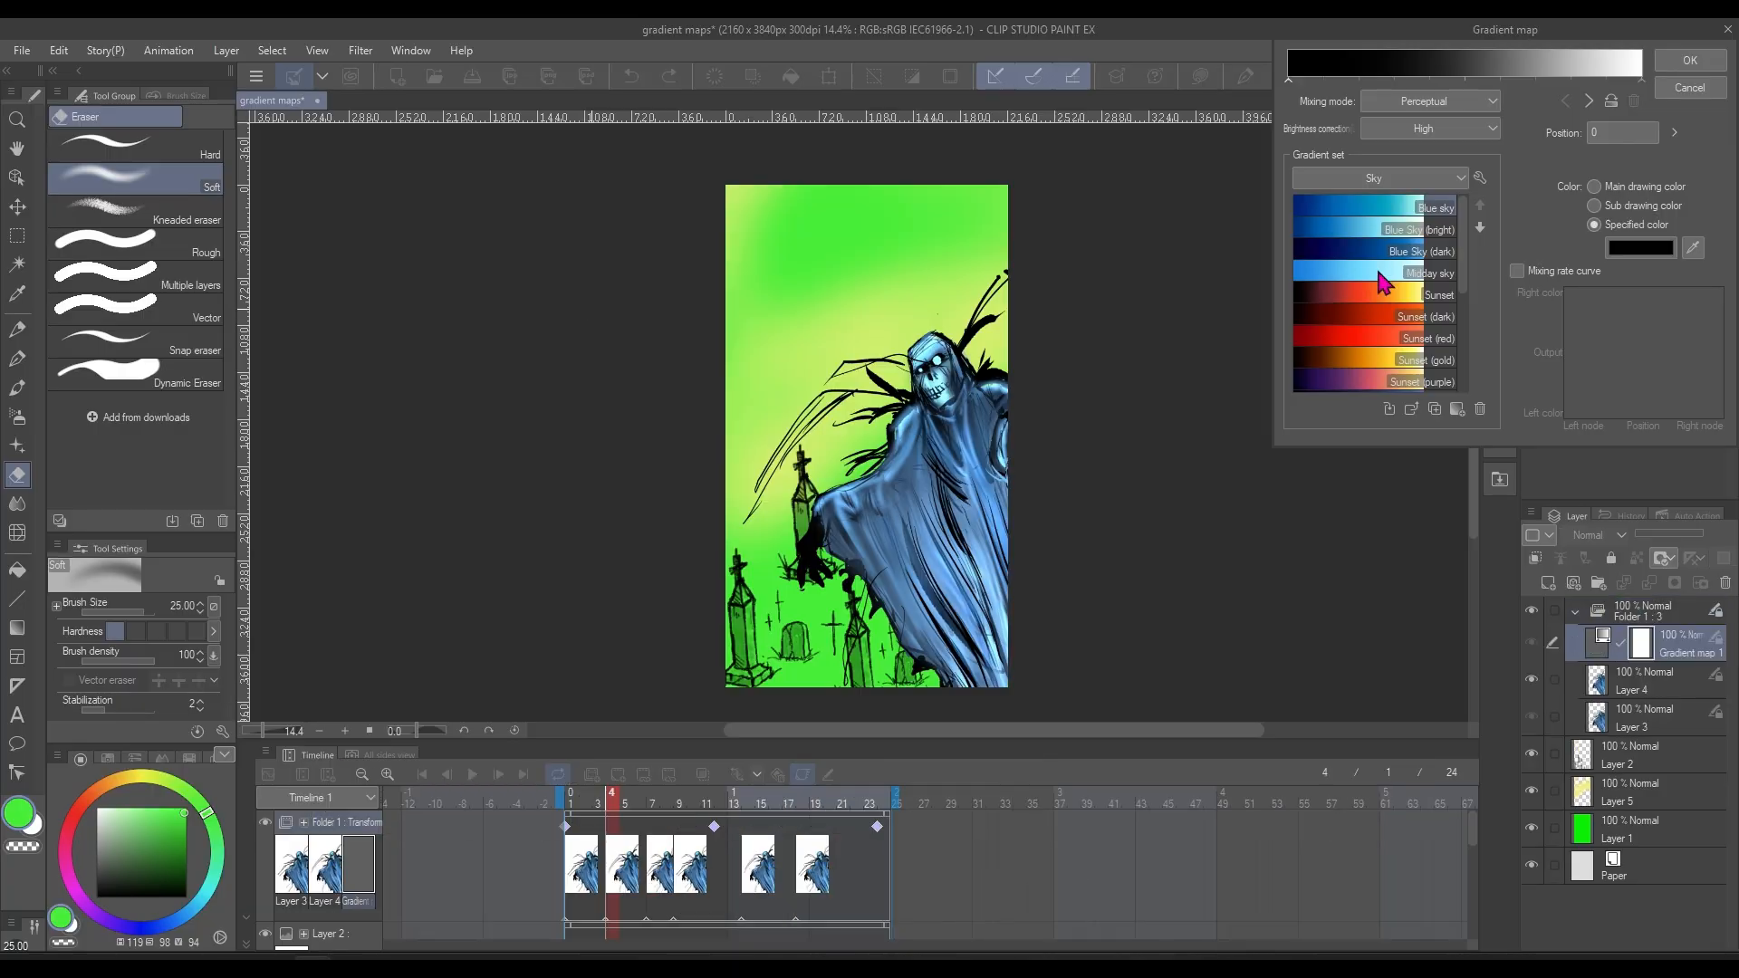
left_click_drag(1467, 229, 1469, 328)
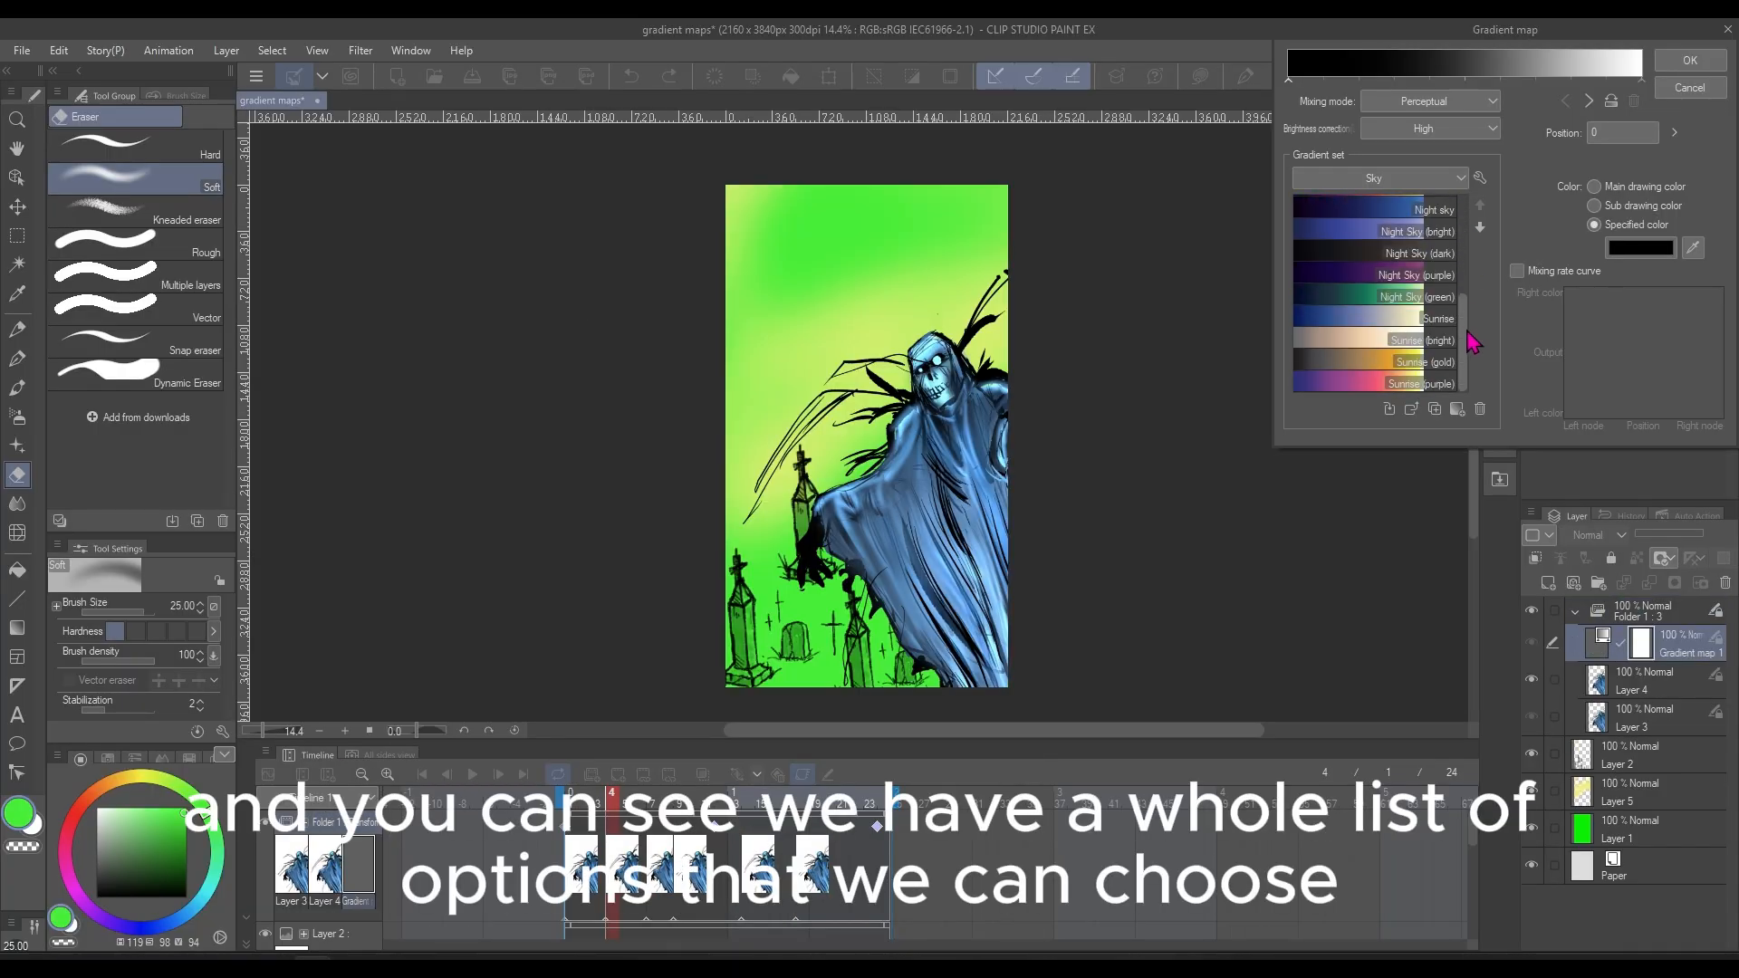
left_click(1389, 355)
left_click(1399, 319)
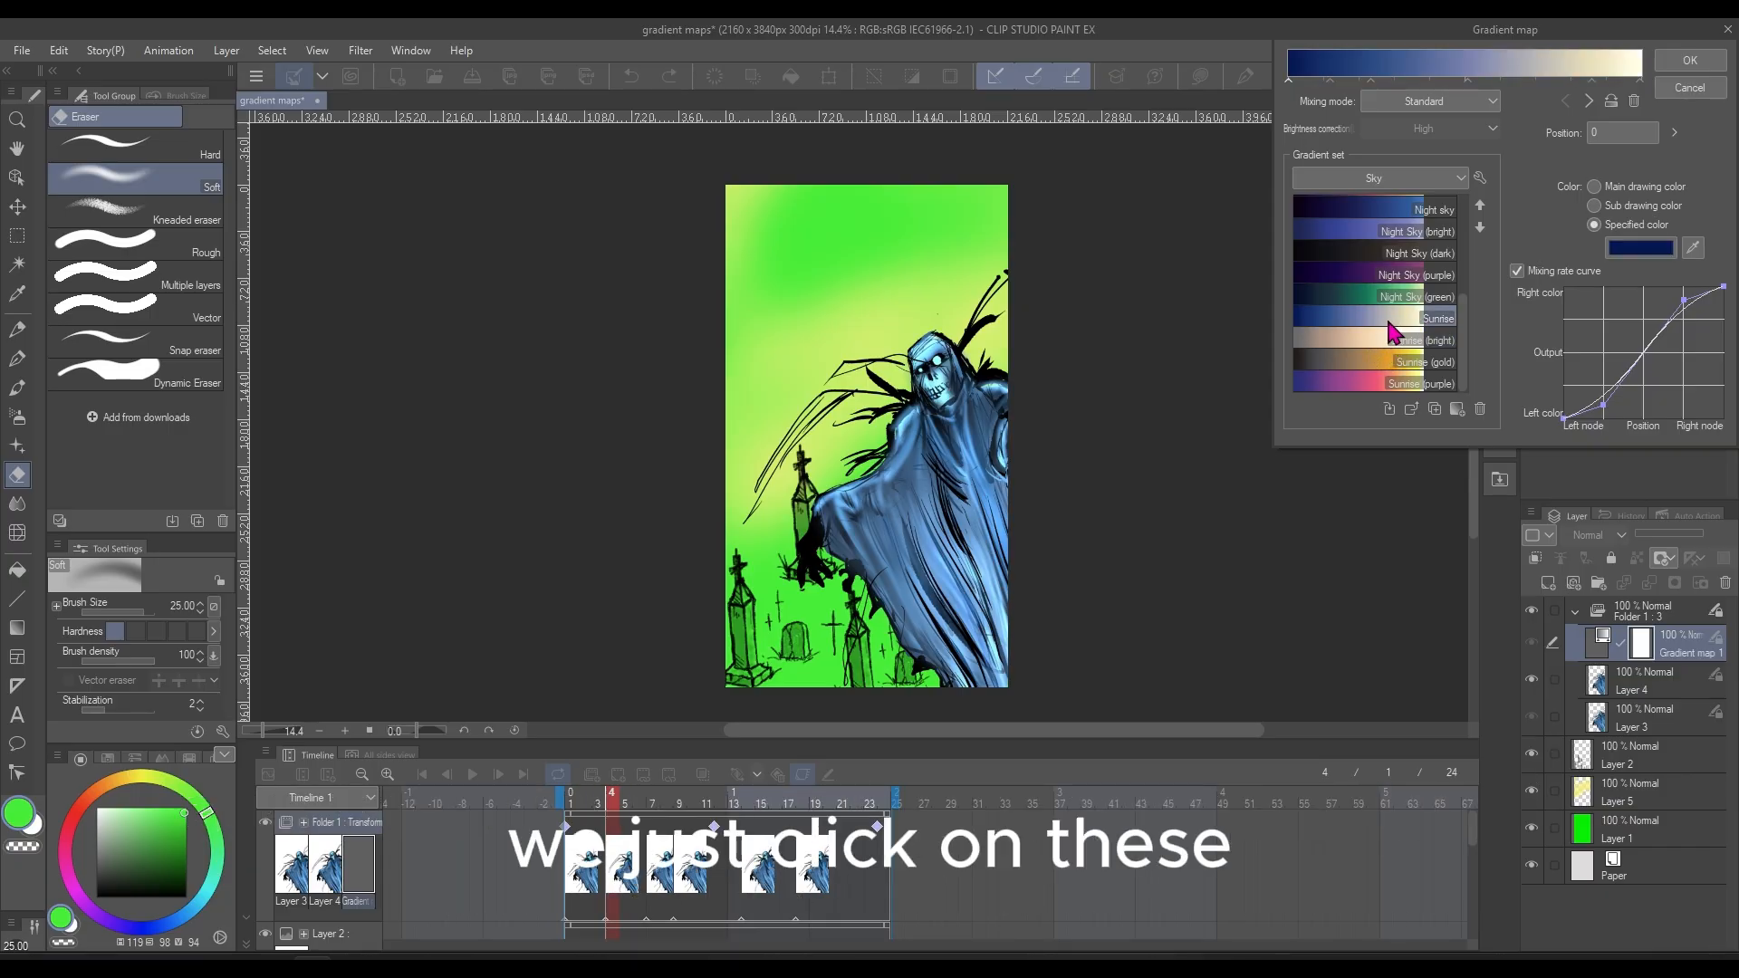
left_click(1411, 275)
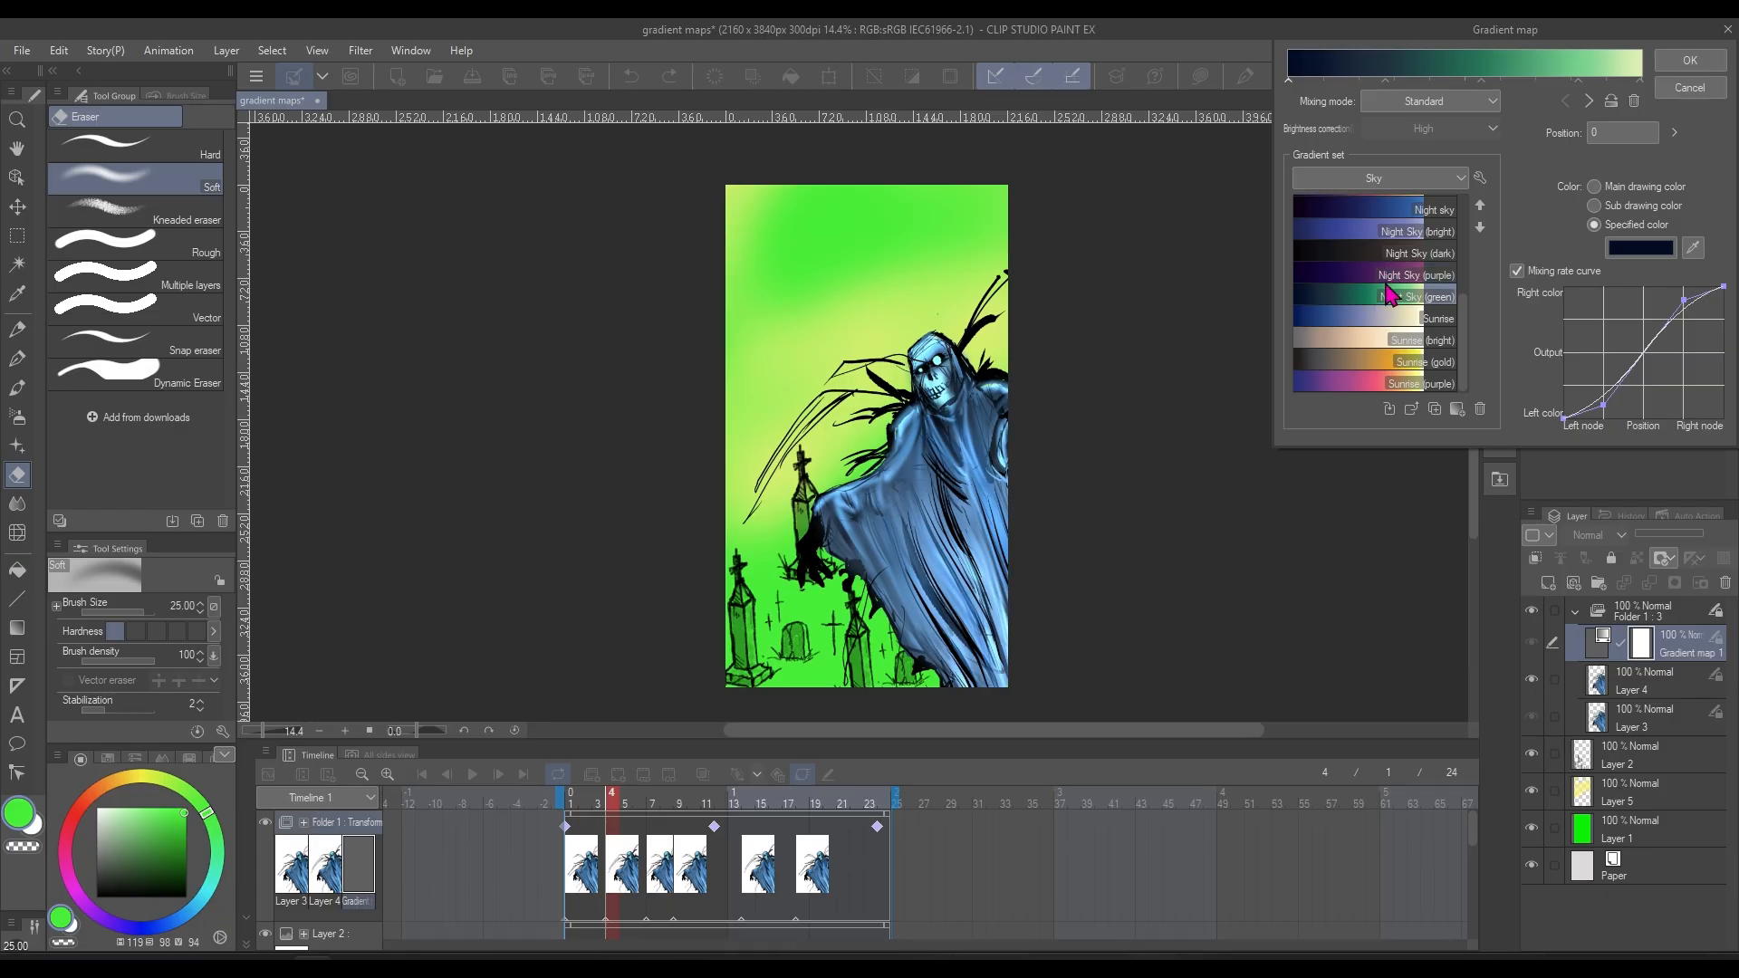
left_click(1693, 92)
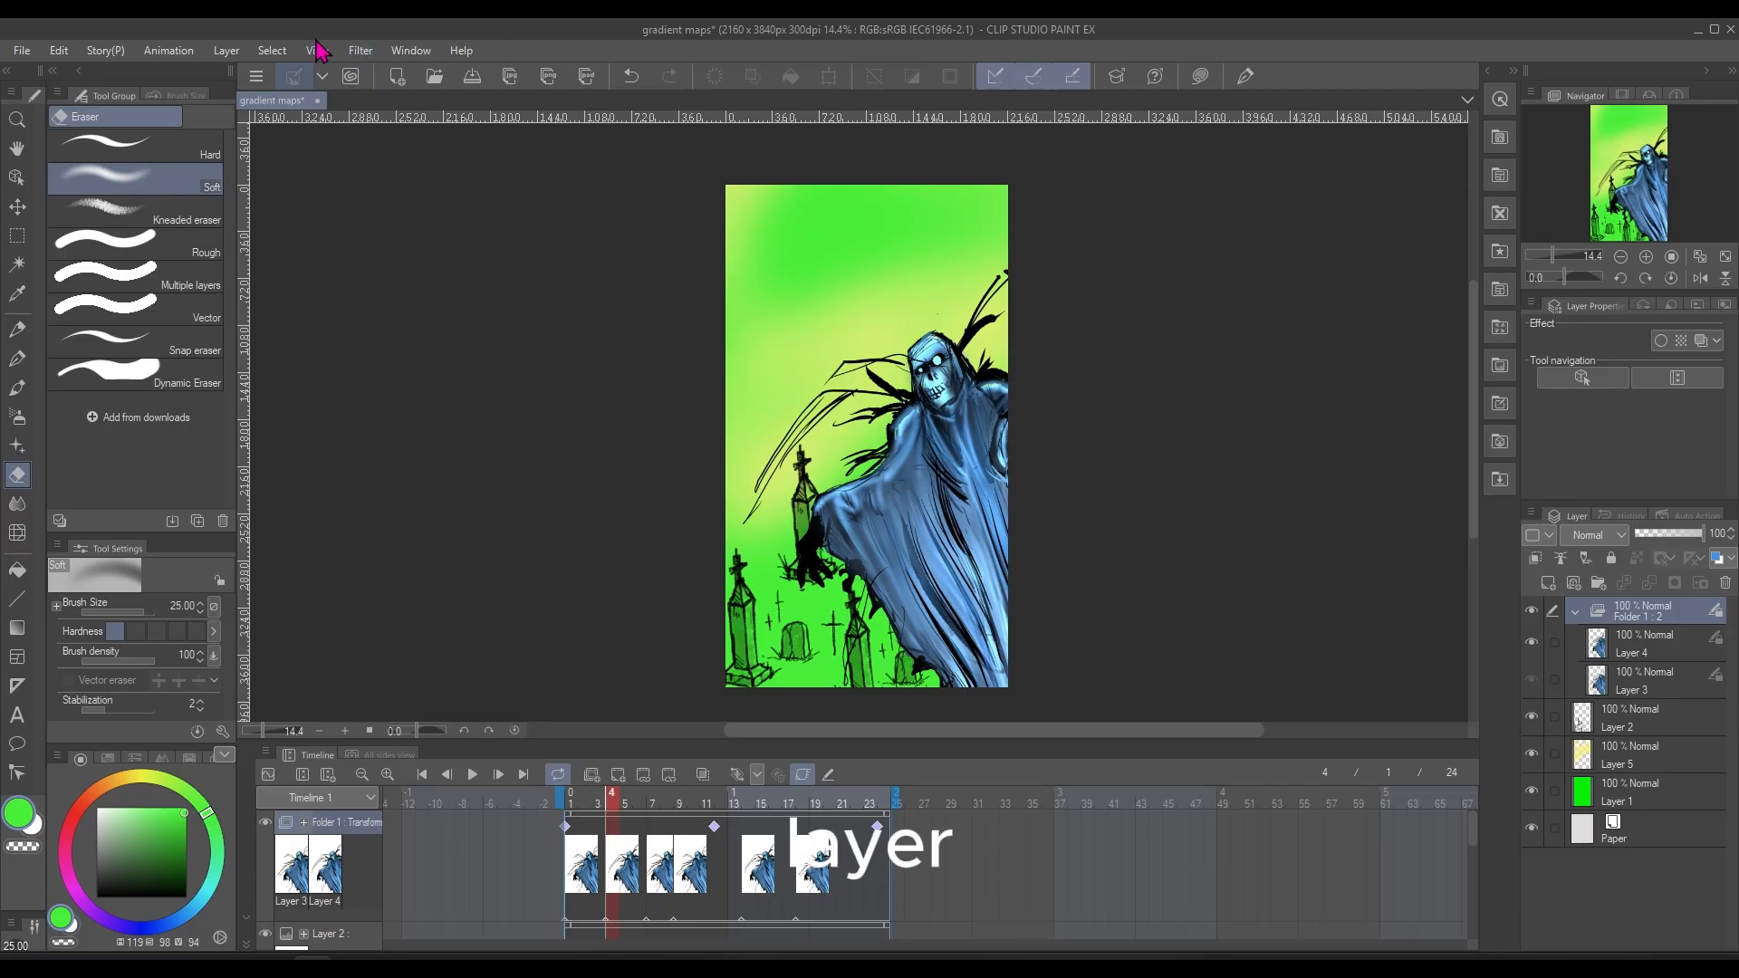
Add a Gradient map correction layer using the Sunset gradient from the Sky set, and move it above Folder 1
left_click(227, 50)
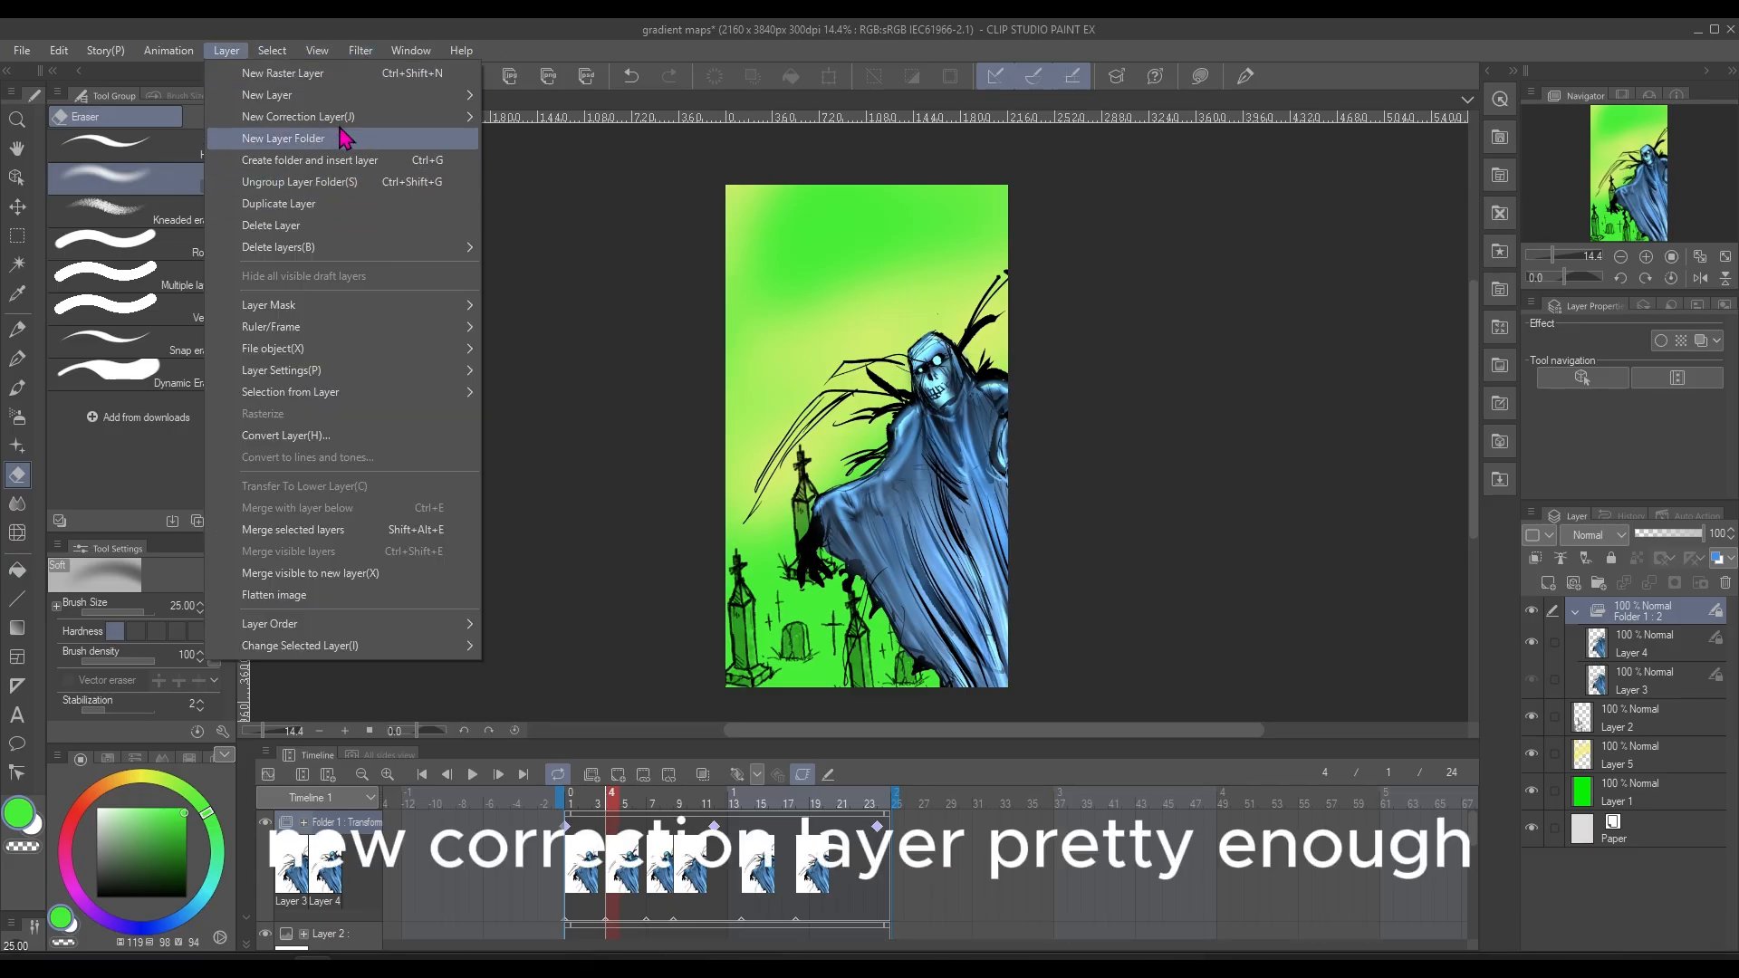
mouse_move(442, 120)
left_click(578, 300)
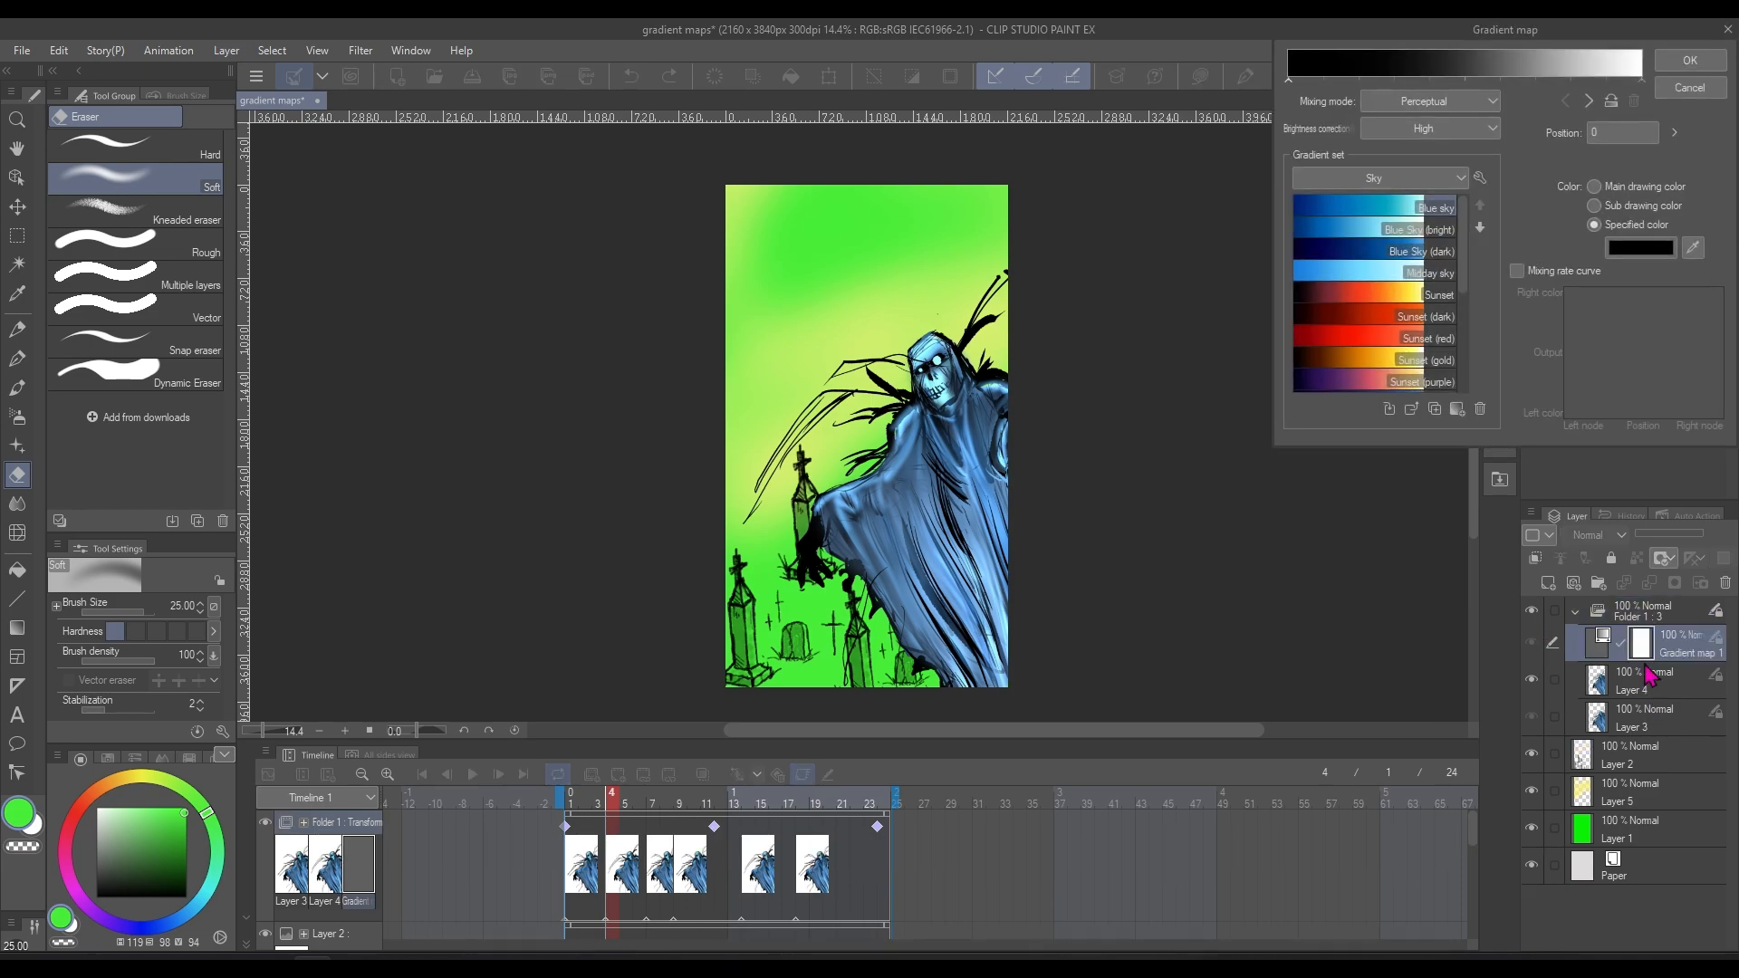
left_click(1407, 271)
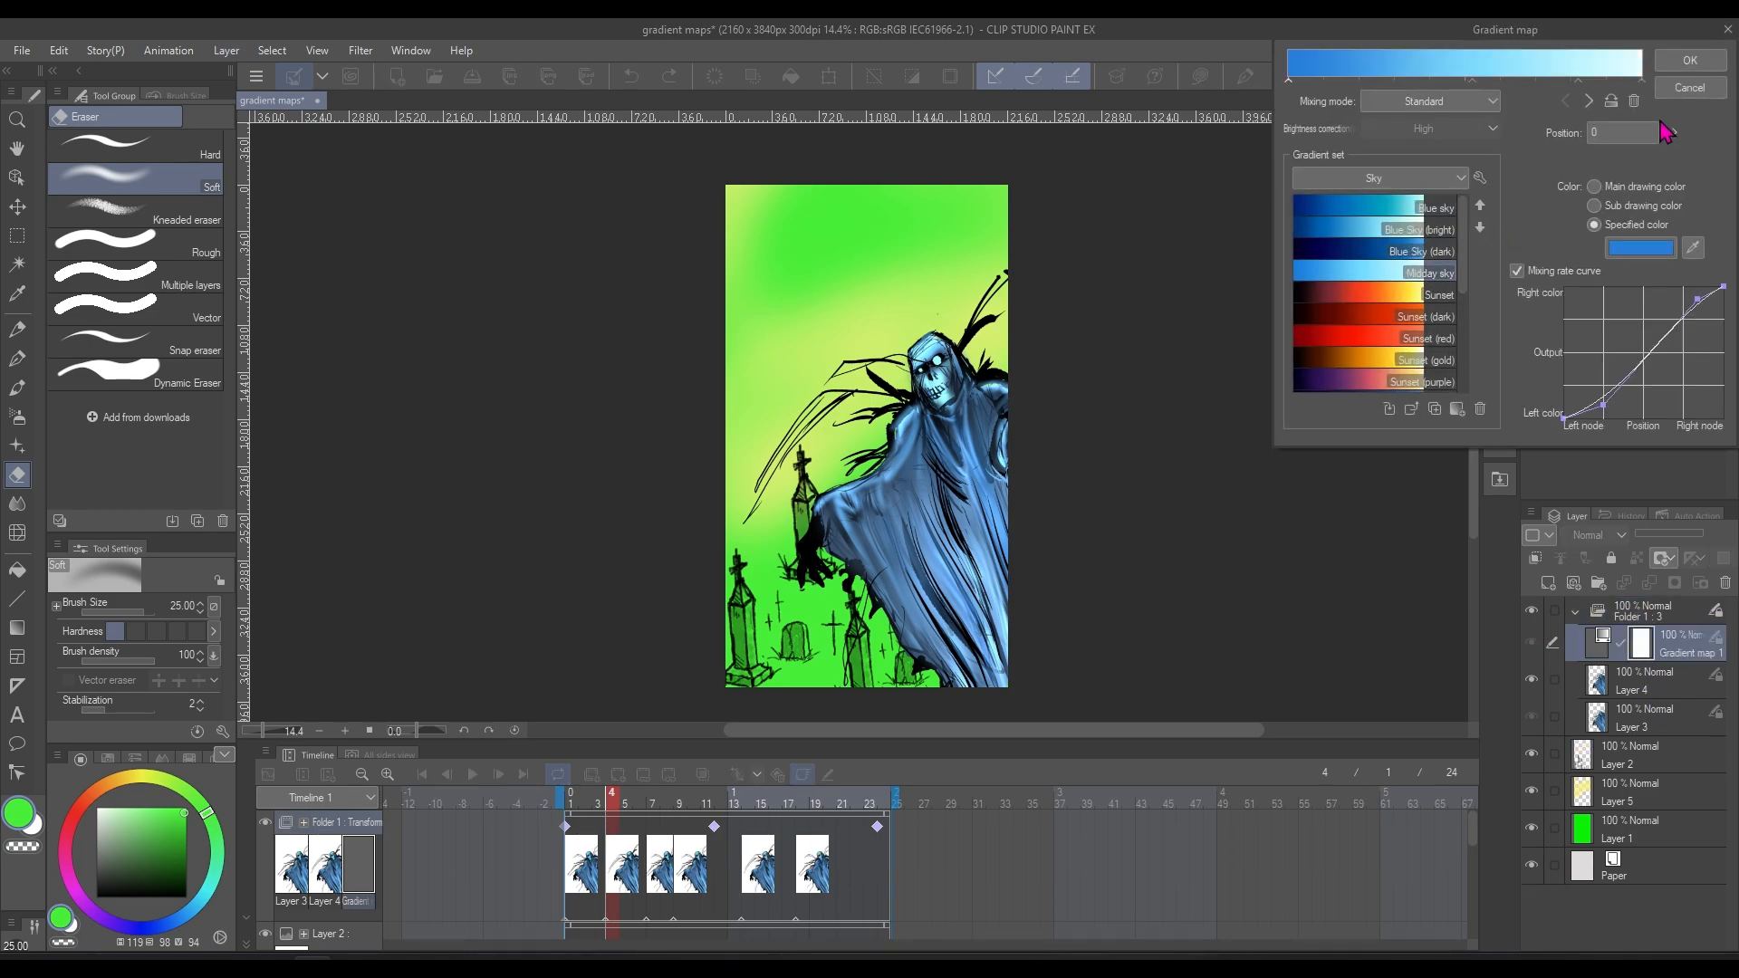
left_click(1368, 294)
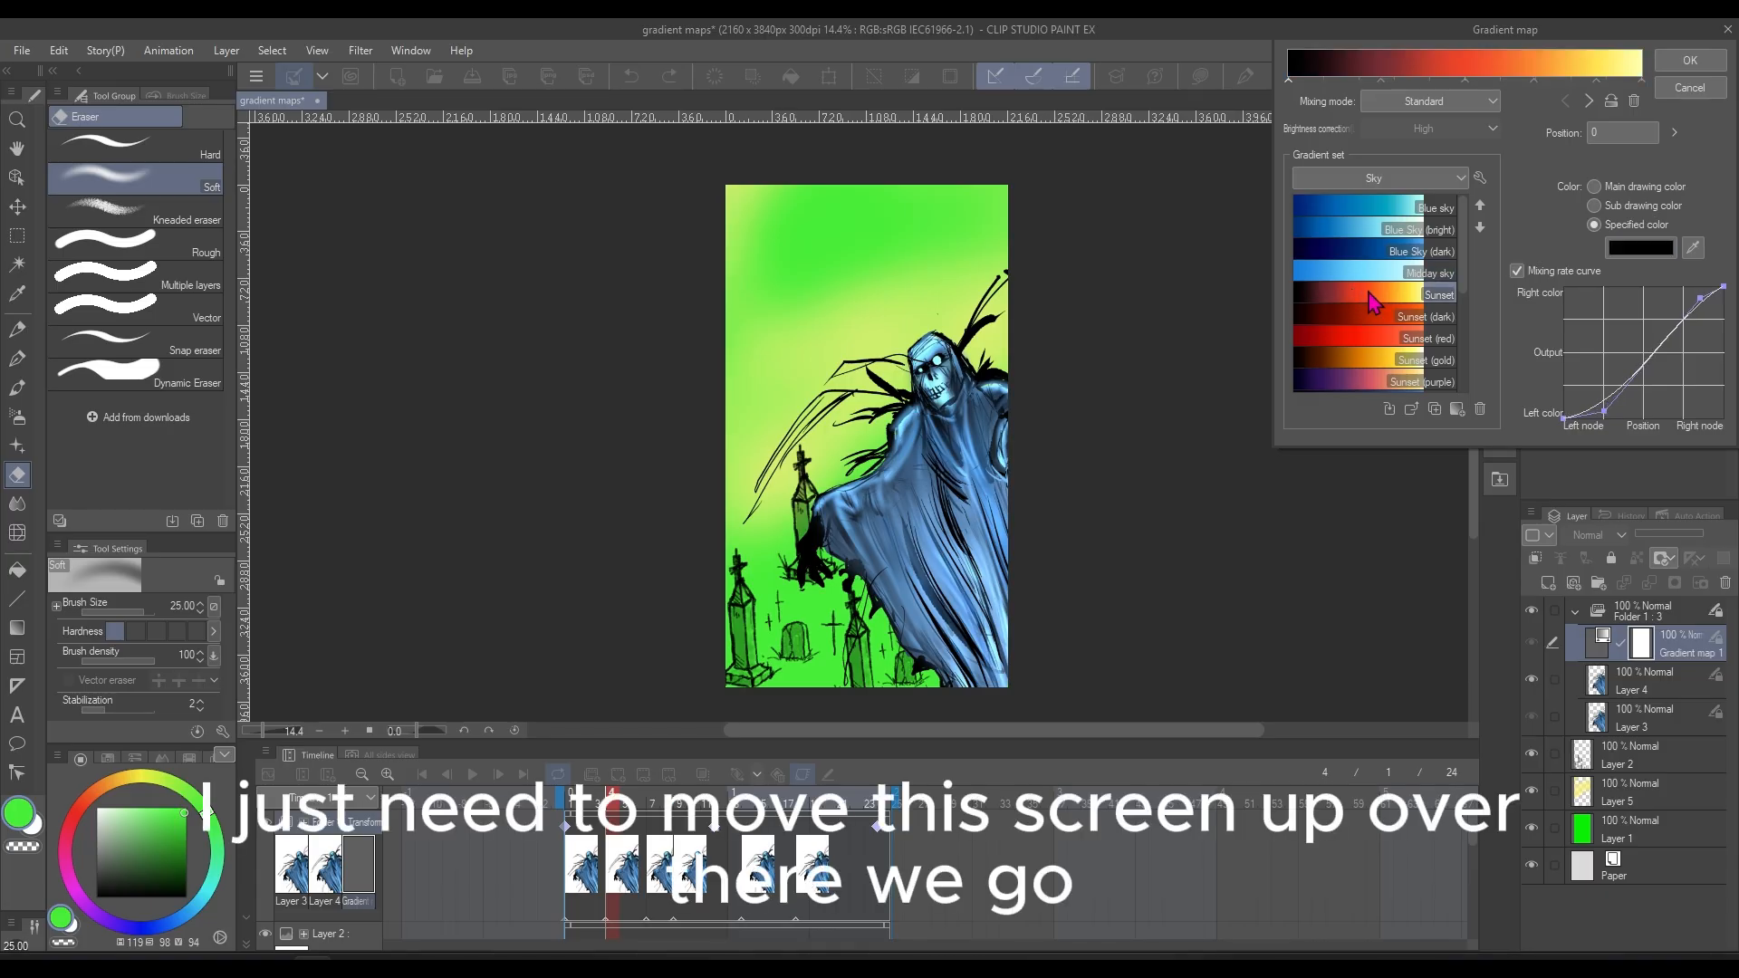
left_click(1690, 60)
left_click_drag(1601, 645, 1605, 610)
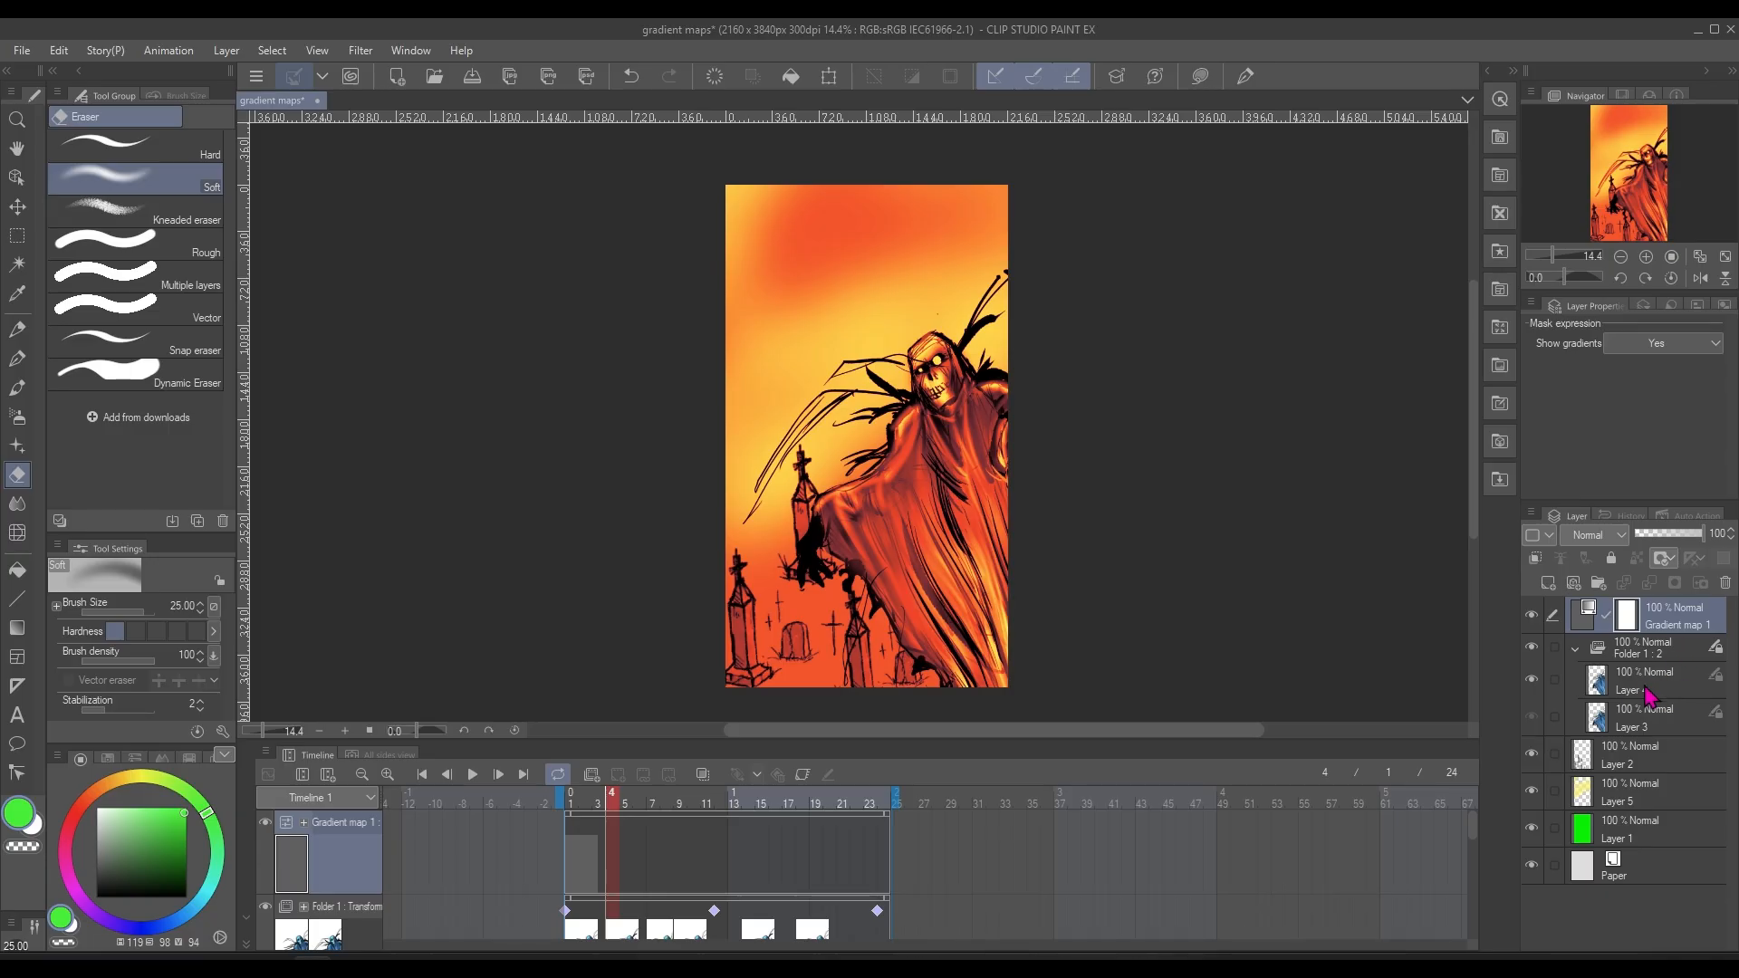
left_click(1628, 654)
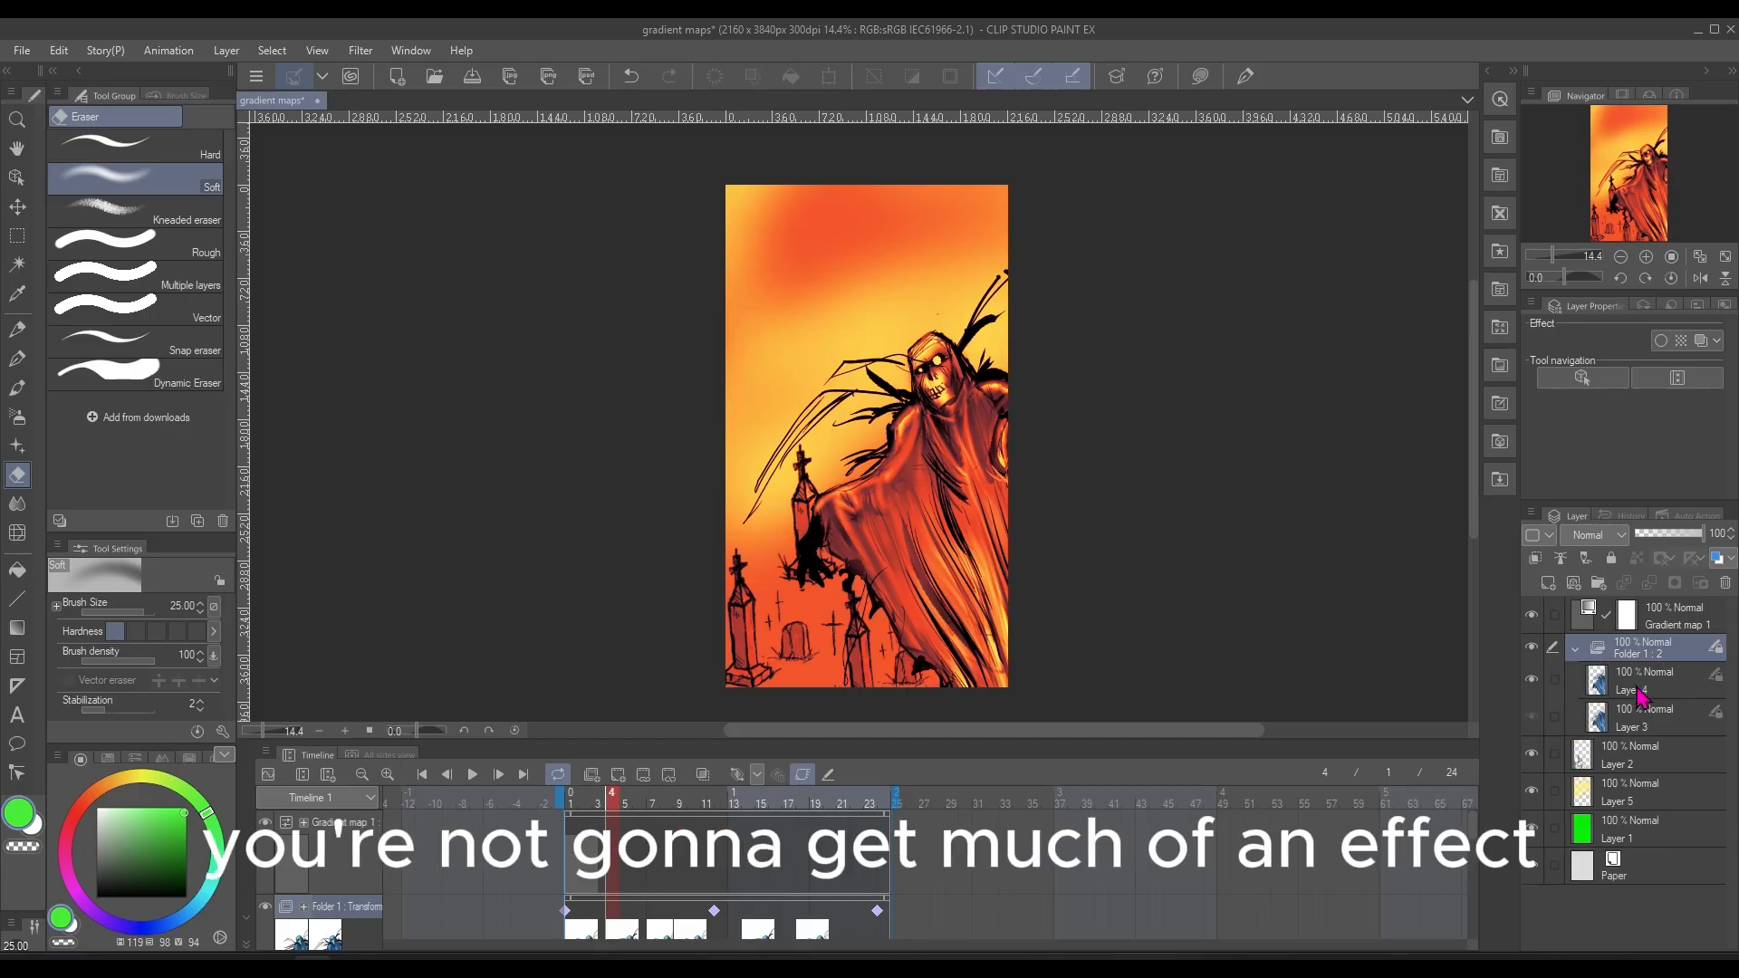
left_click(1639, 692)
left_click(1646, 646)
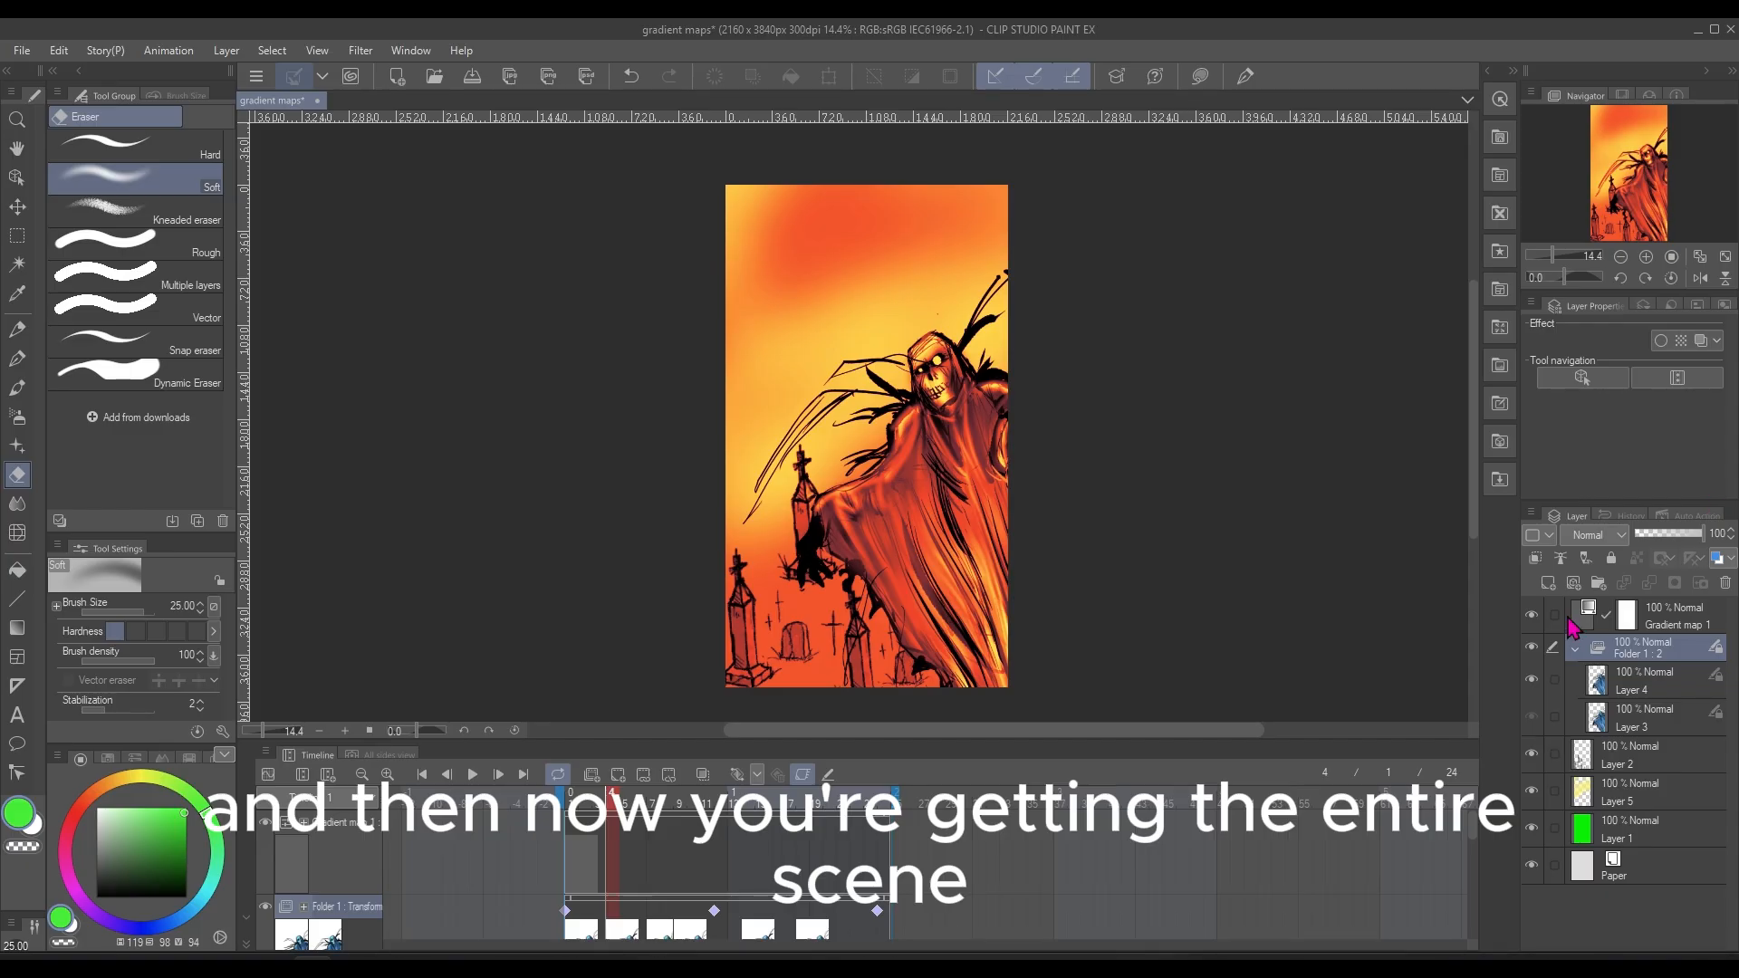
left_click(1643, 693)
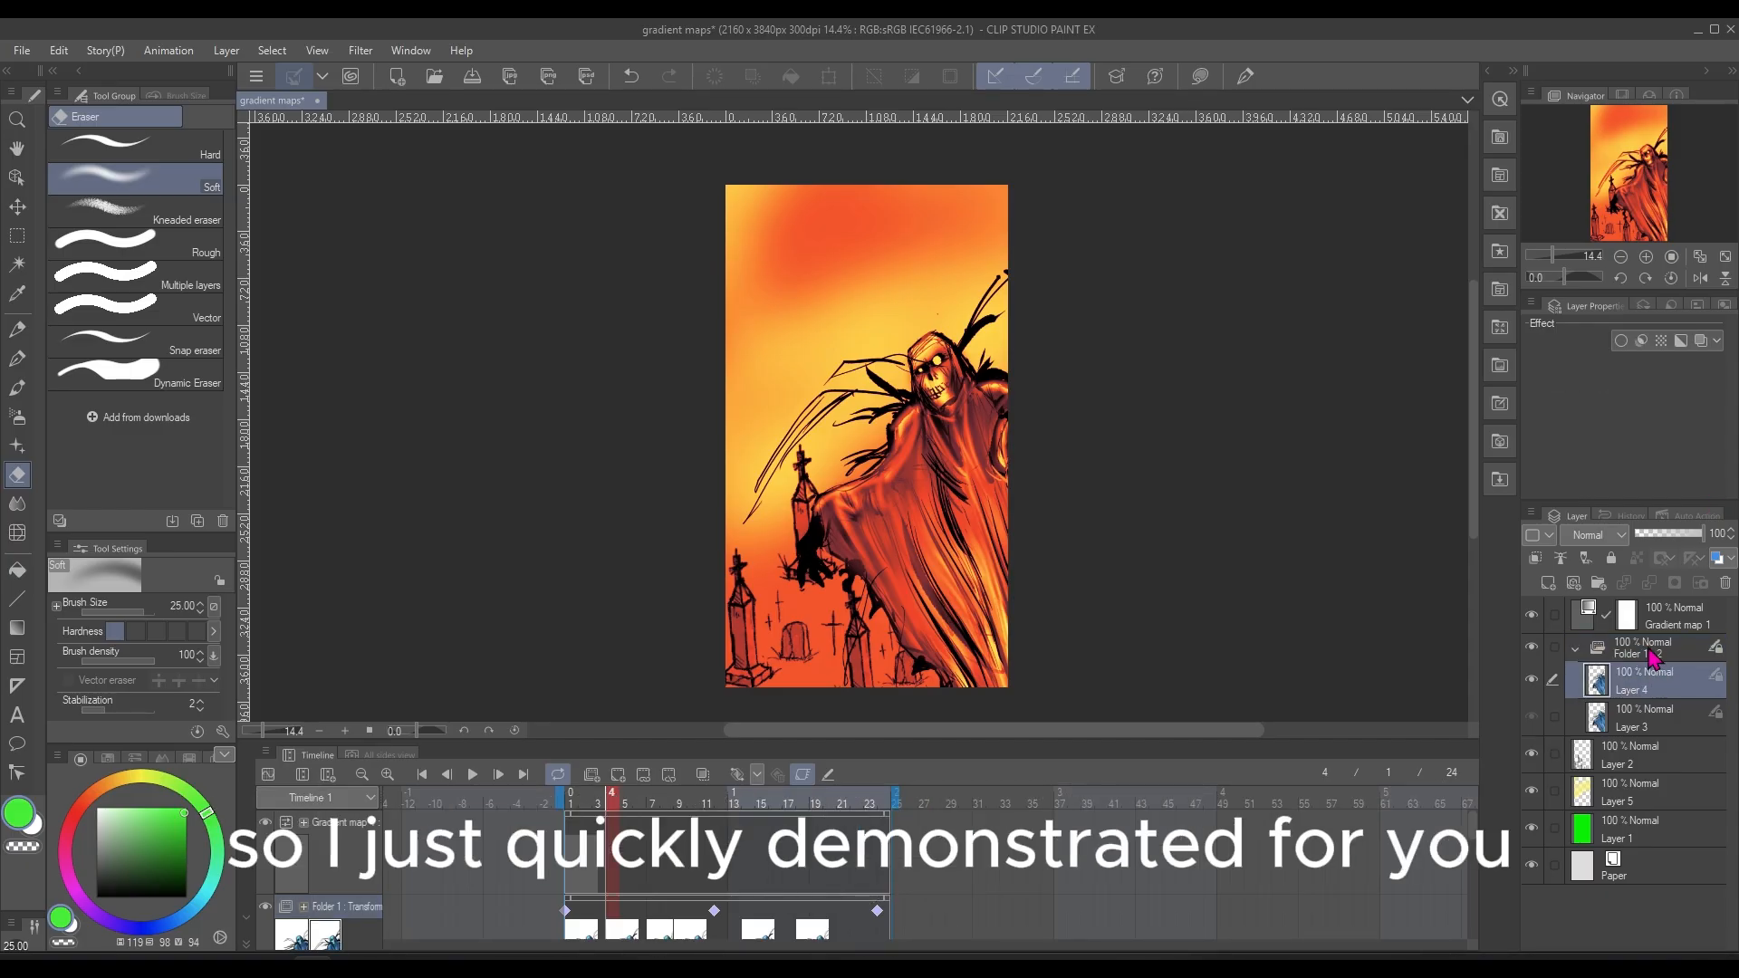
left_click(1652, 657)
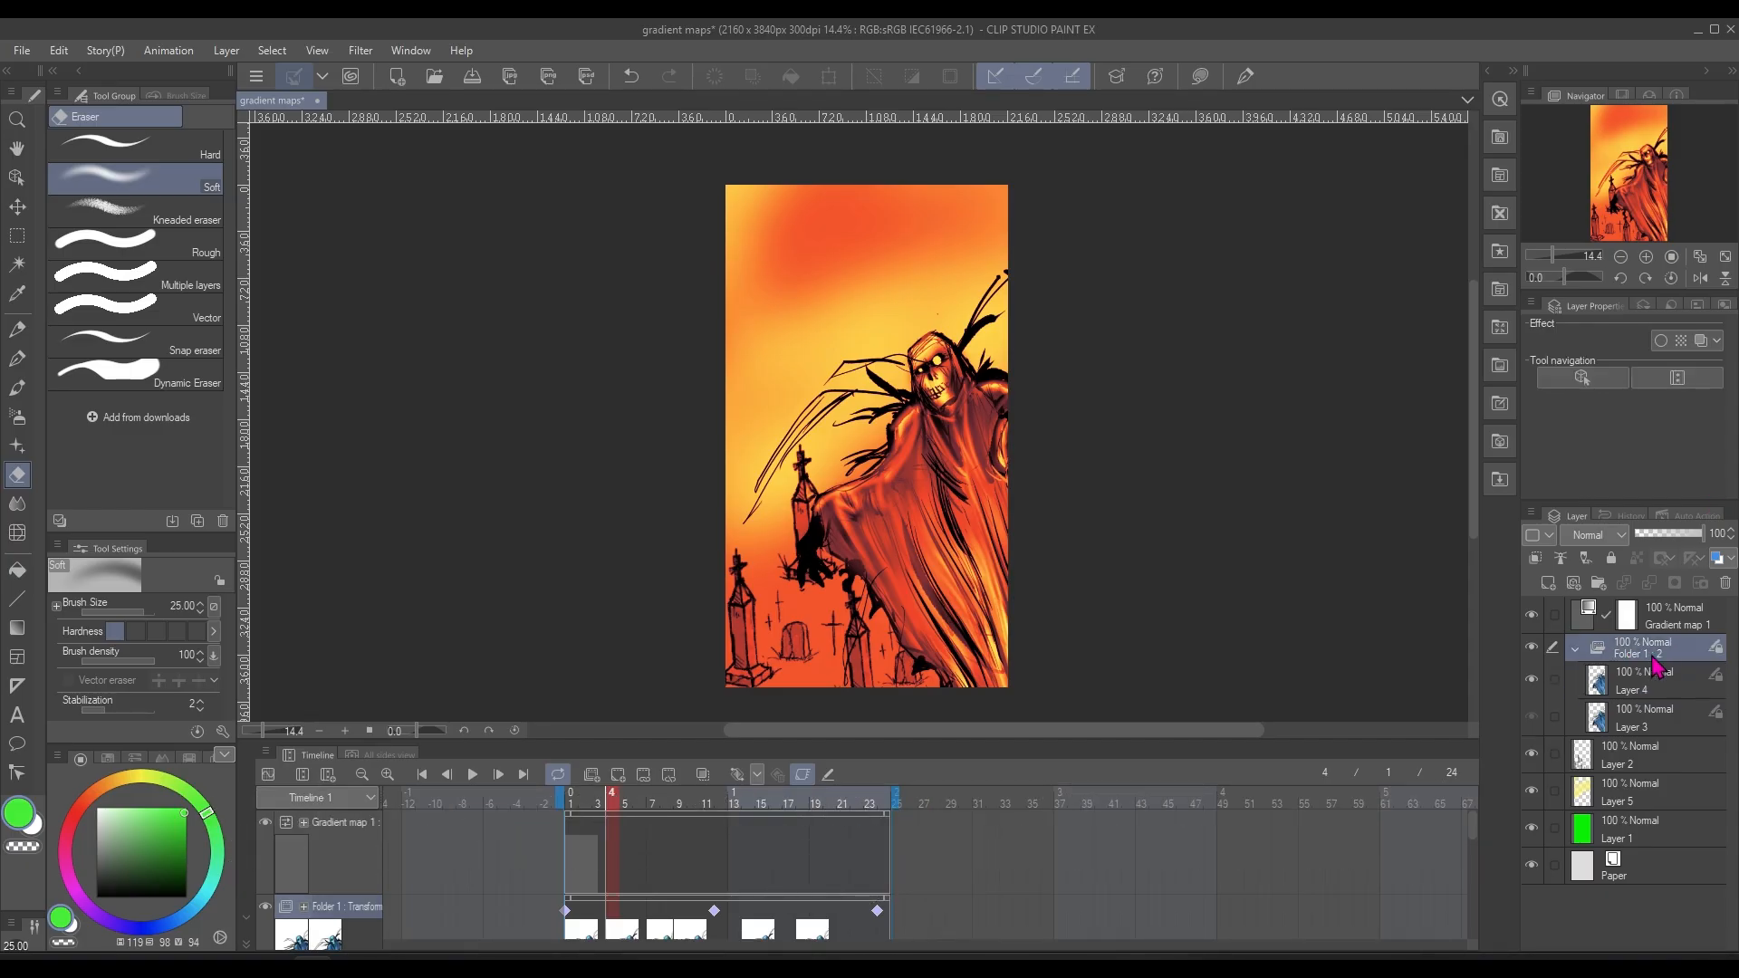
Compare the Hard light, Multiply and Color dodge blending modes on the gradient map layer, leaving it on Color dodge
left_click(1580, 625)
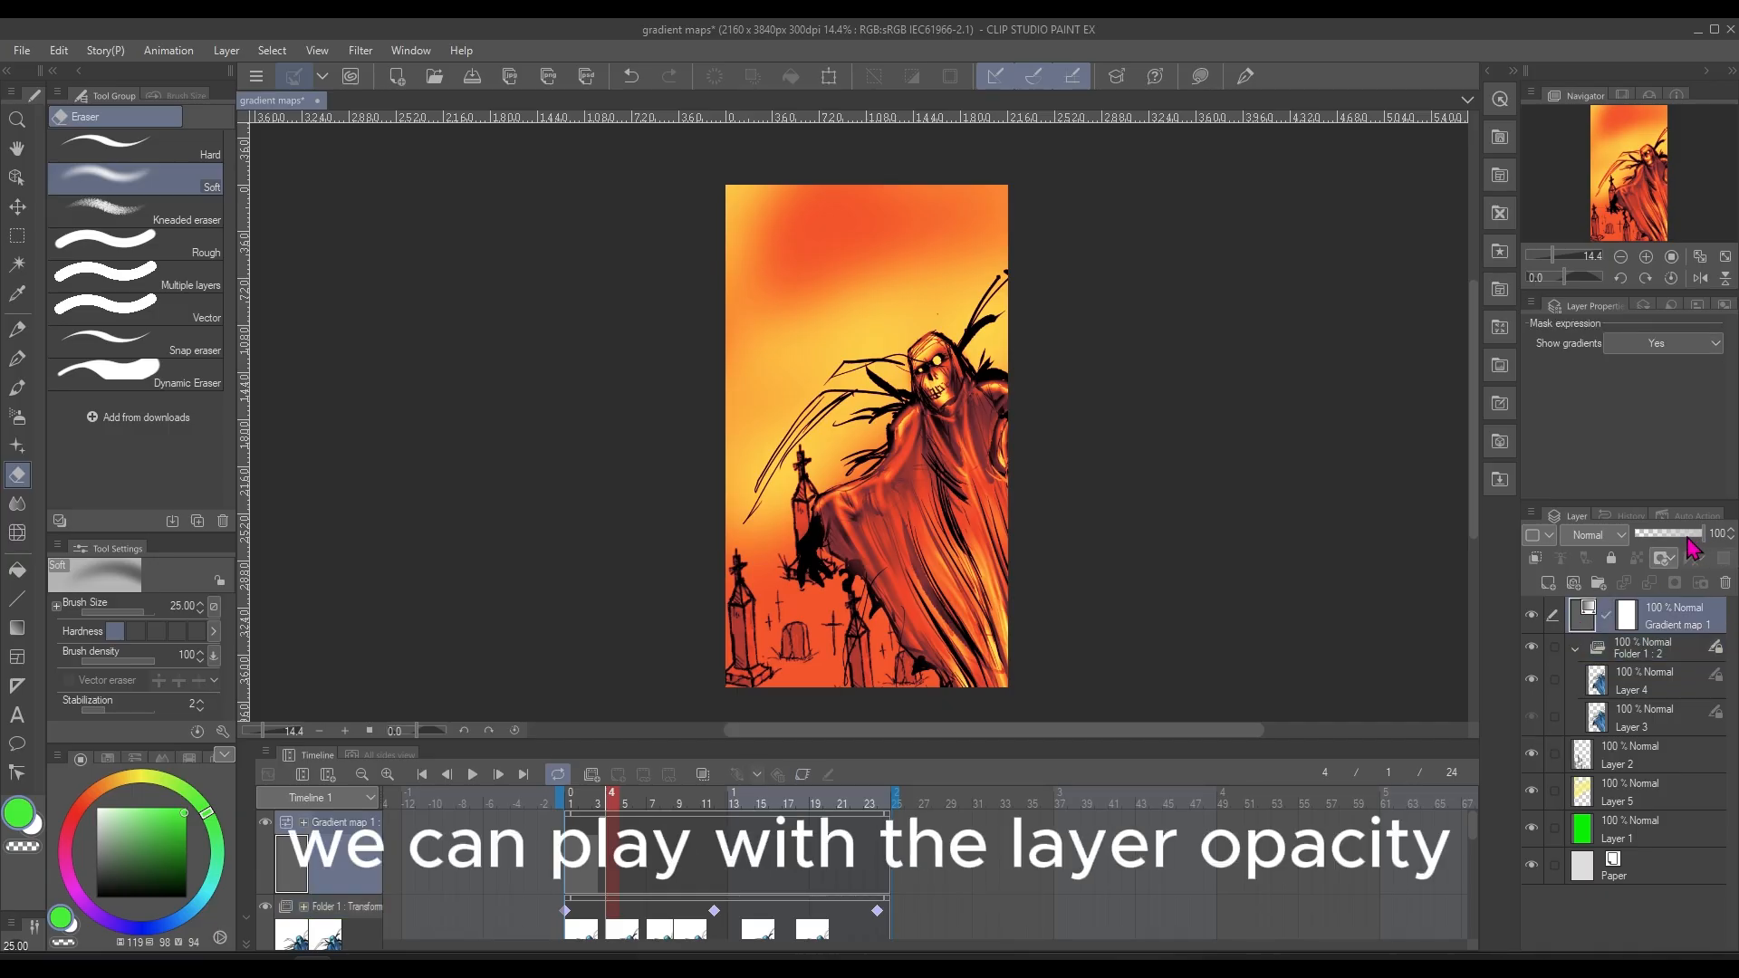
mouse_move(1700, 544)
left_mouse_down()
mouse_move(1671, 548)
mouse_move(1720, 546)
left_mouse_up()
left_click(1594, 534)
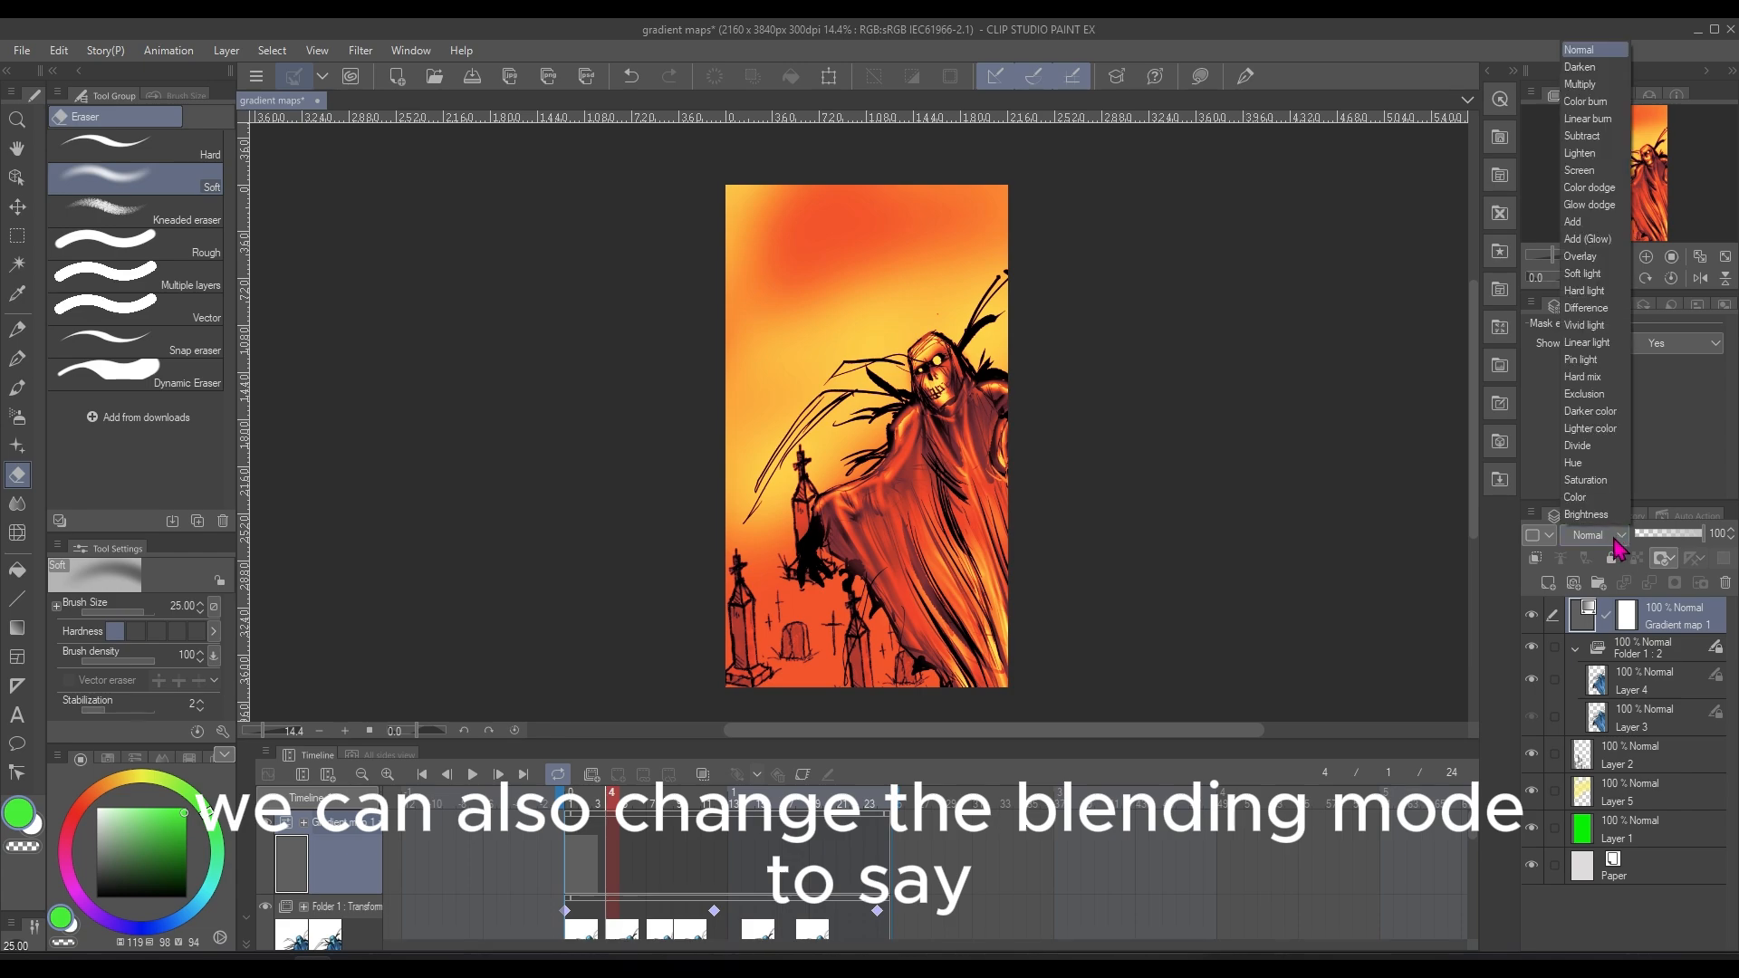
left_click(1598, 290)
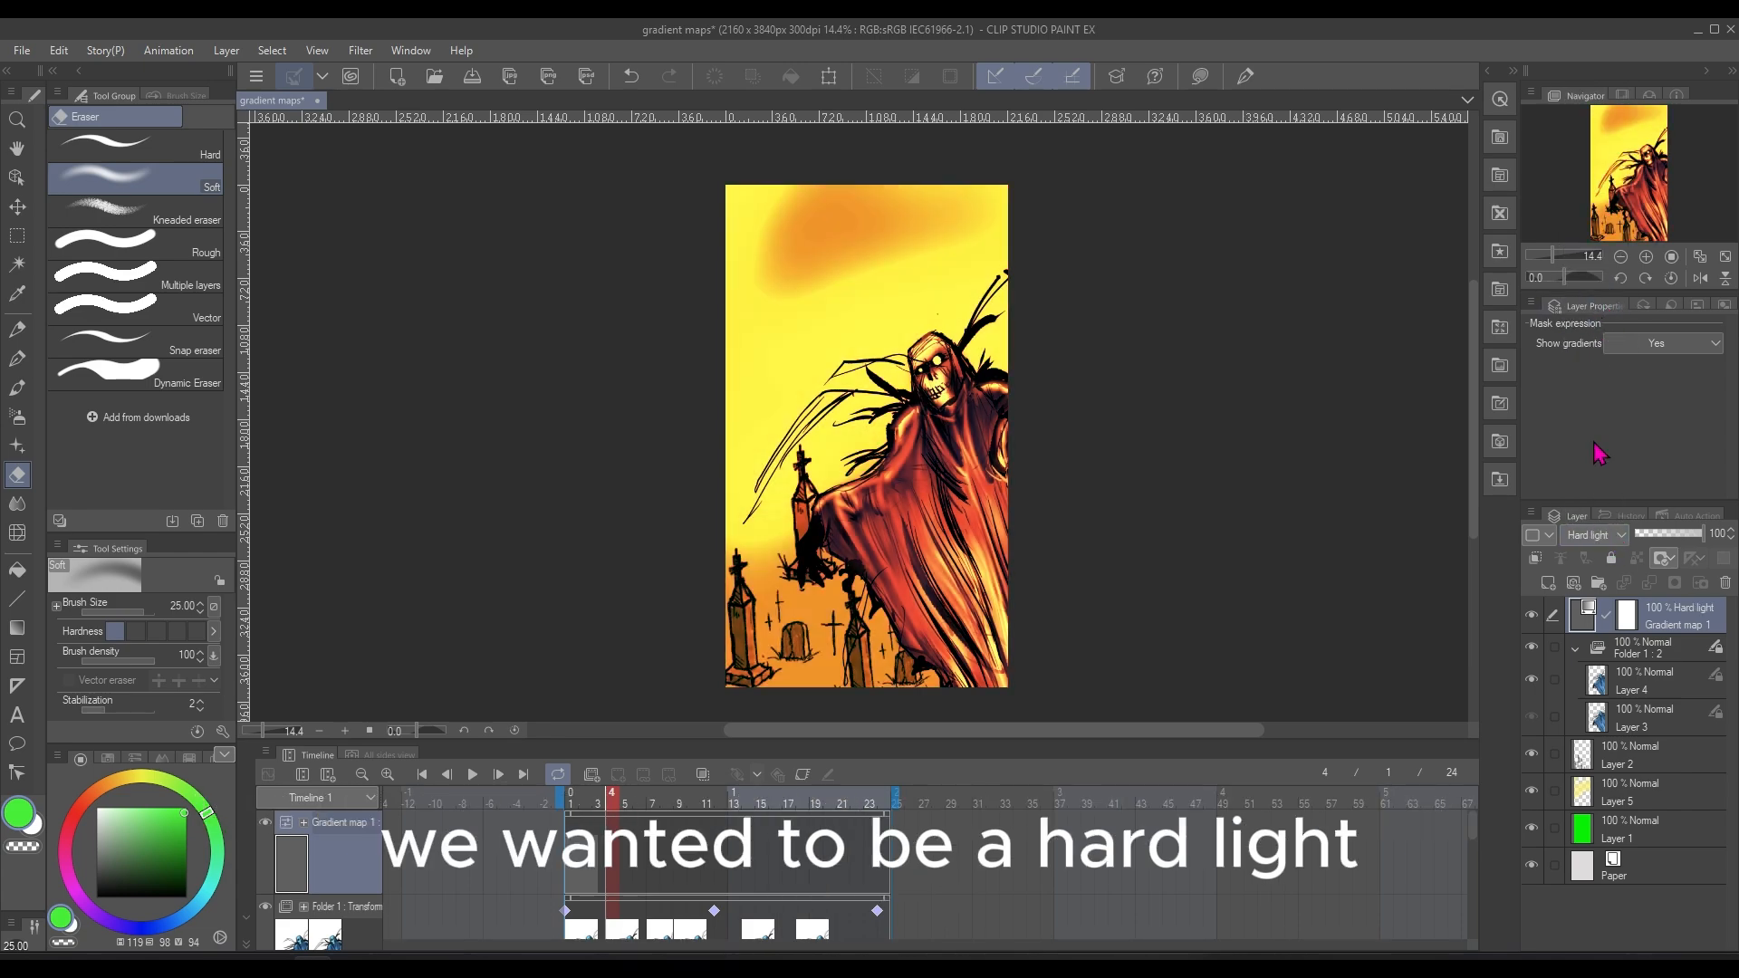
left_click(1617, 536)
left_click(1614, 87)
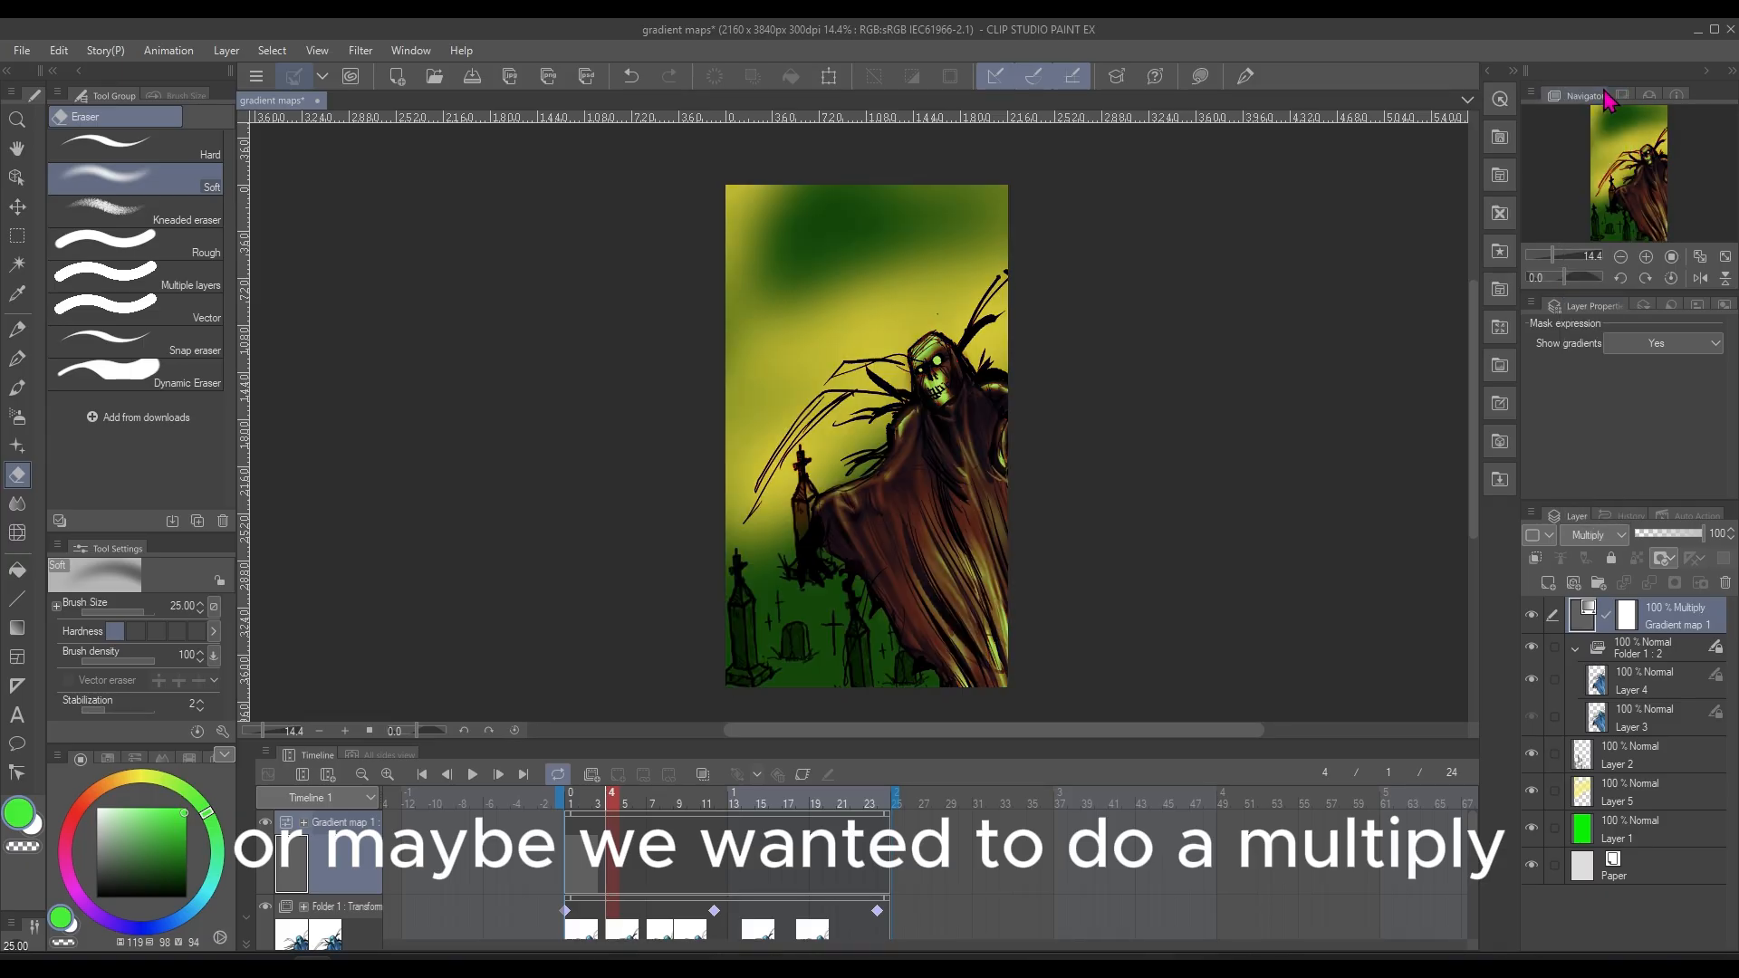
left_click(1599, 542)
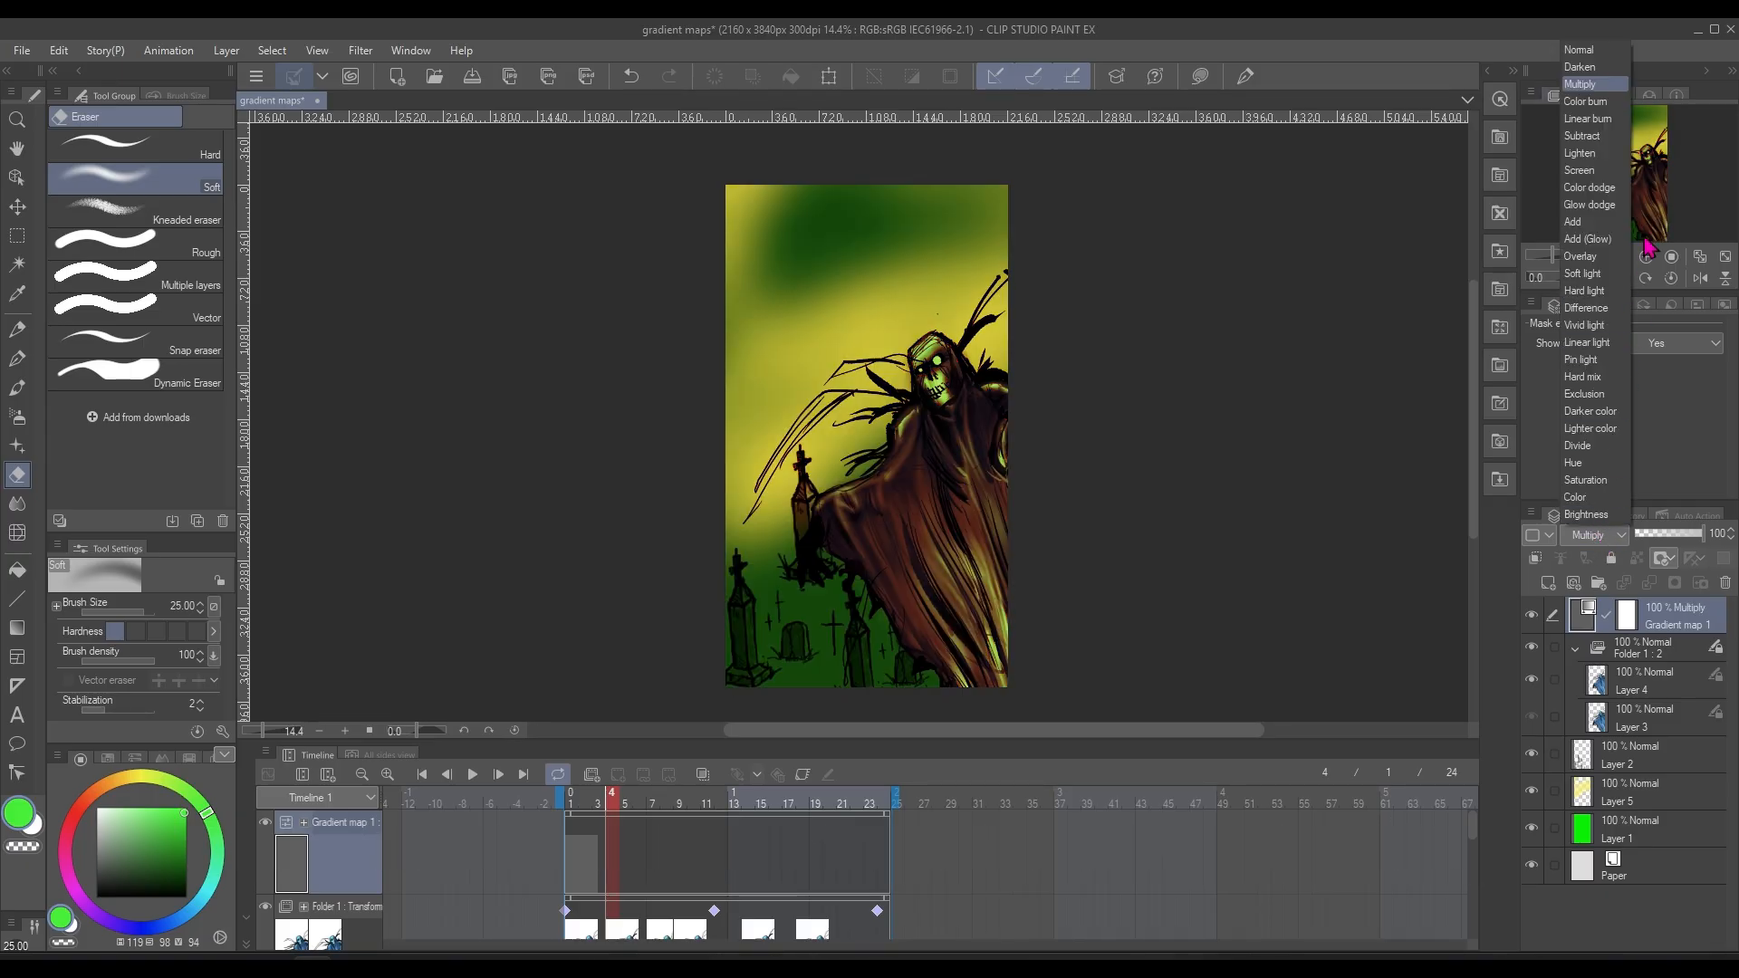
left_click(1610, 188)
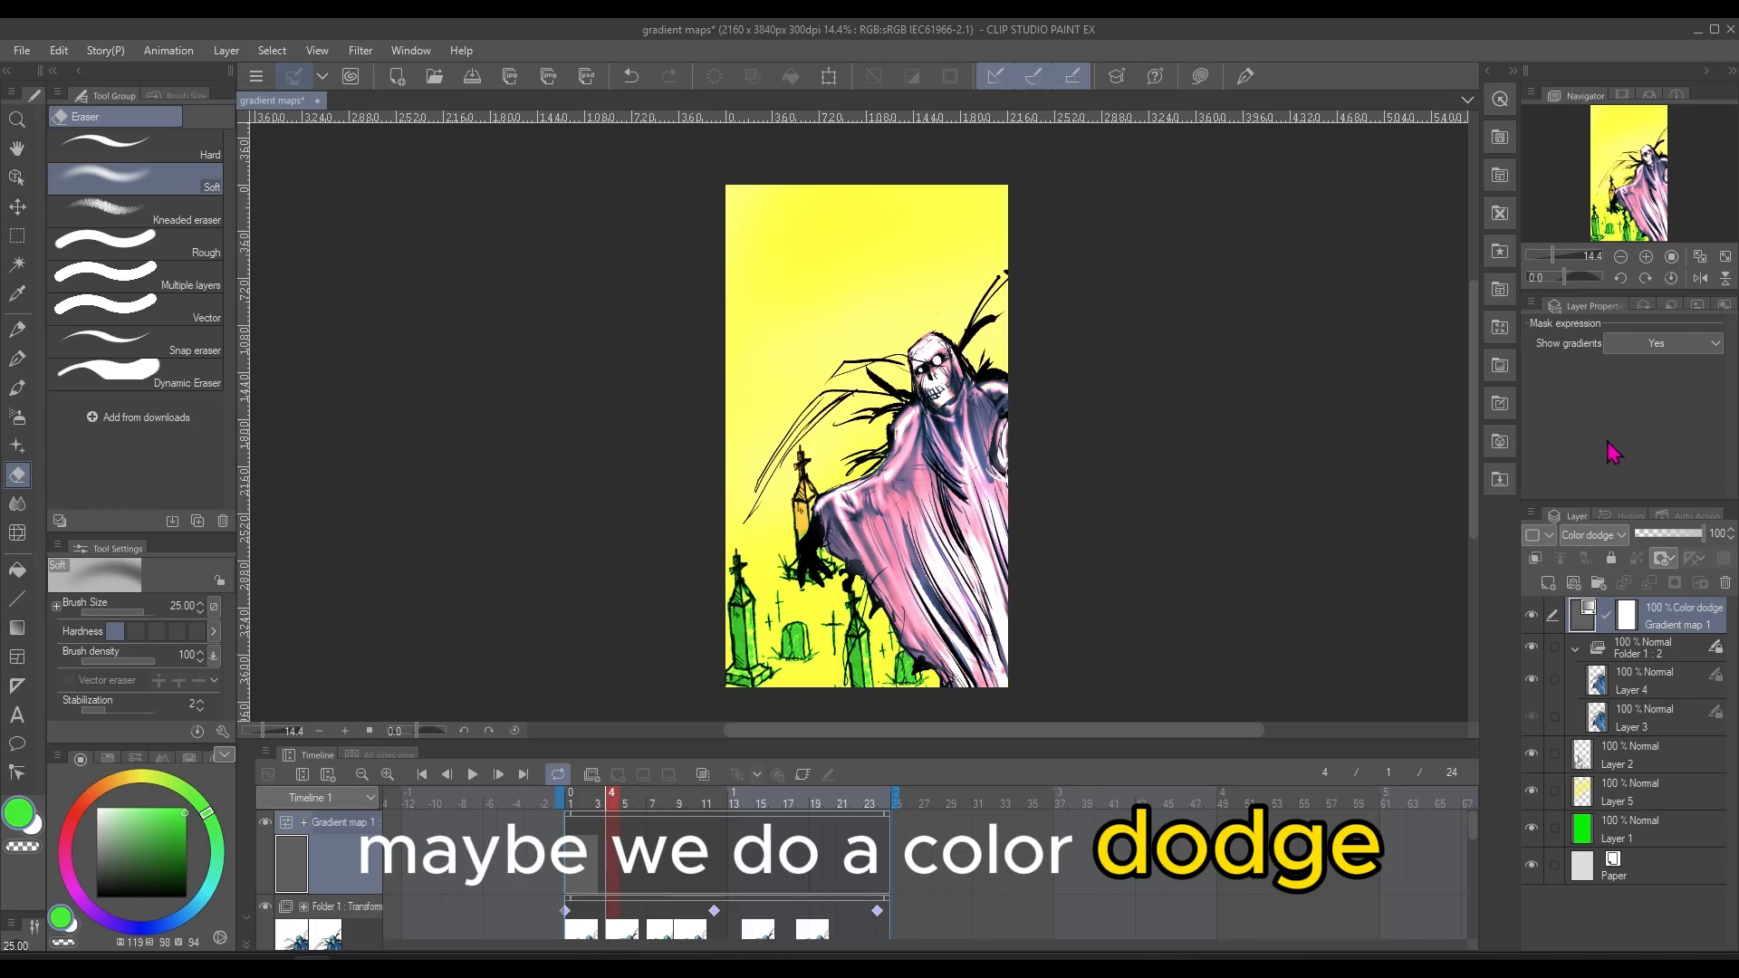
Try the Overlay blending mode on the Gradient map 1 layer, and set it to Difference
left_click(1601, 536)
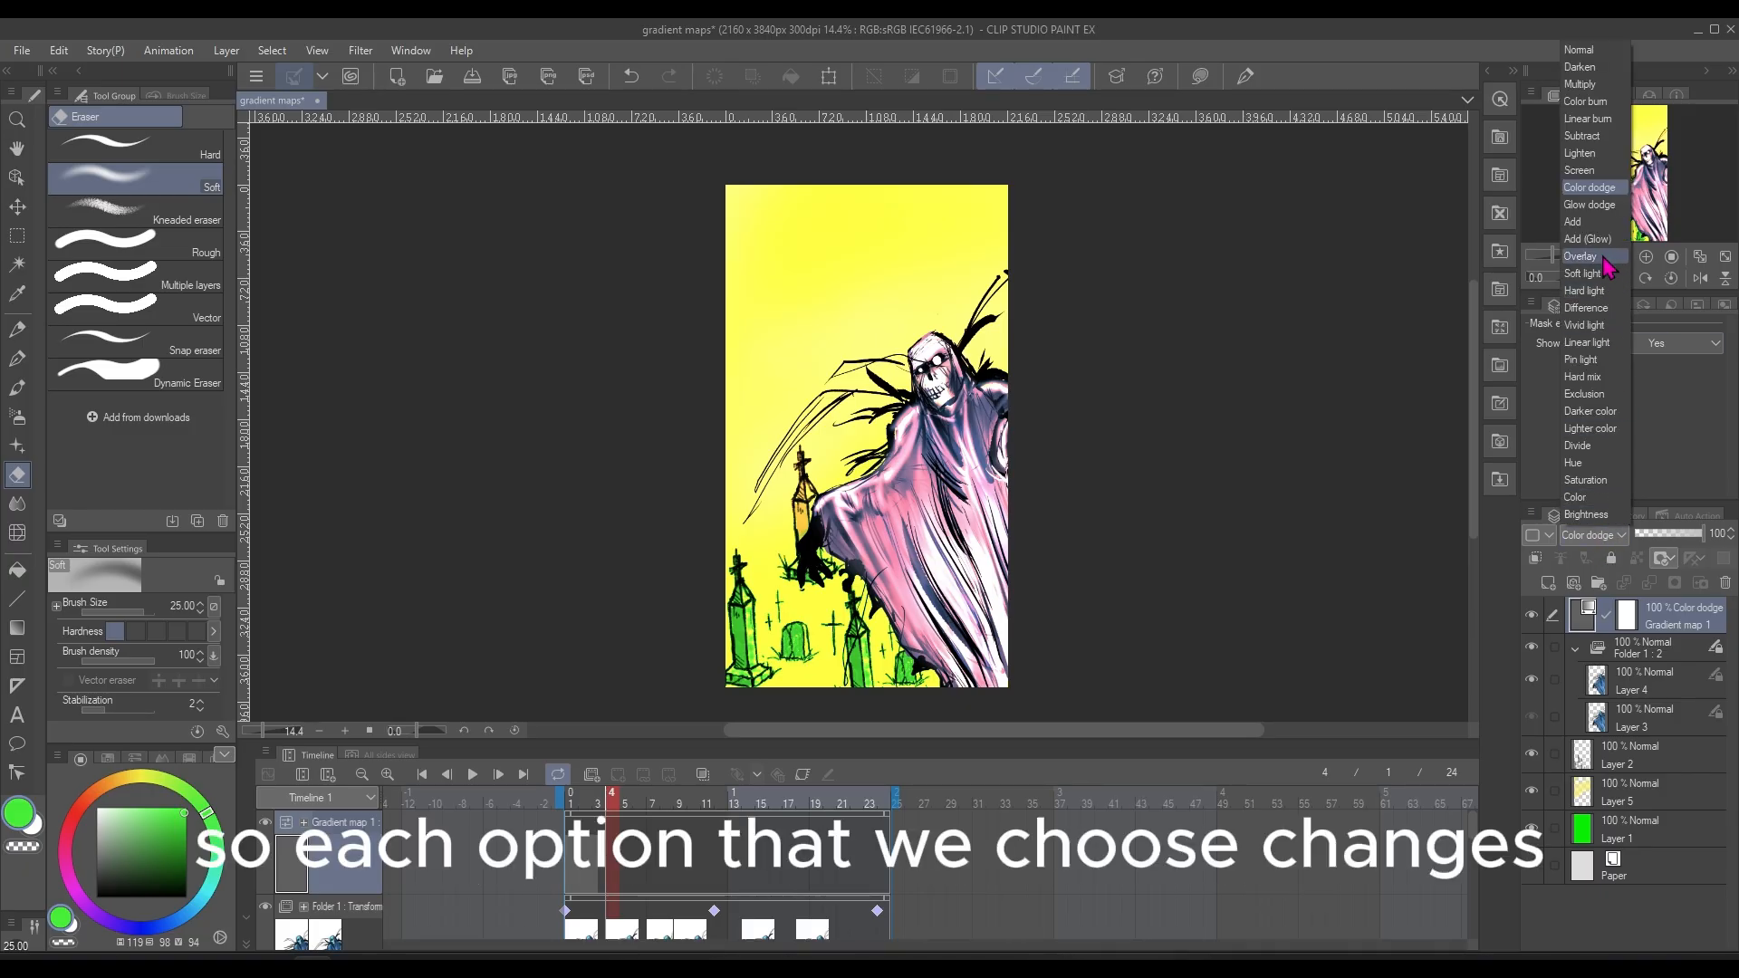
left_click(1583, 257)
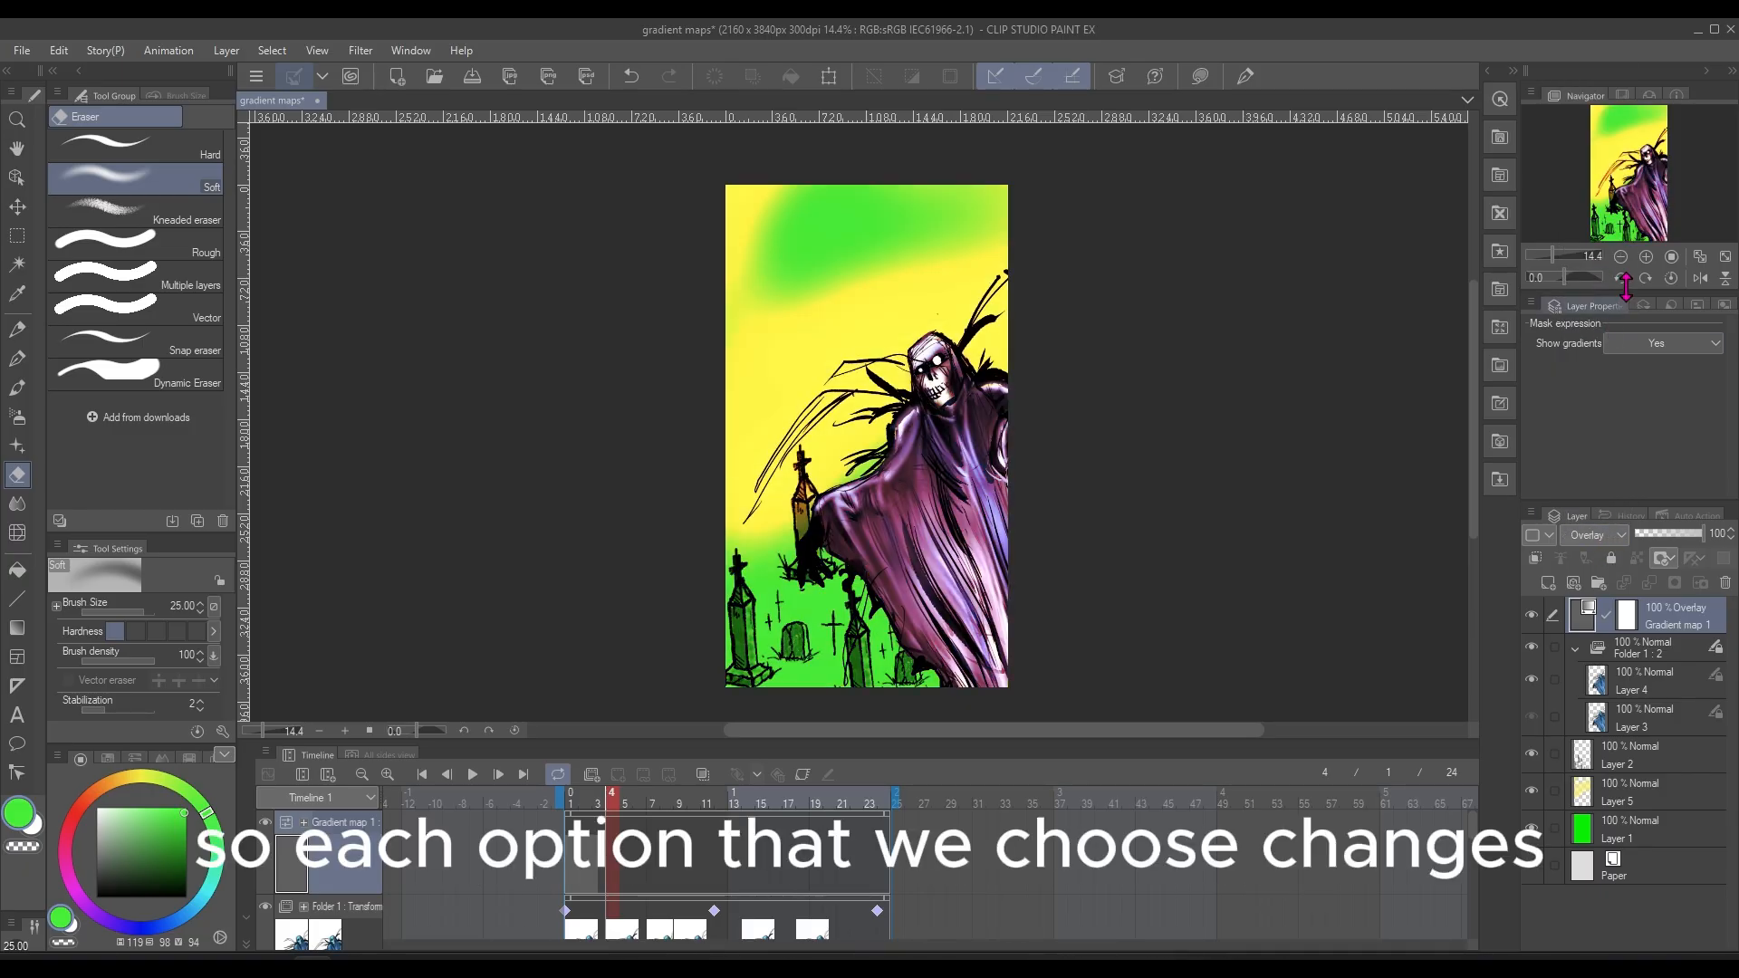
left_click(1608, 536)
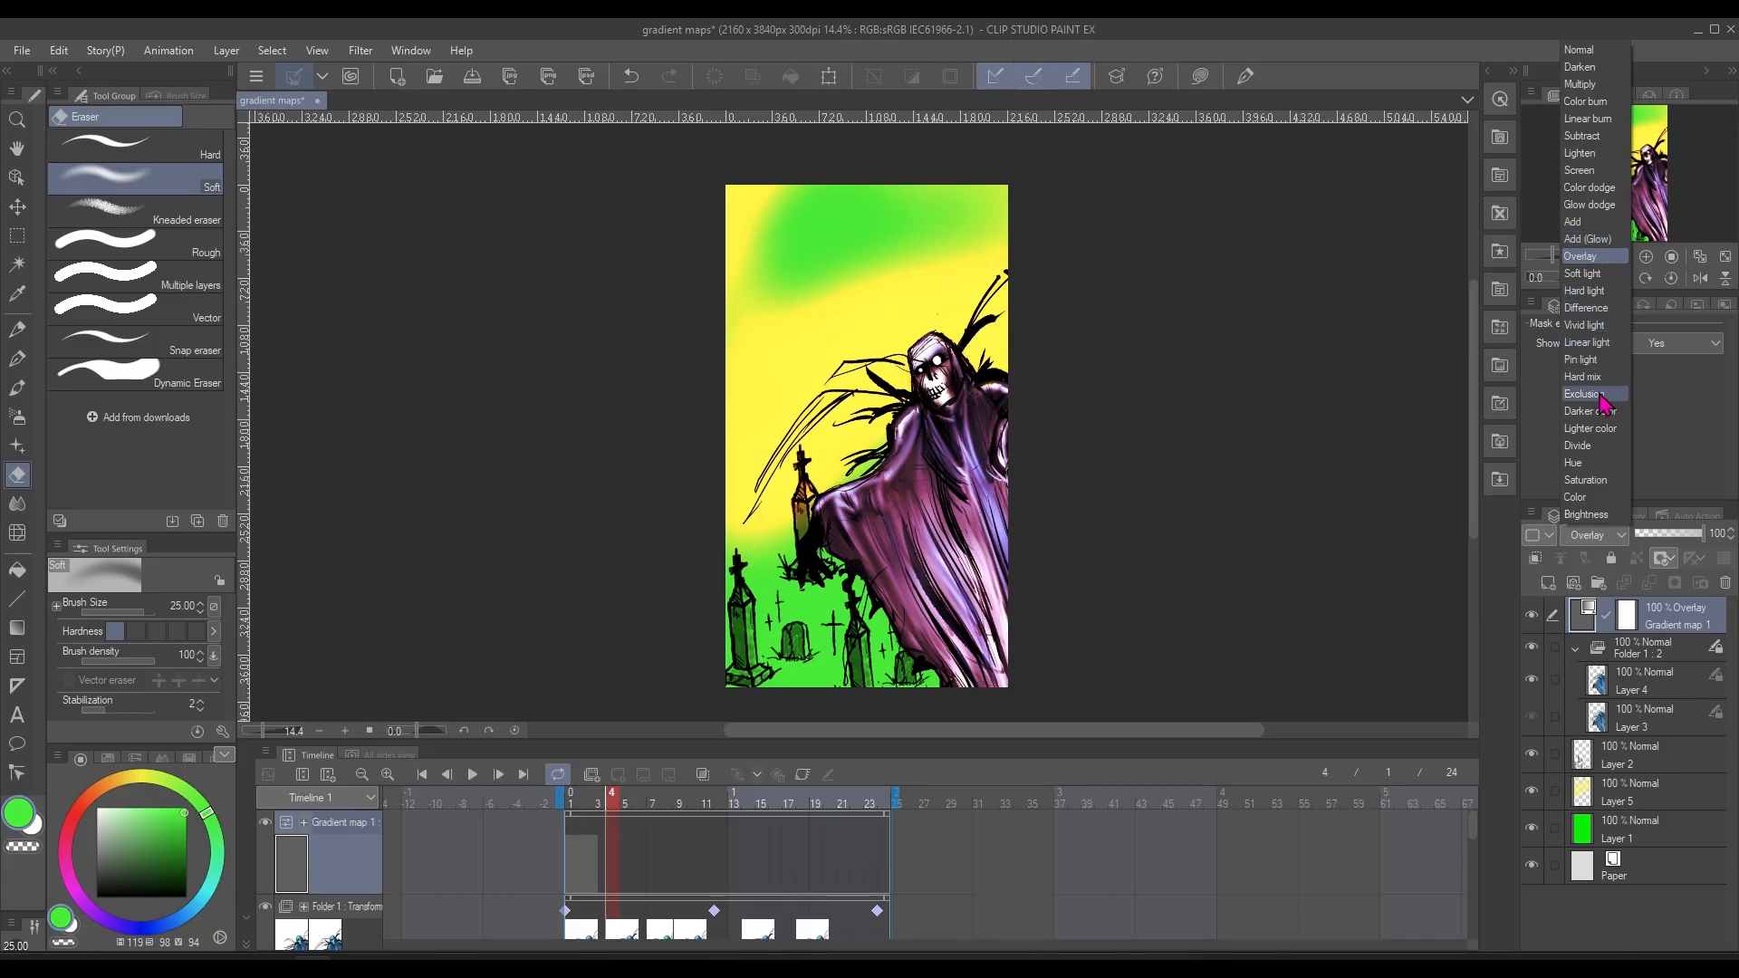
left_click(1607, 297)
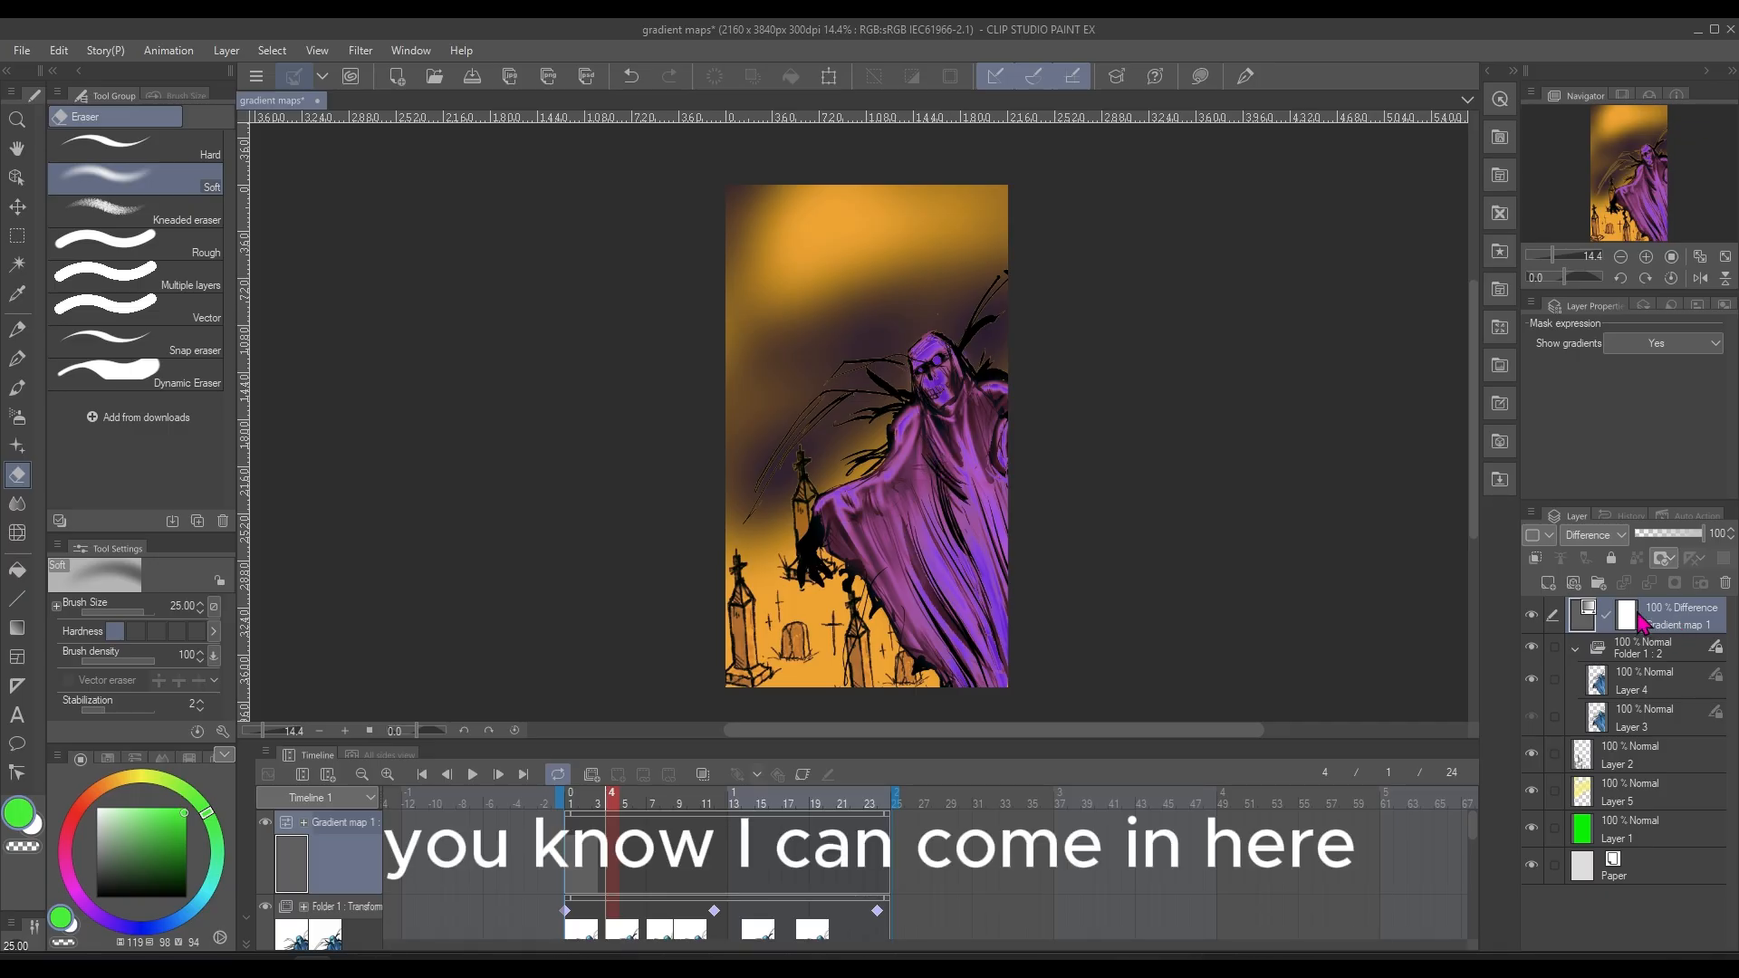
Erase areas of the Gradient map 1 layer mask over the ghost's robe and face with the Soft eraser
left_click(1629, 617)
mouse_move(917, 495)
left_mouse_down()
mouse_move(948, 596)
mouse_move(952, 544)
left_mouse_up()
mouse_move(933, 365)
left_mouse_down()
mouse_move(927, 351)
mouse_move(944, 414)
left_mouse_up()
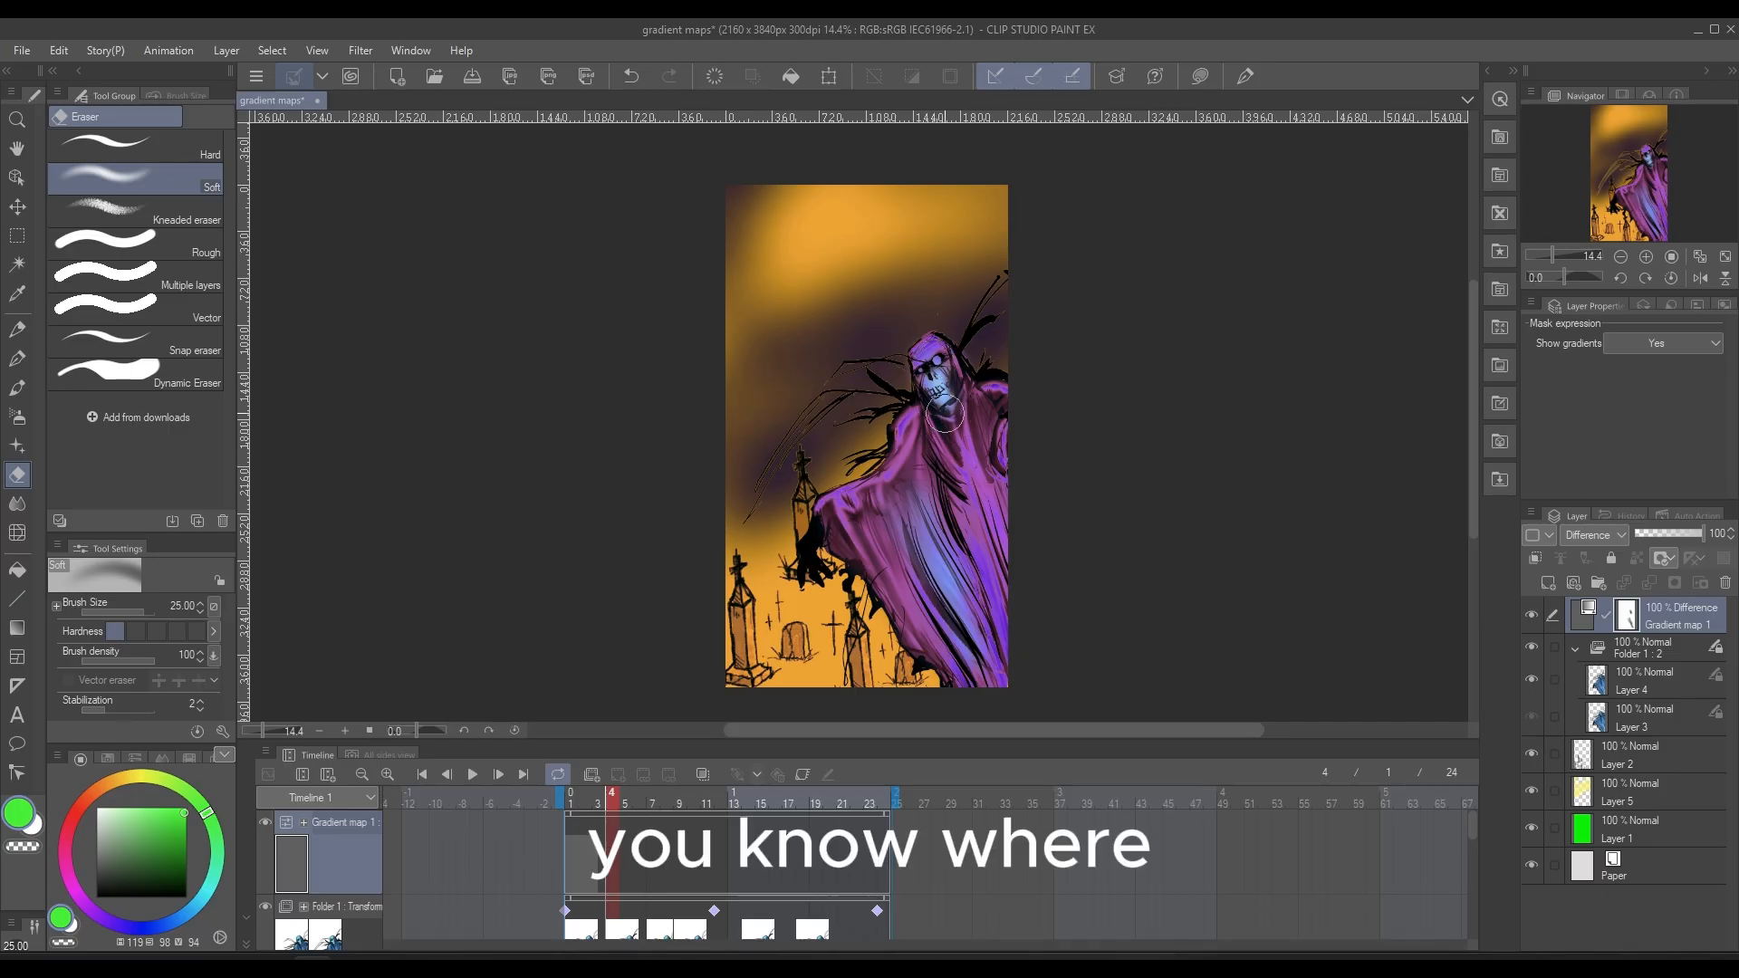
mouse_move(979, 487)
left_mouse_down()
mouse_move(1004, 567)
mouse_move(987, 418)
left_mouse_up()
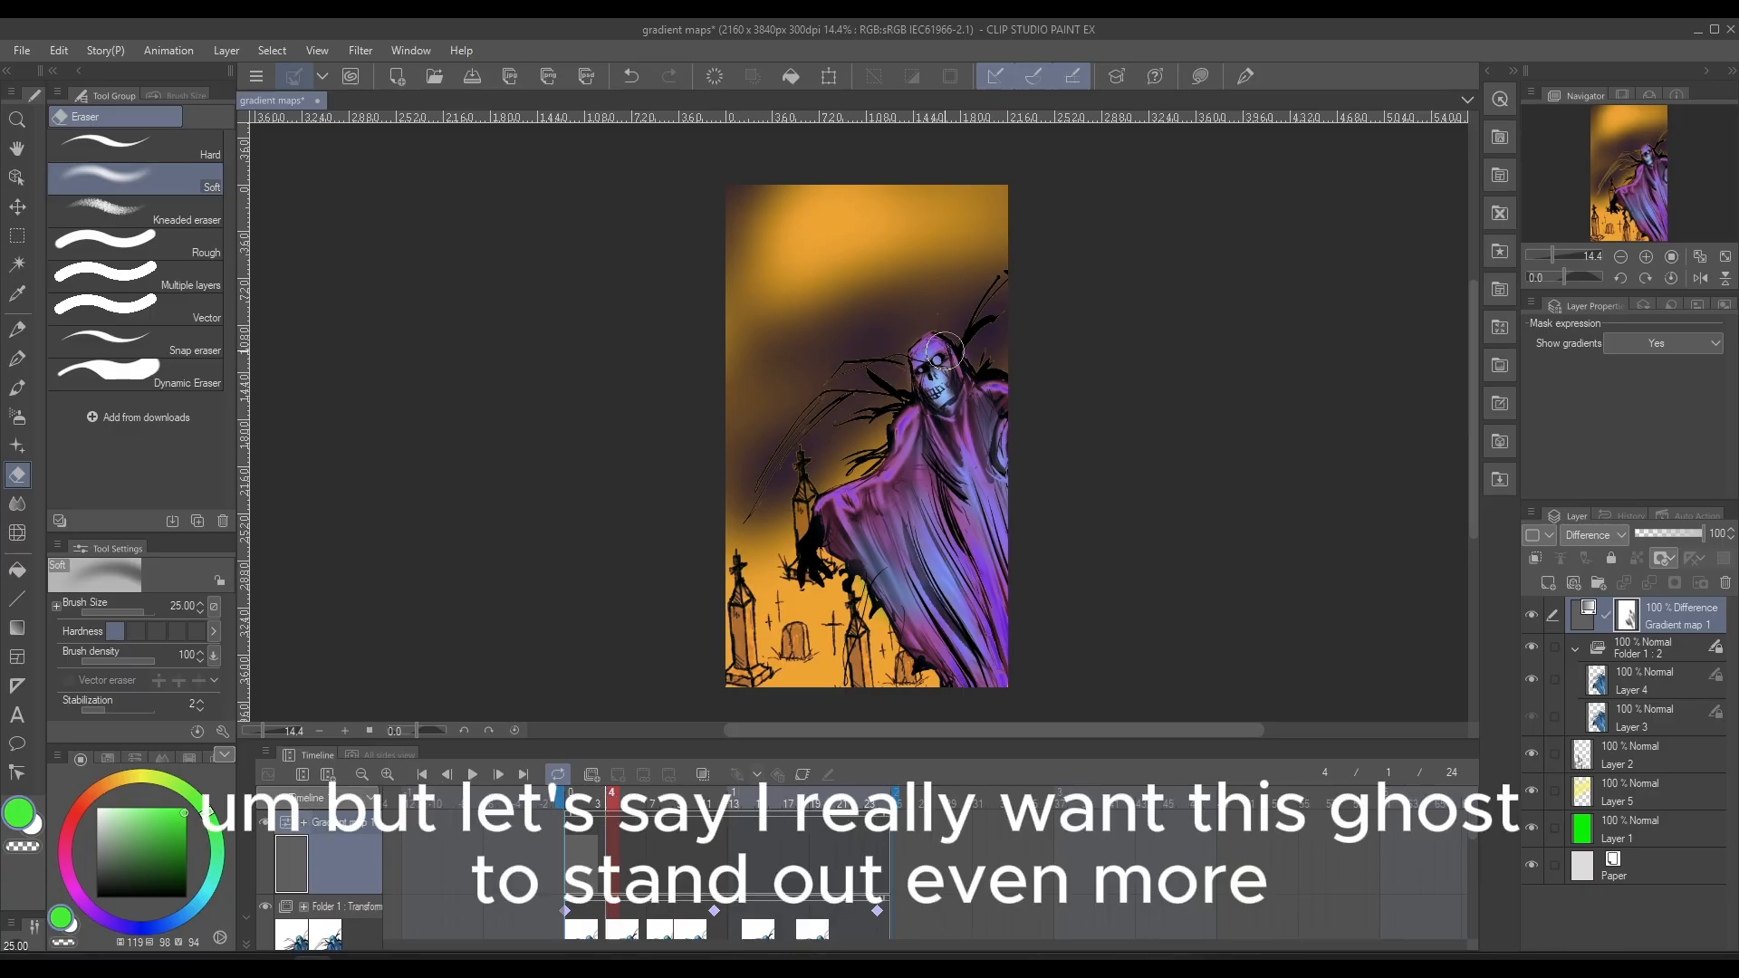
Select the ghost's outline from Layer 4 and add a Gradient map correction layer above Gradient map 1
left_click(1608, 693)
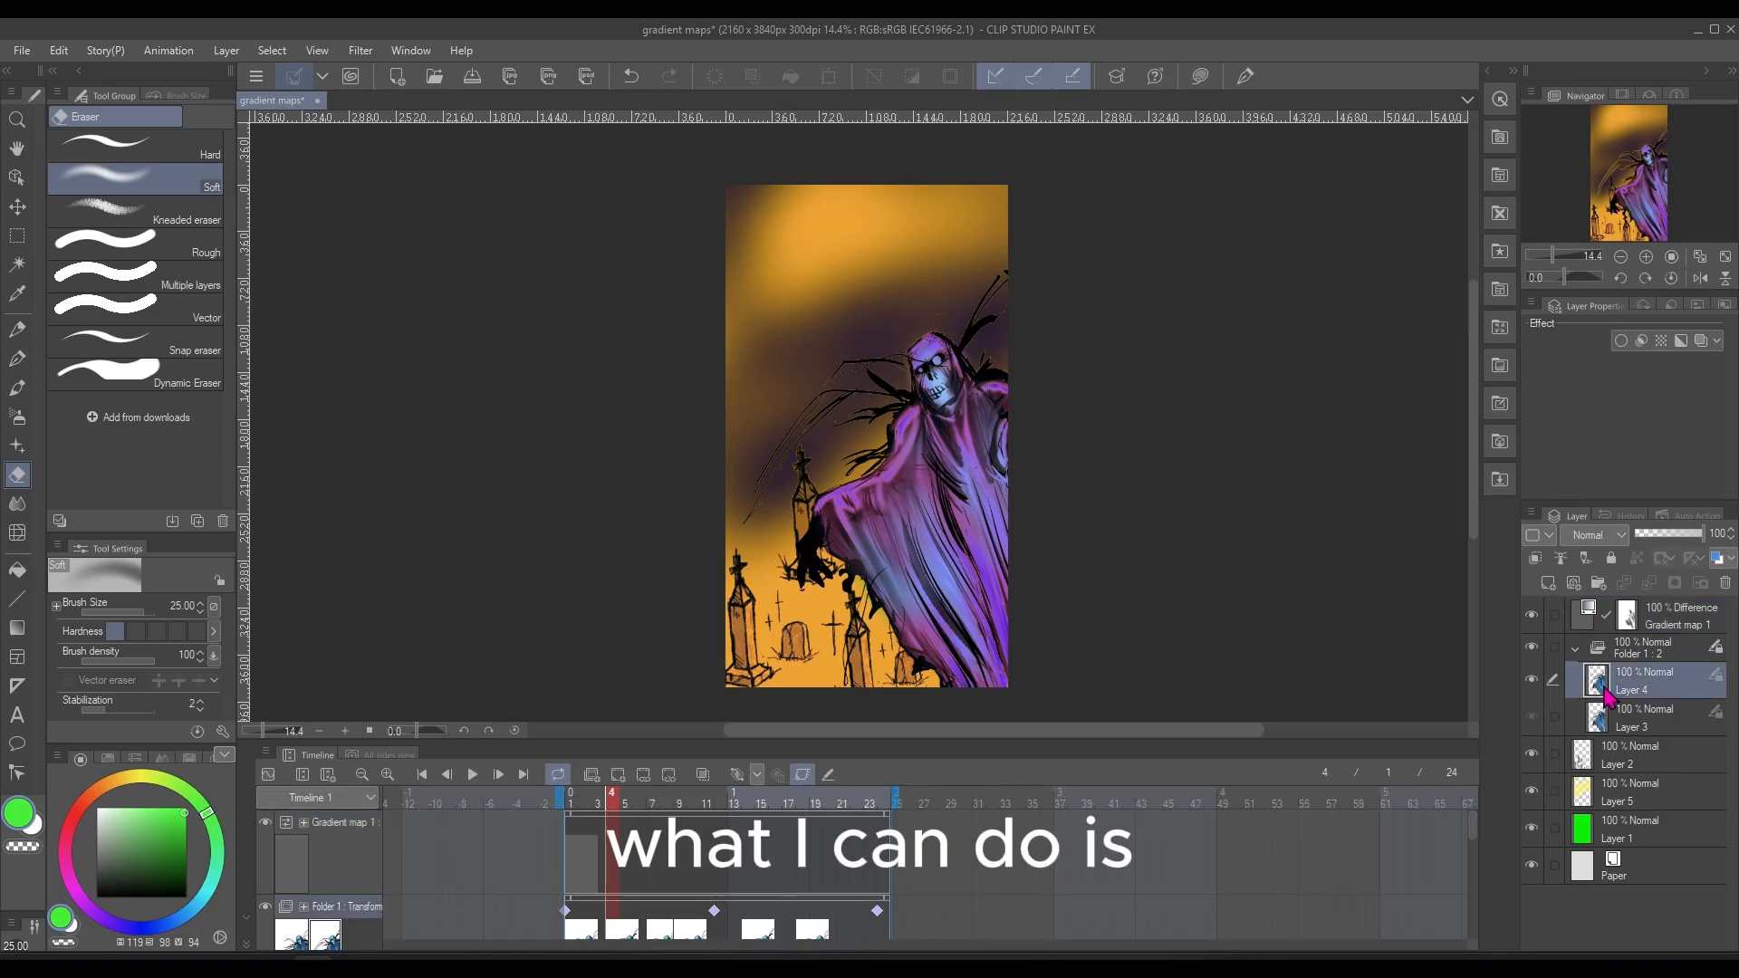
left_click(1604, 693, "ctrl")
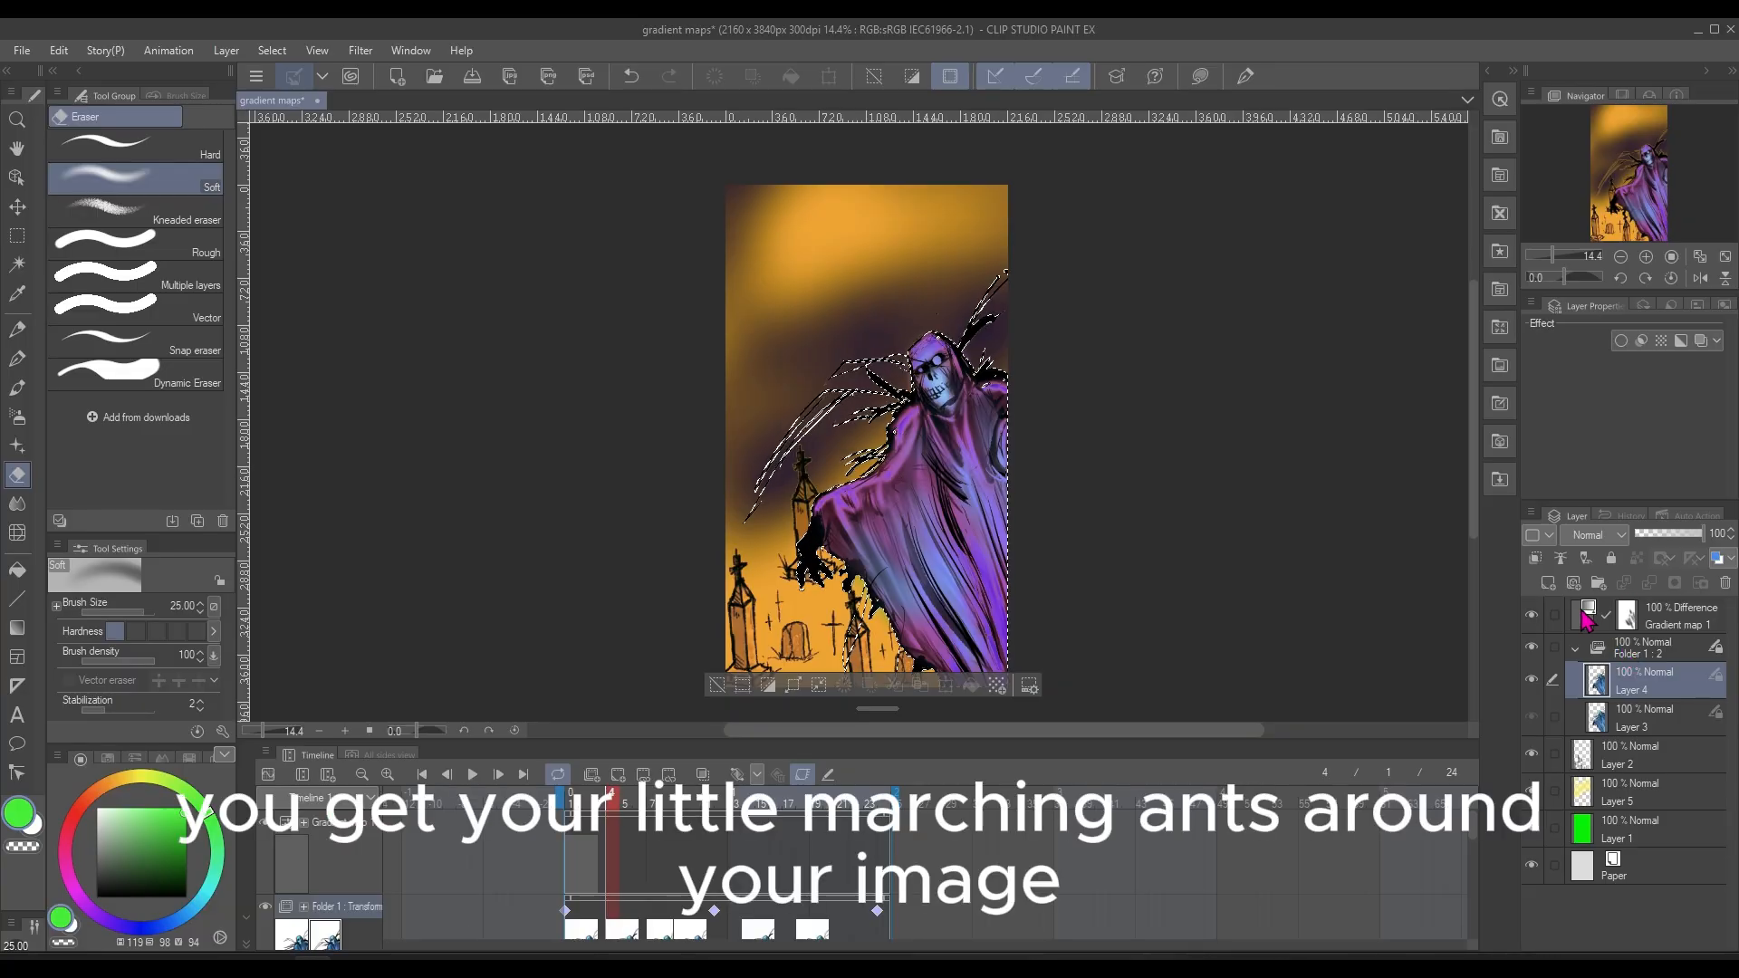
left_click(1664, 623)
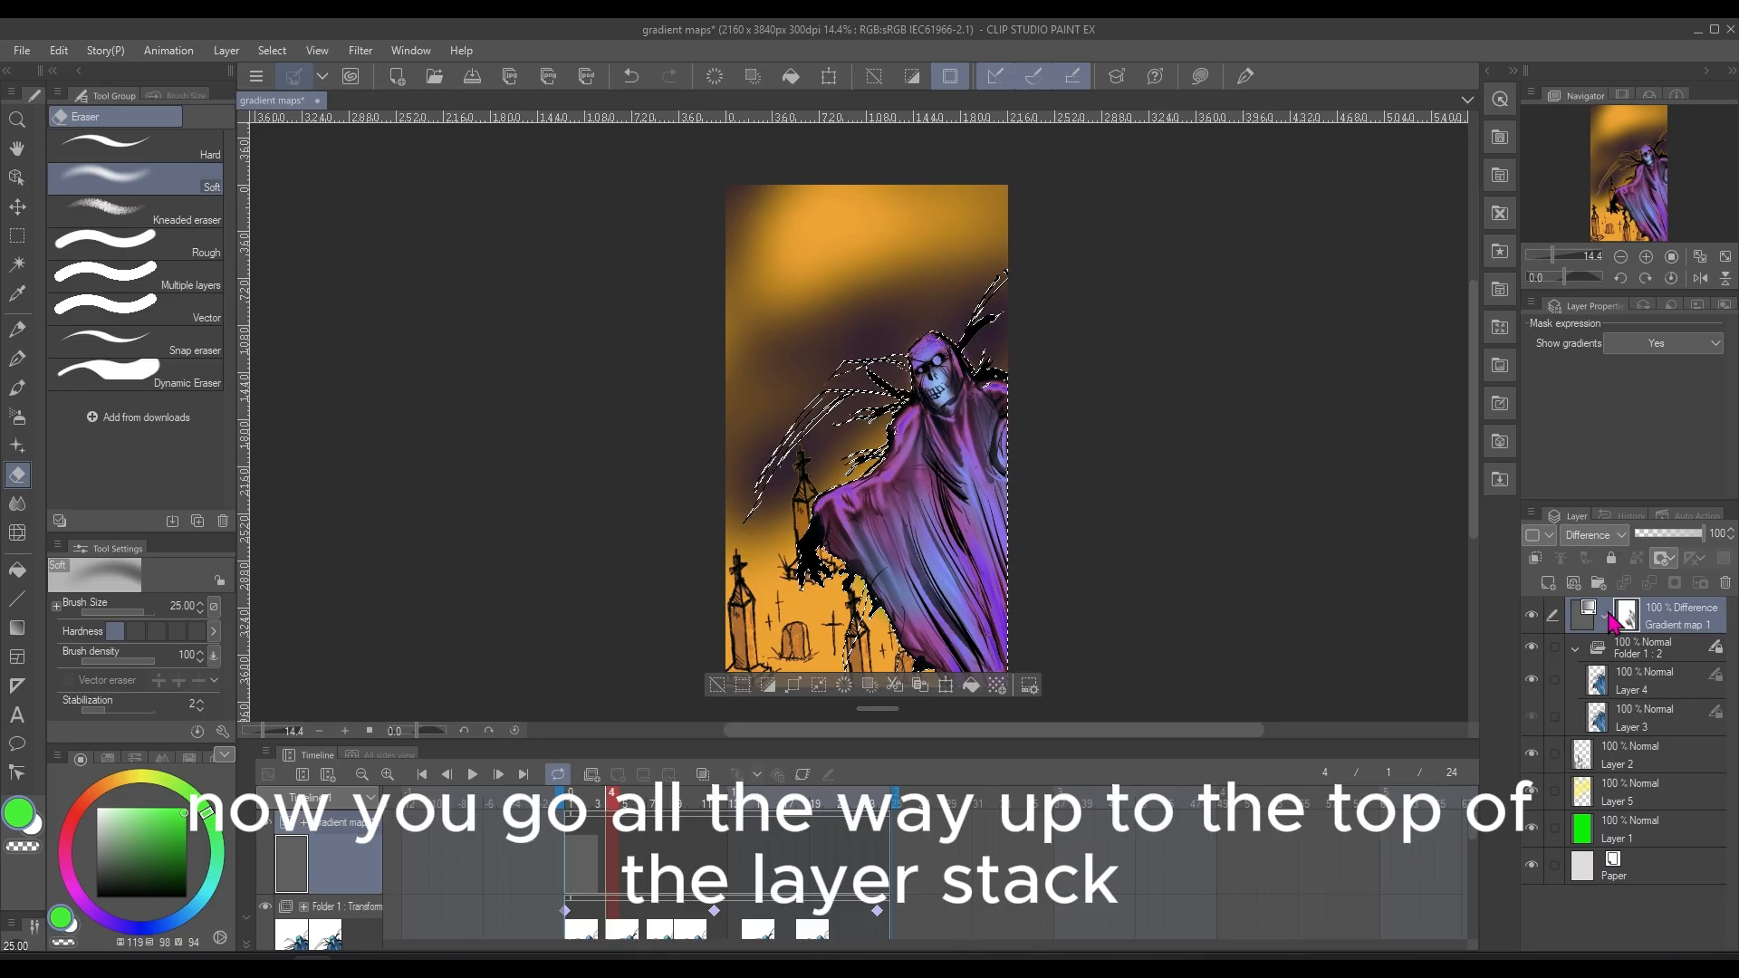
left_click(226, 52)
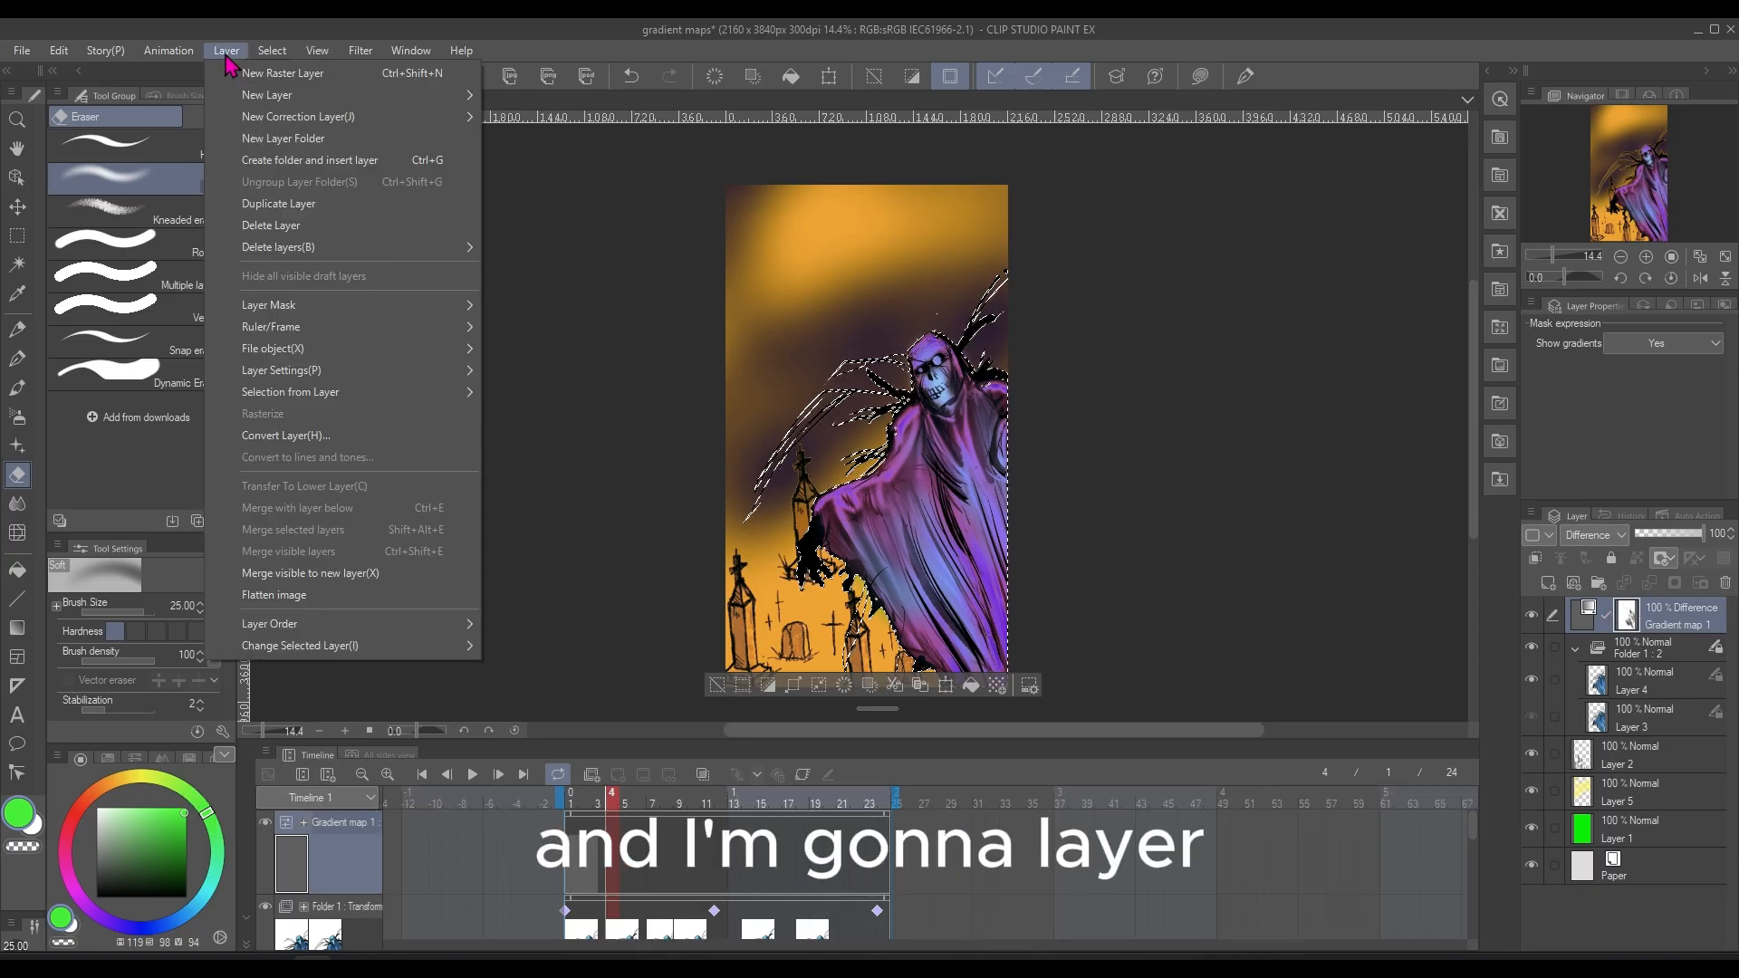
mouse_move(377, 121)
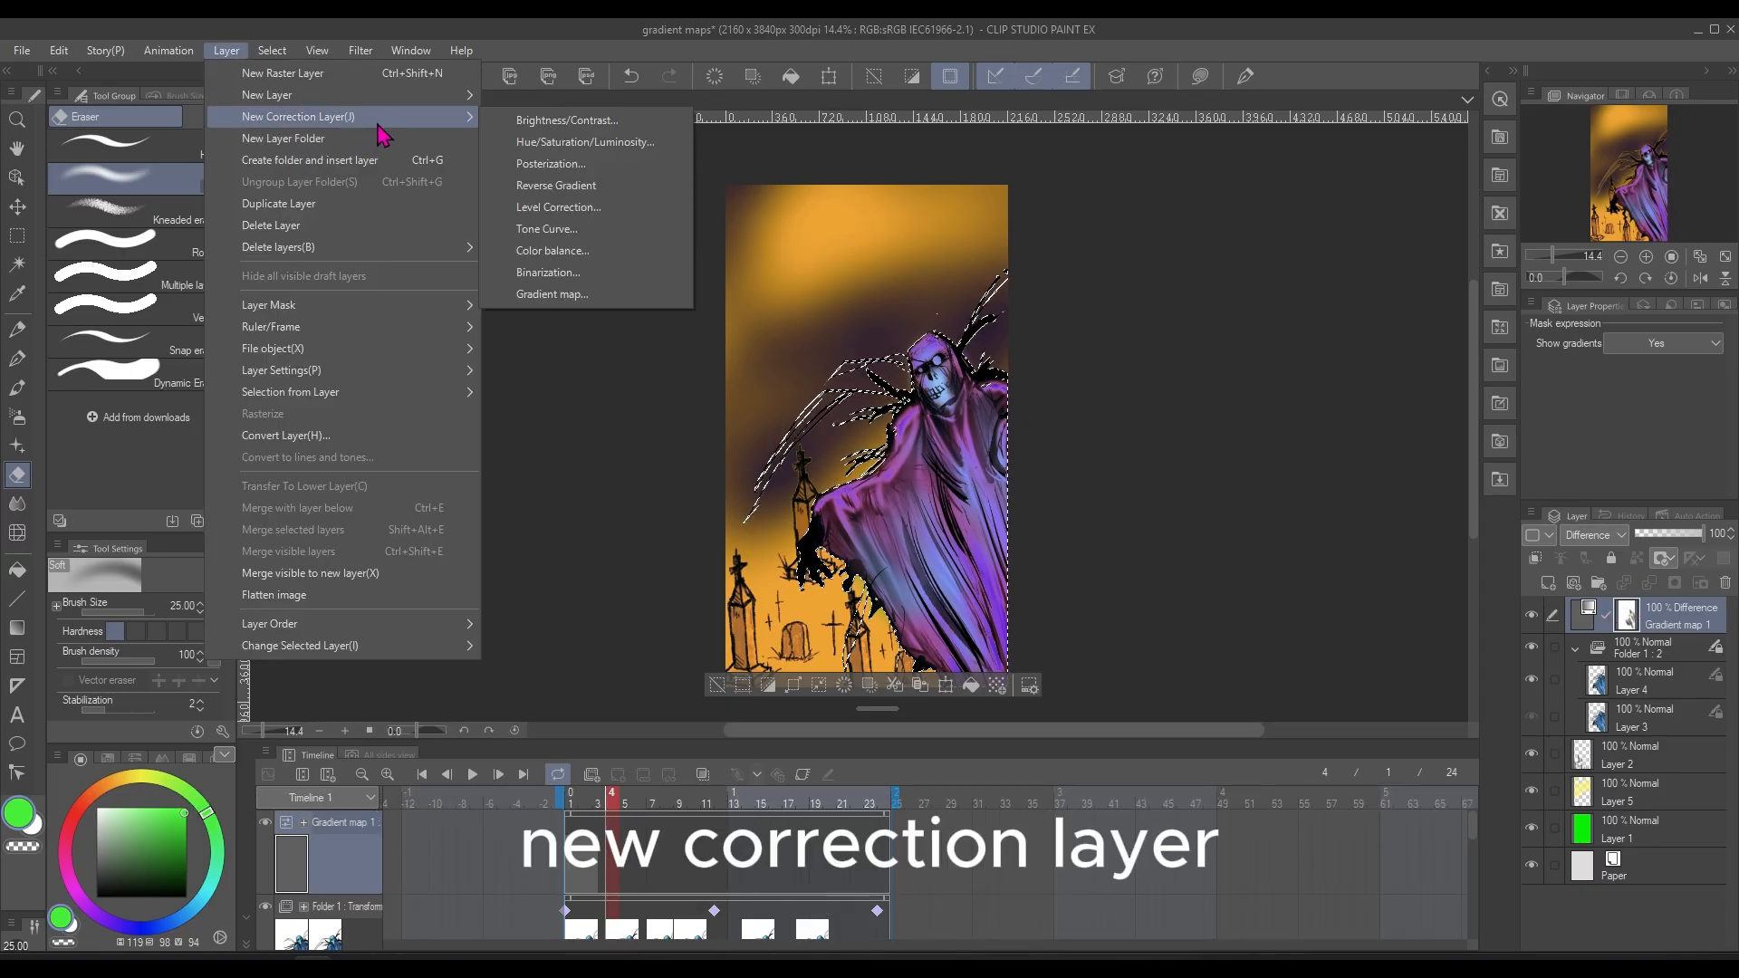
left_click(576, 304)
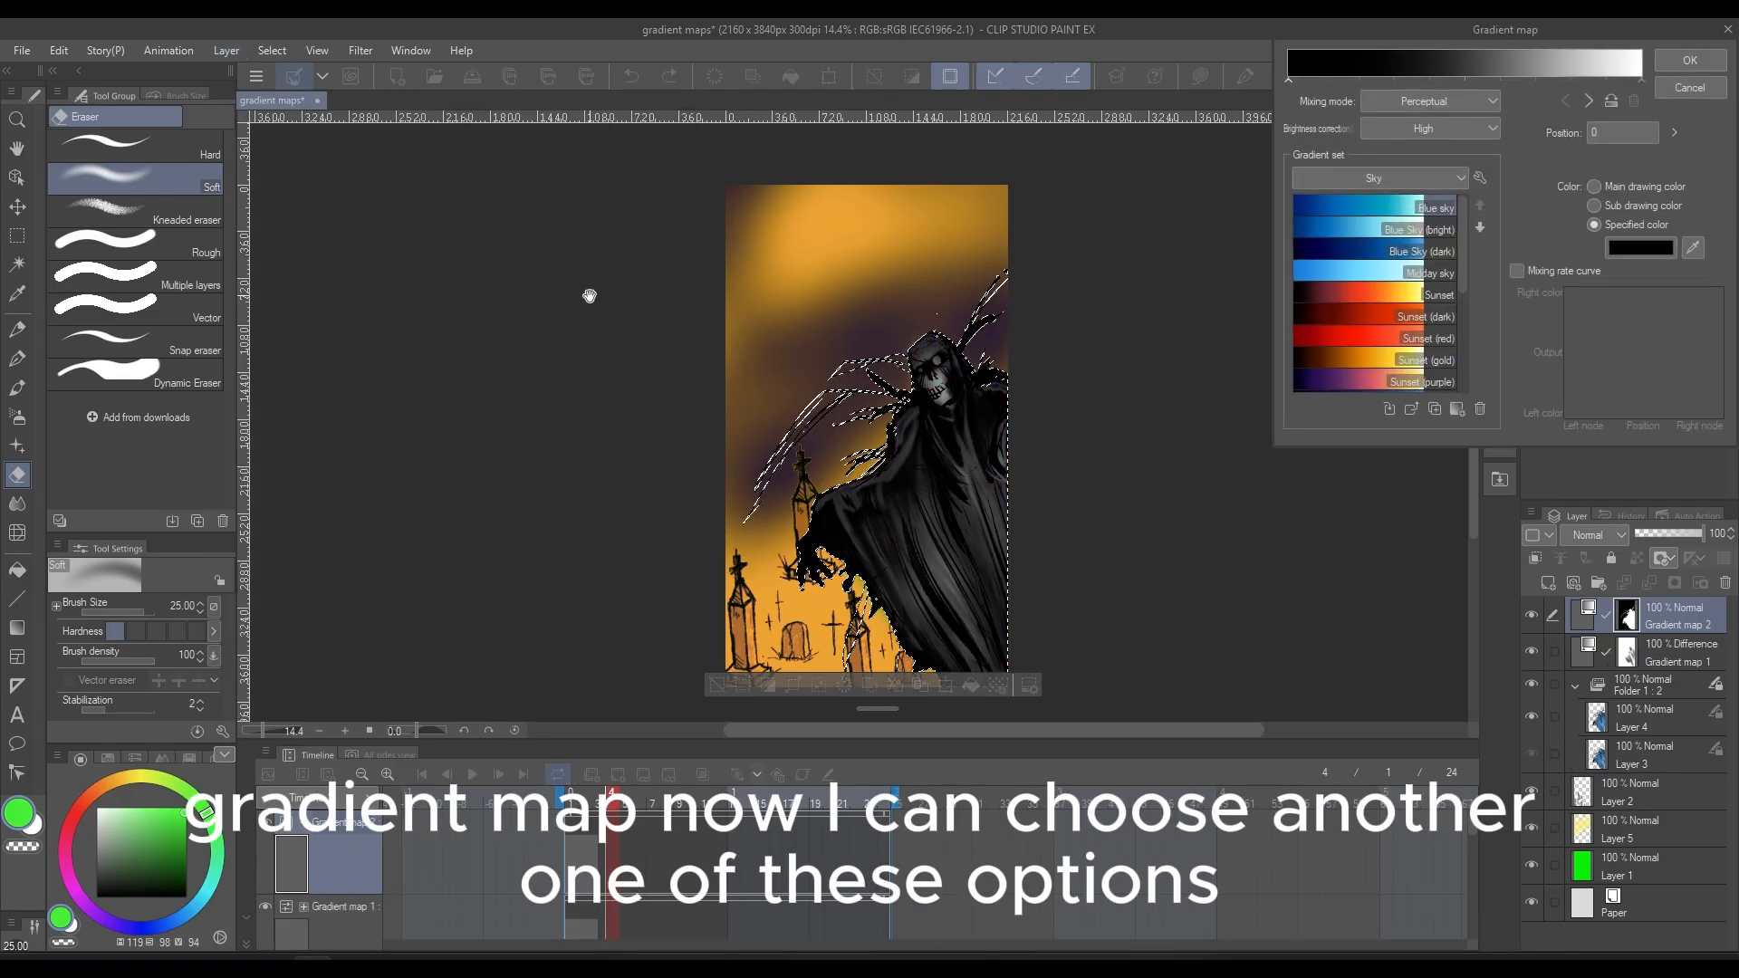
Try the Midday sky, Blue Sky (dark), Sunset (red), Sunset (gold), Night Sky (bright) and Night Sky (purple) gradients on the ghost
left_click(1369, 284)
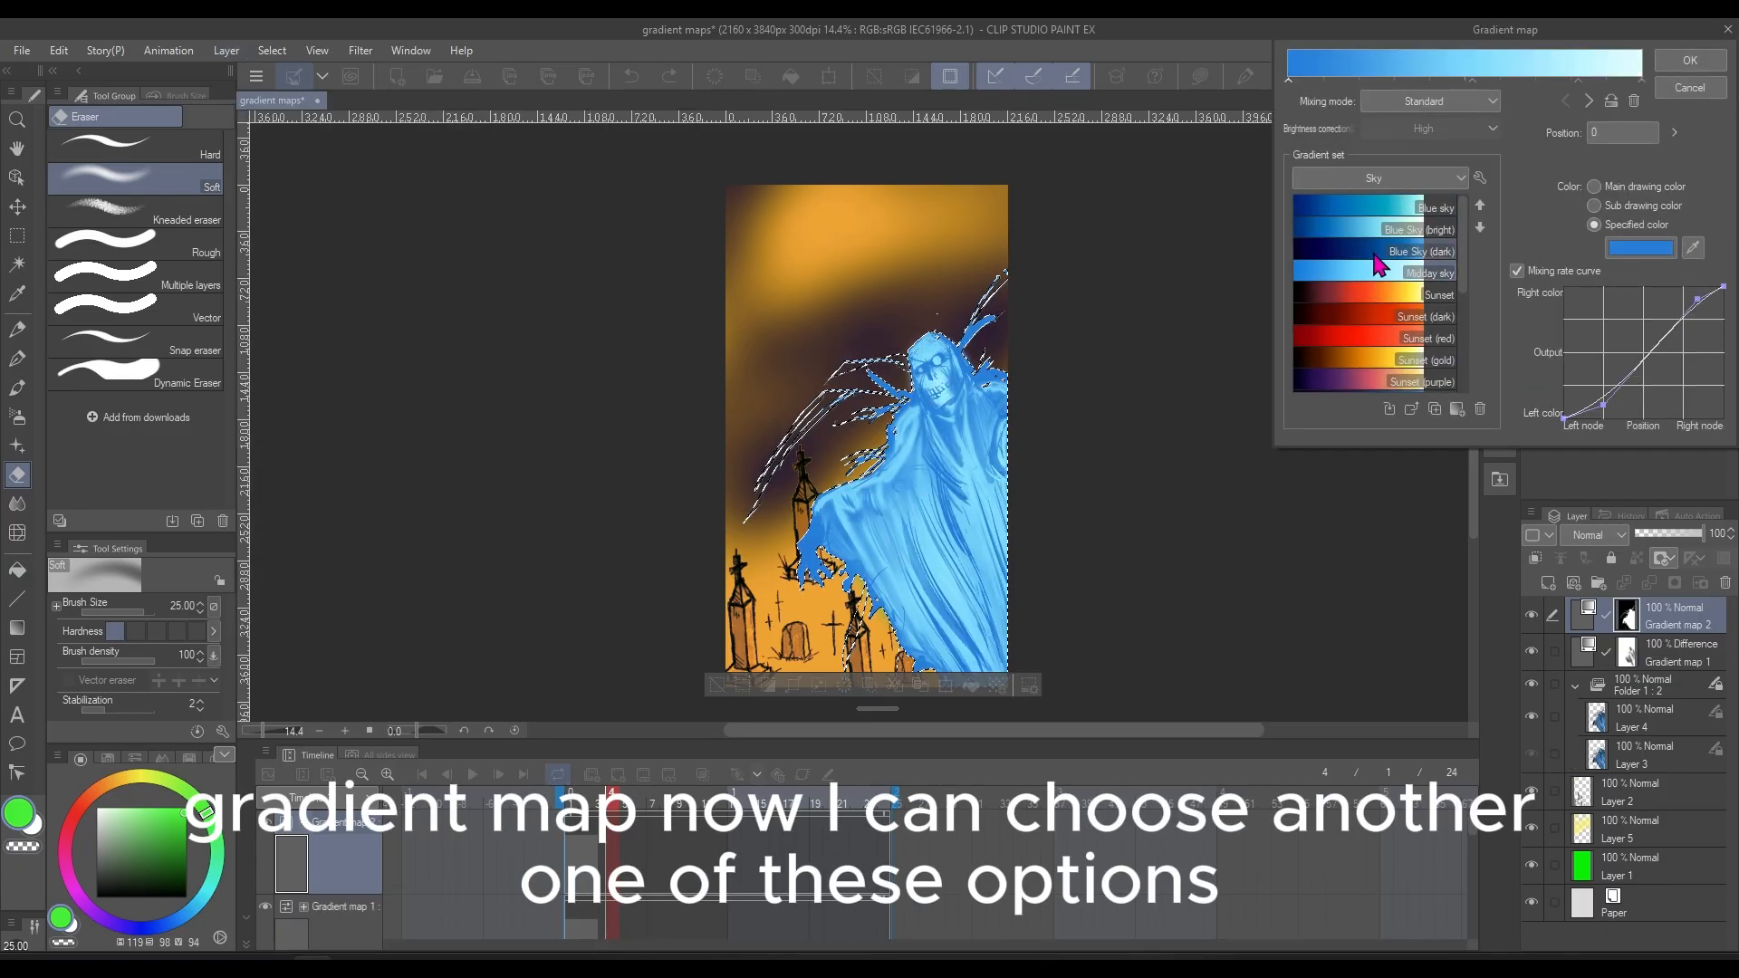
left_click(1370, 252)
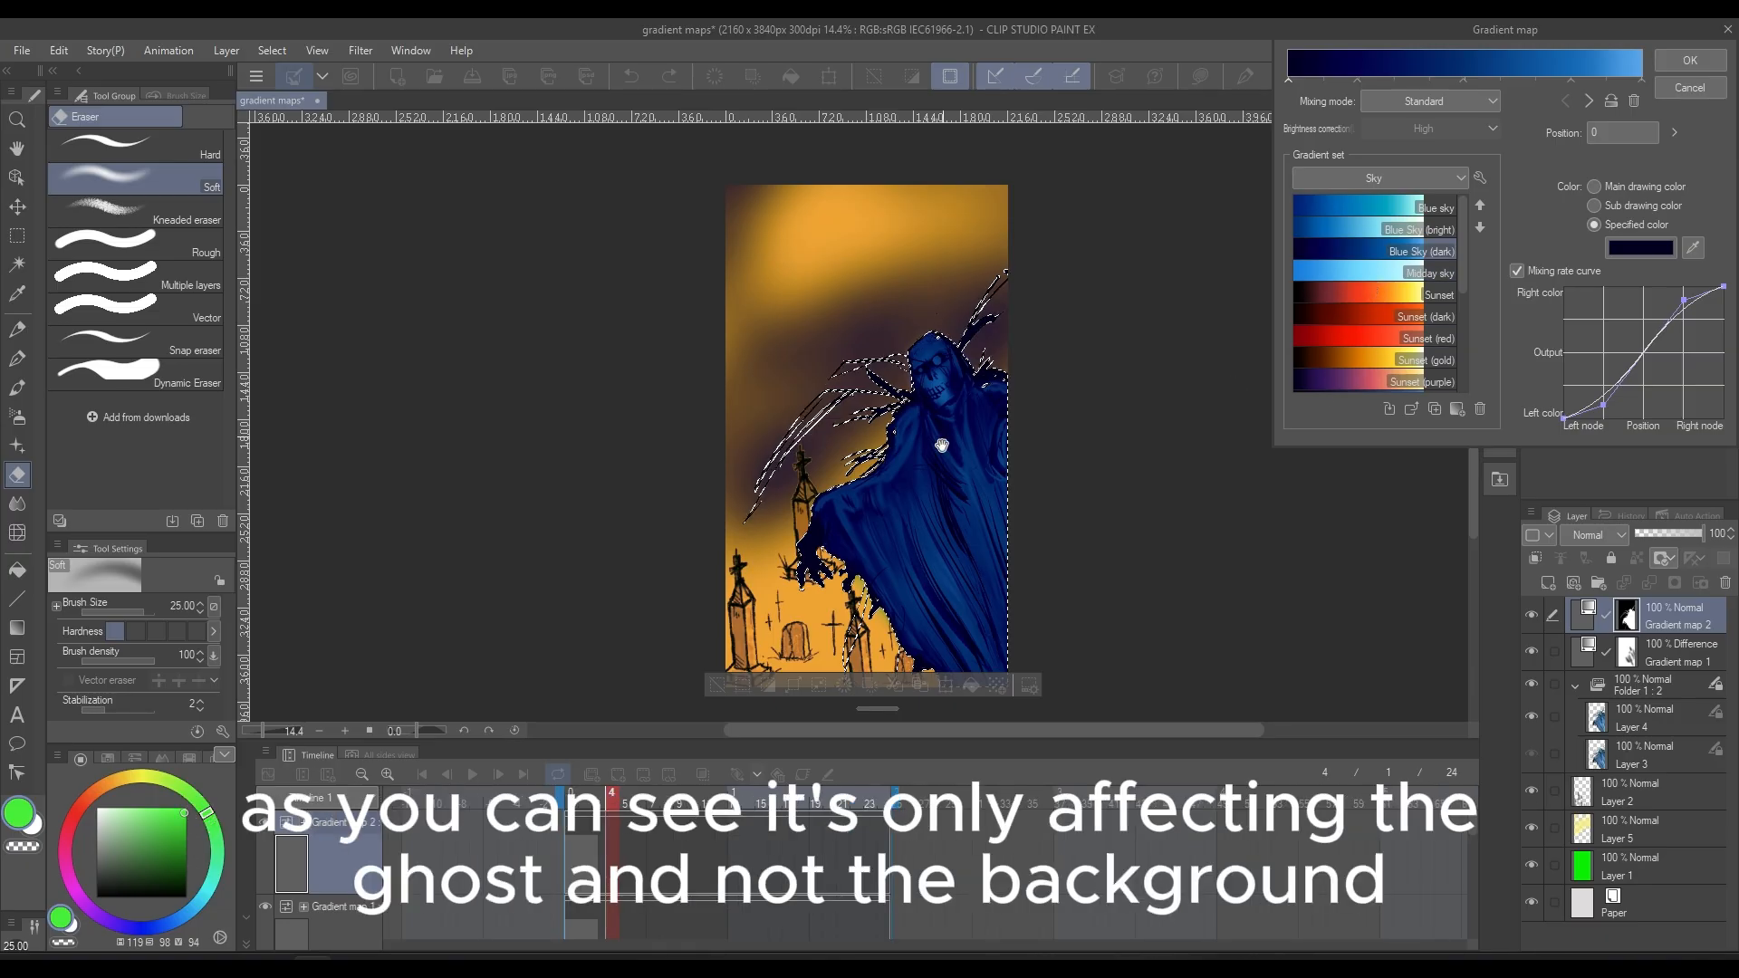
left_click(1358, 342)
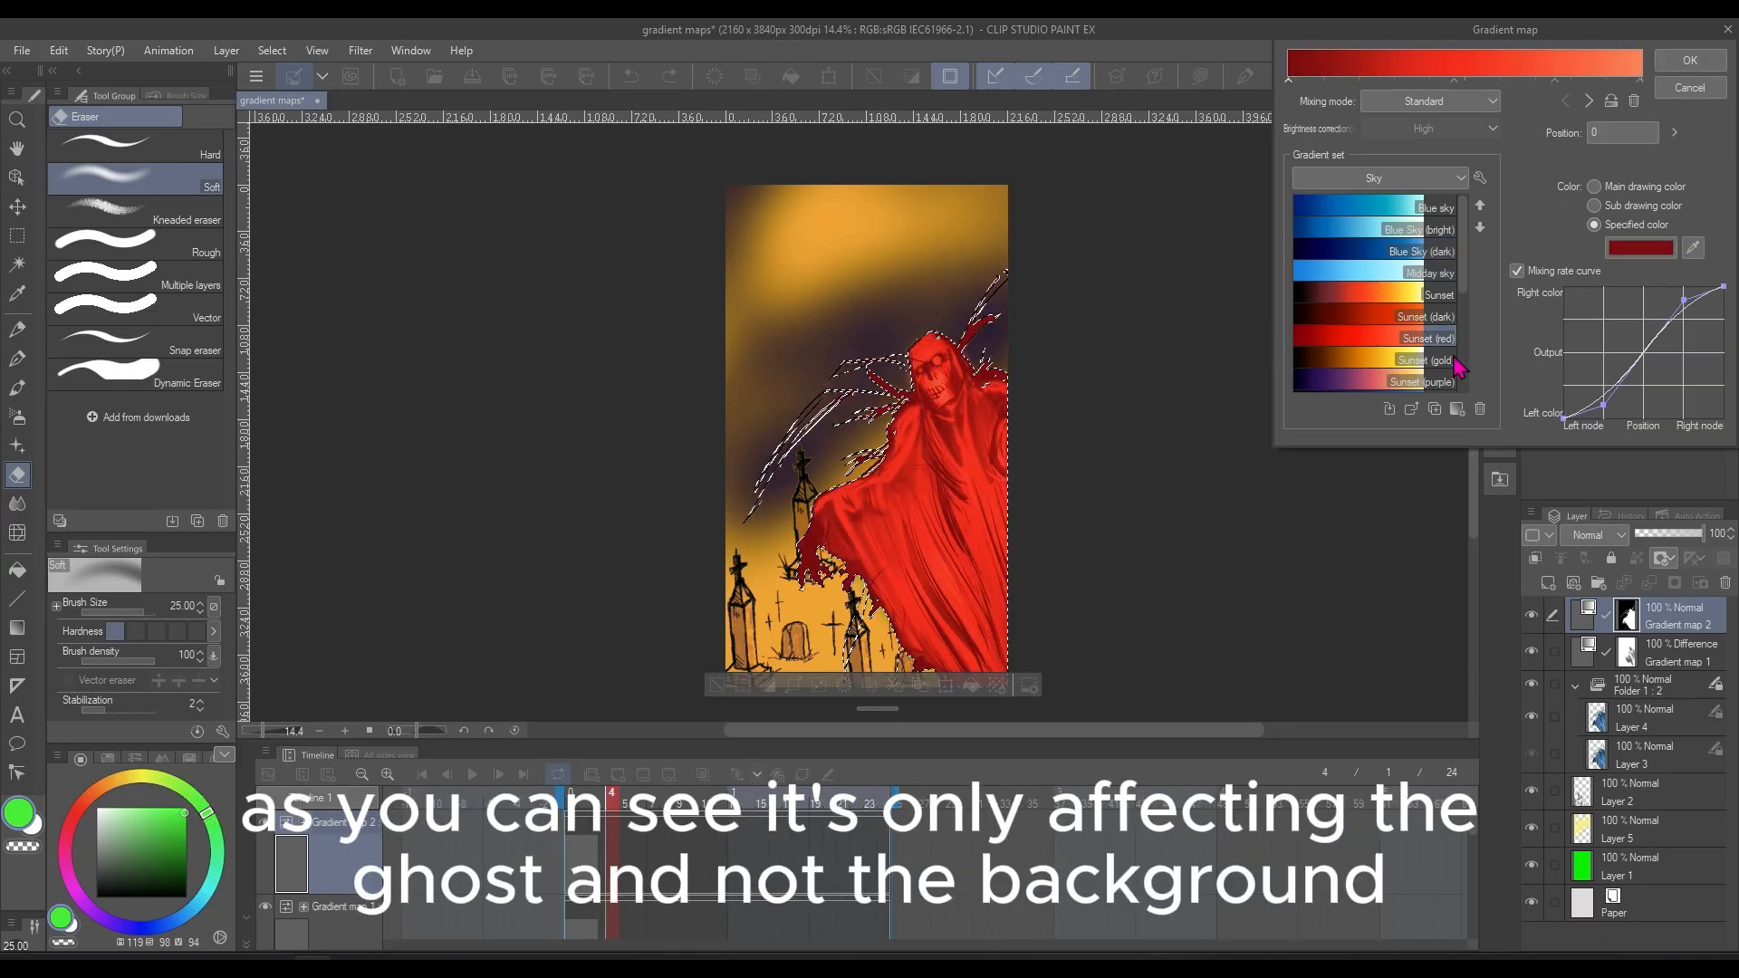
left_click(1361, 366)
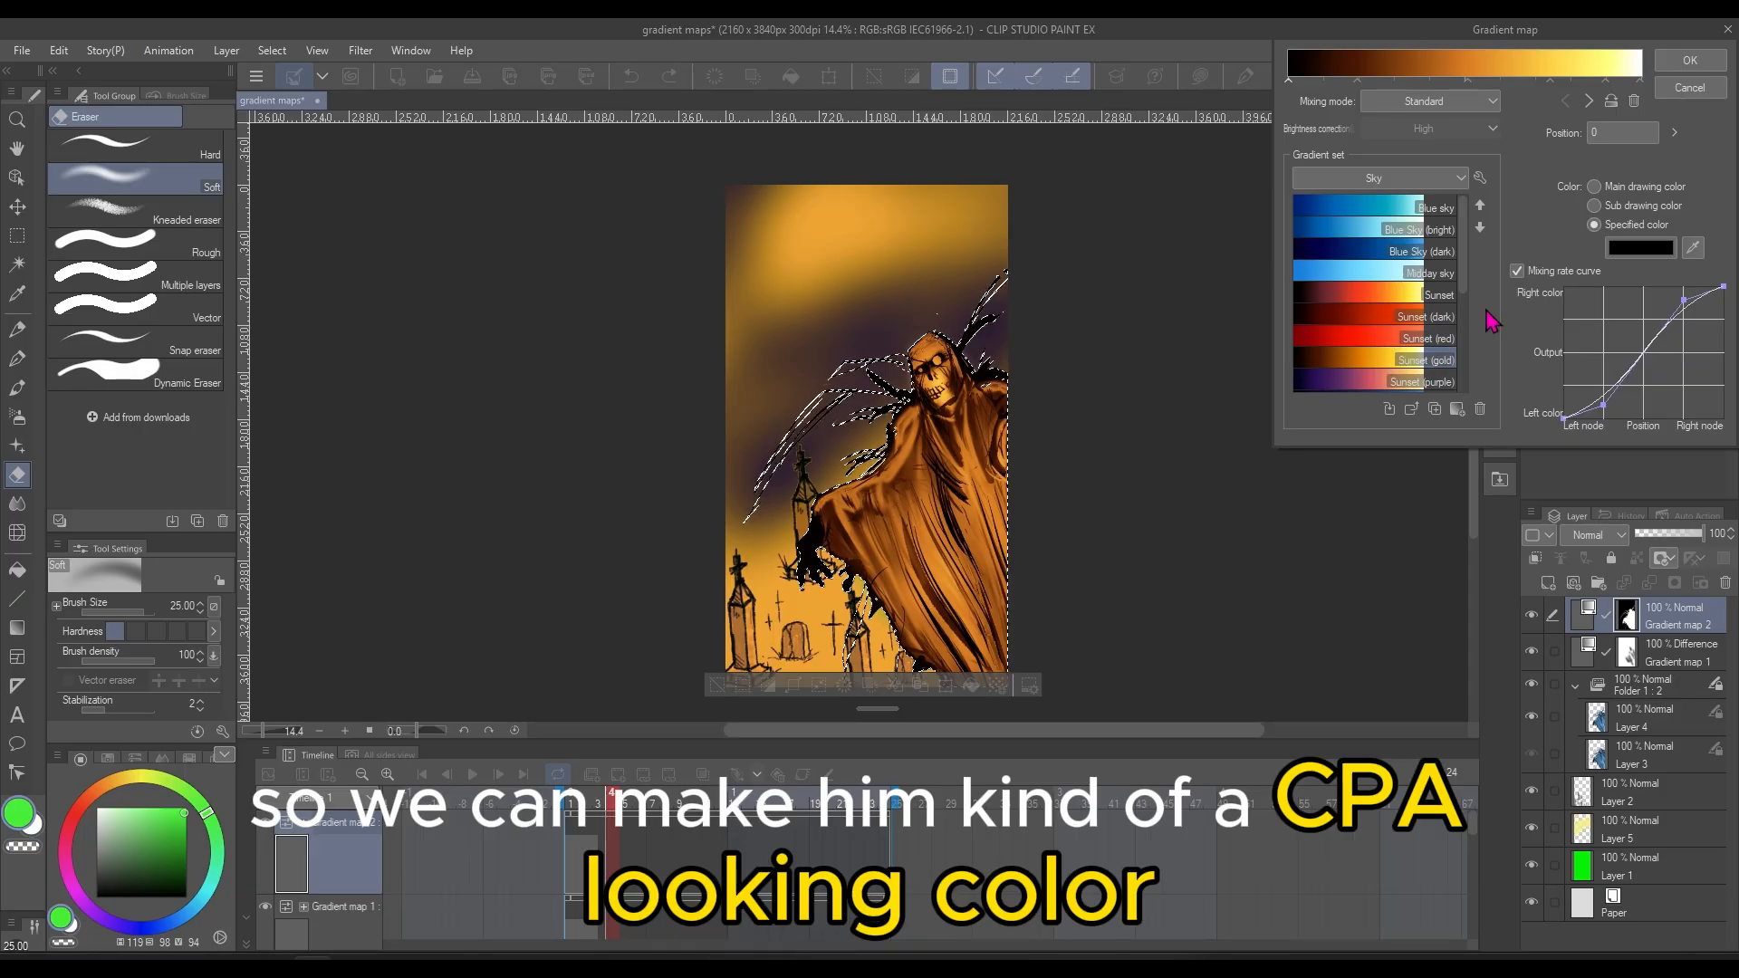
scroll(1458, 317, "down", 3)
scroll(1460, 335, "down", 2)
left_click(1390, 299)
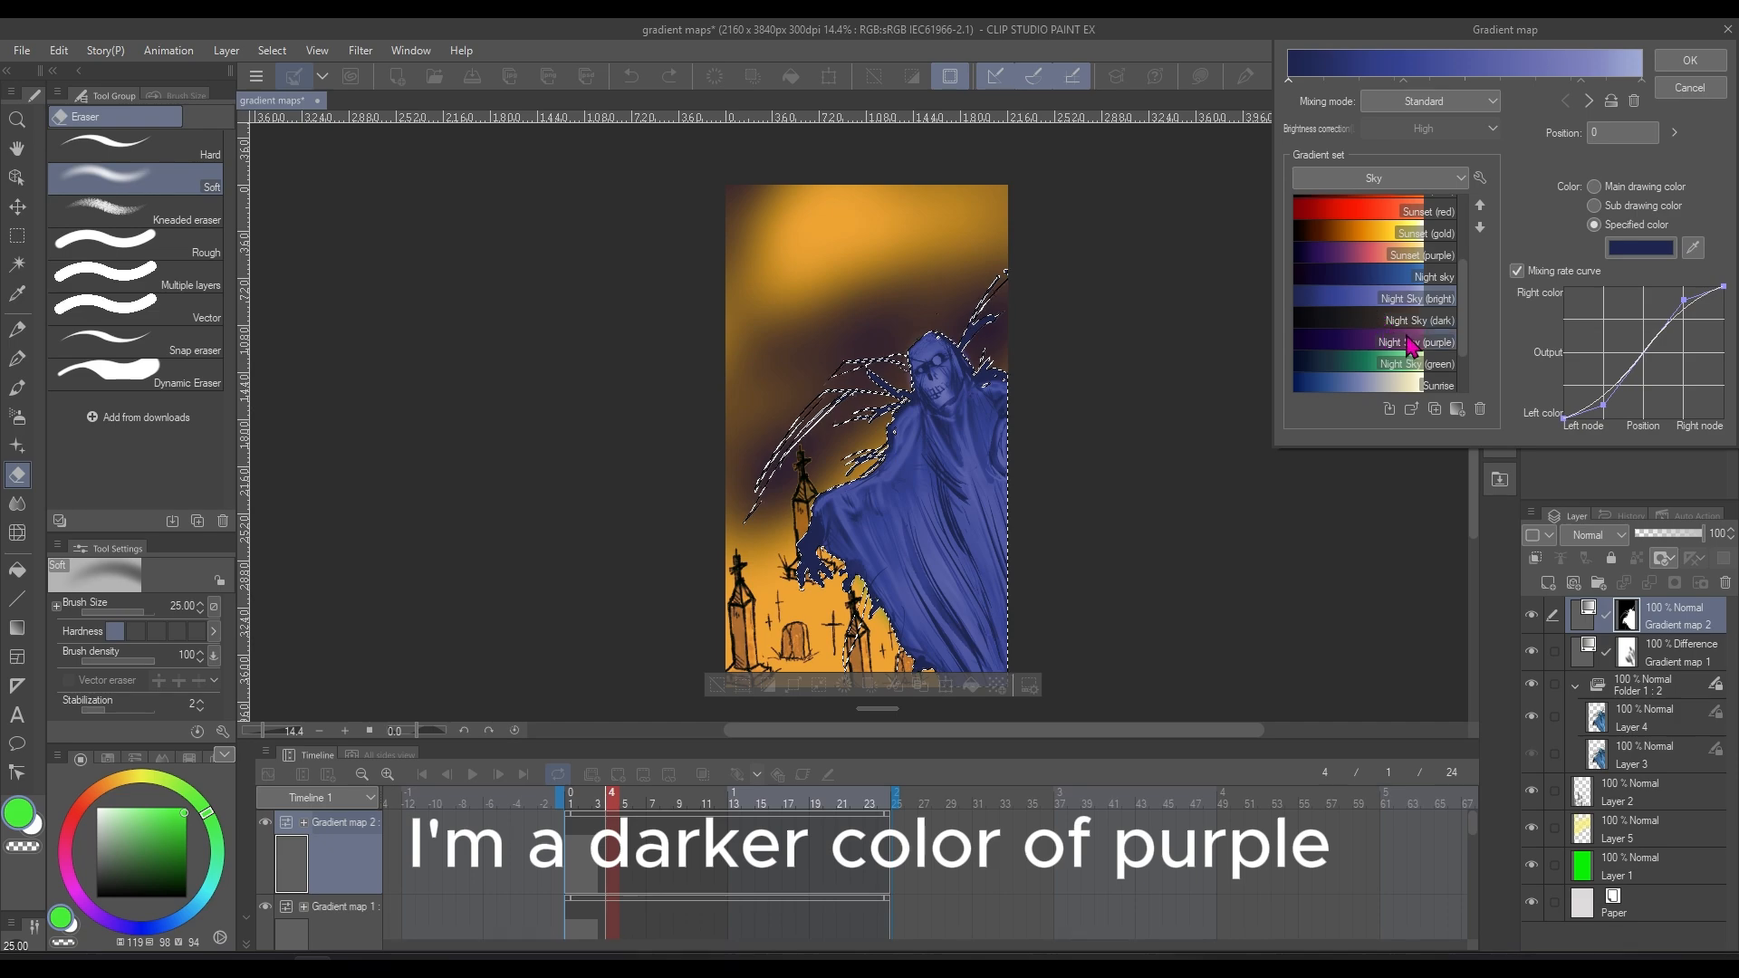
left_click(1376, 348)
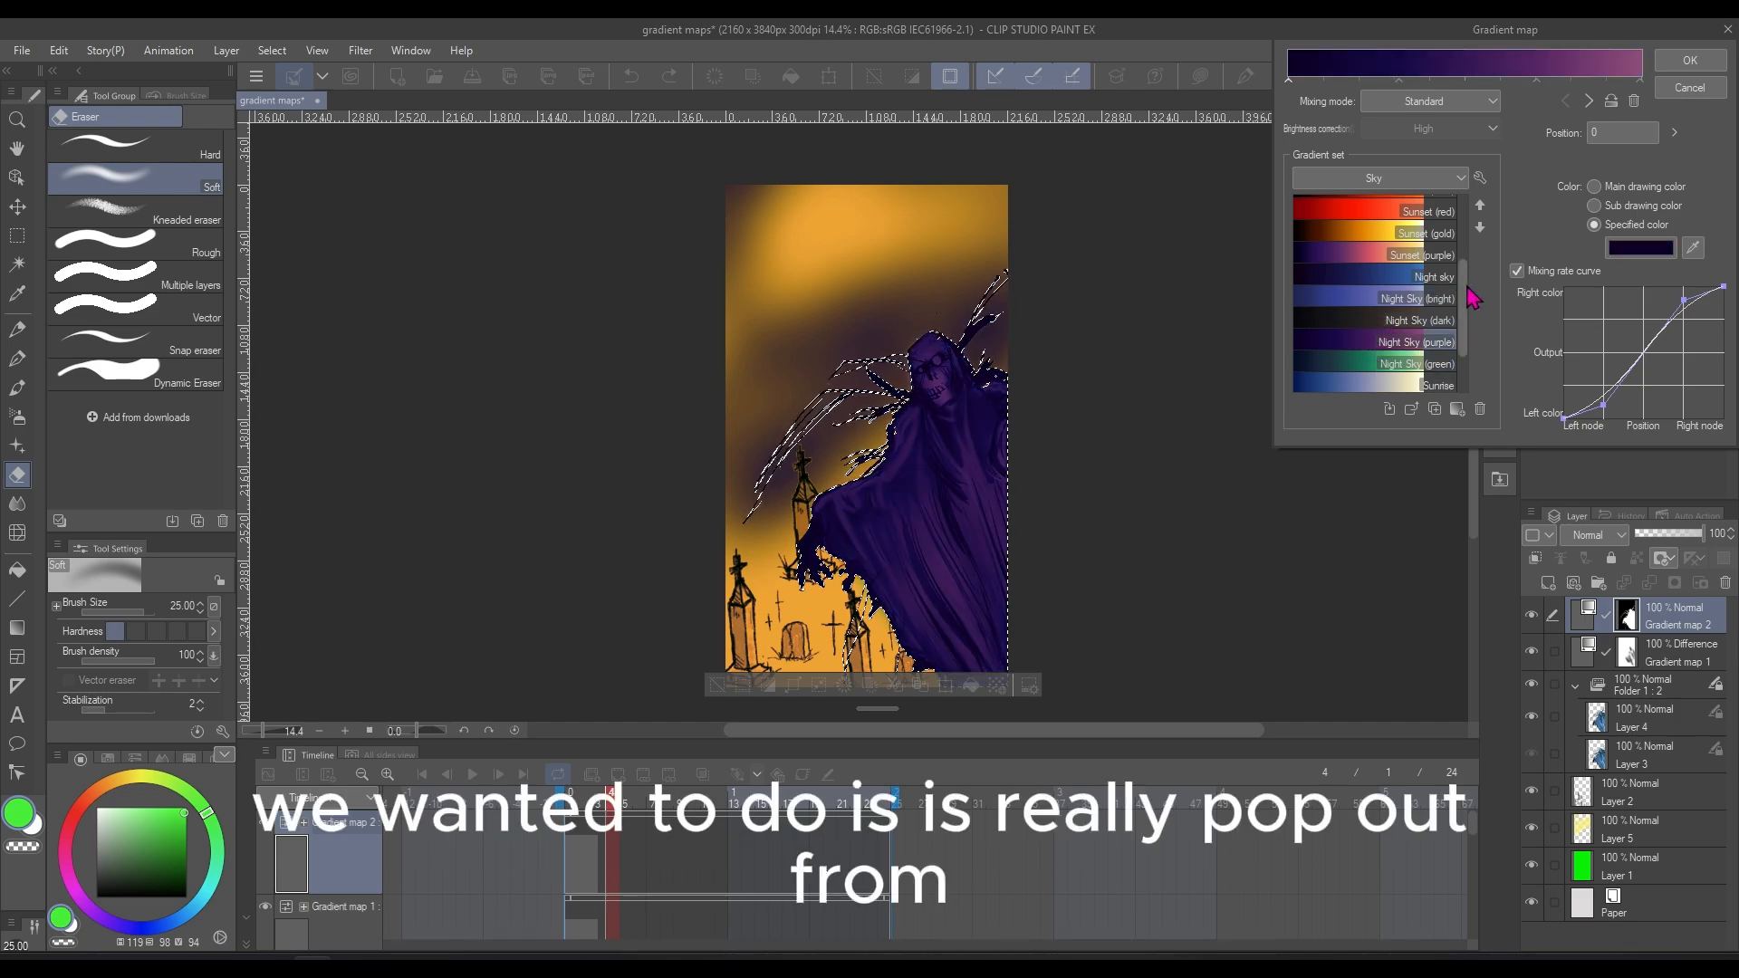
Compare the Blue Sky (bright), Blue Sky (dark) and Sunset gradients on the ghost
left_click_drag(1467, 297, 1466, 231)
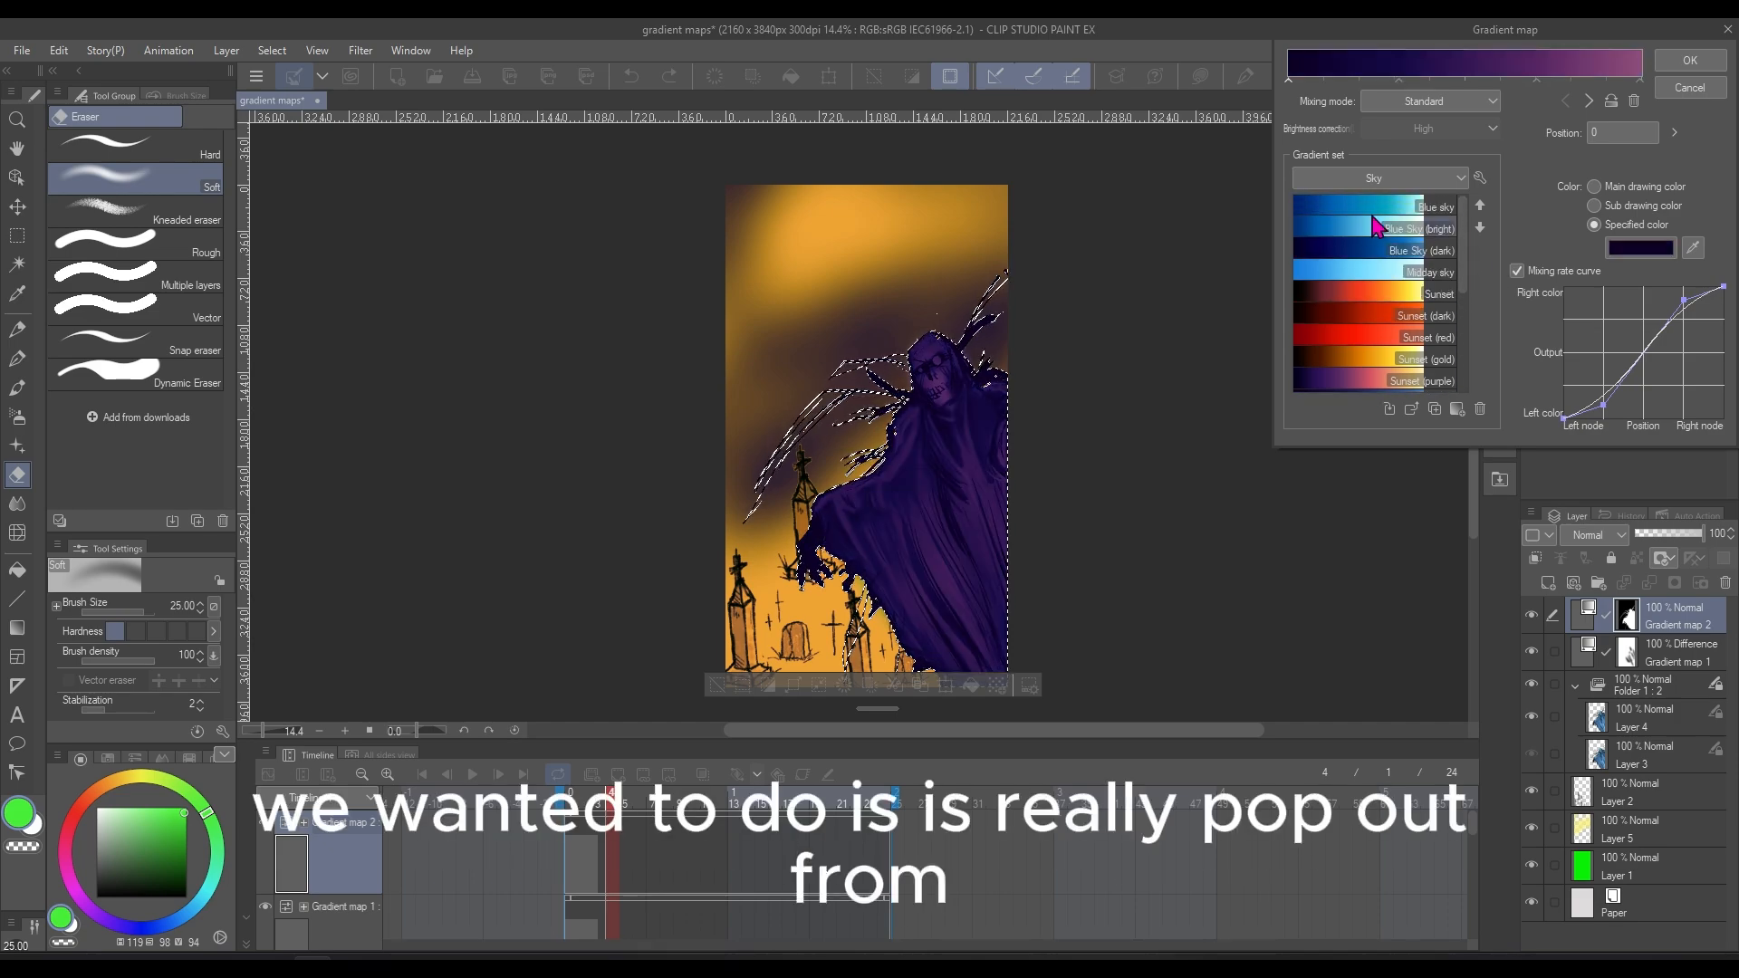
left_click(1368, 217)
left_click(1363, 237)
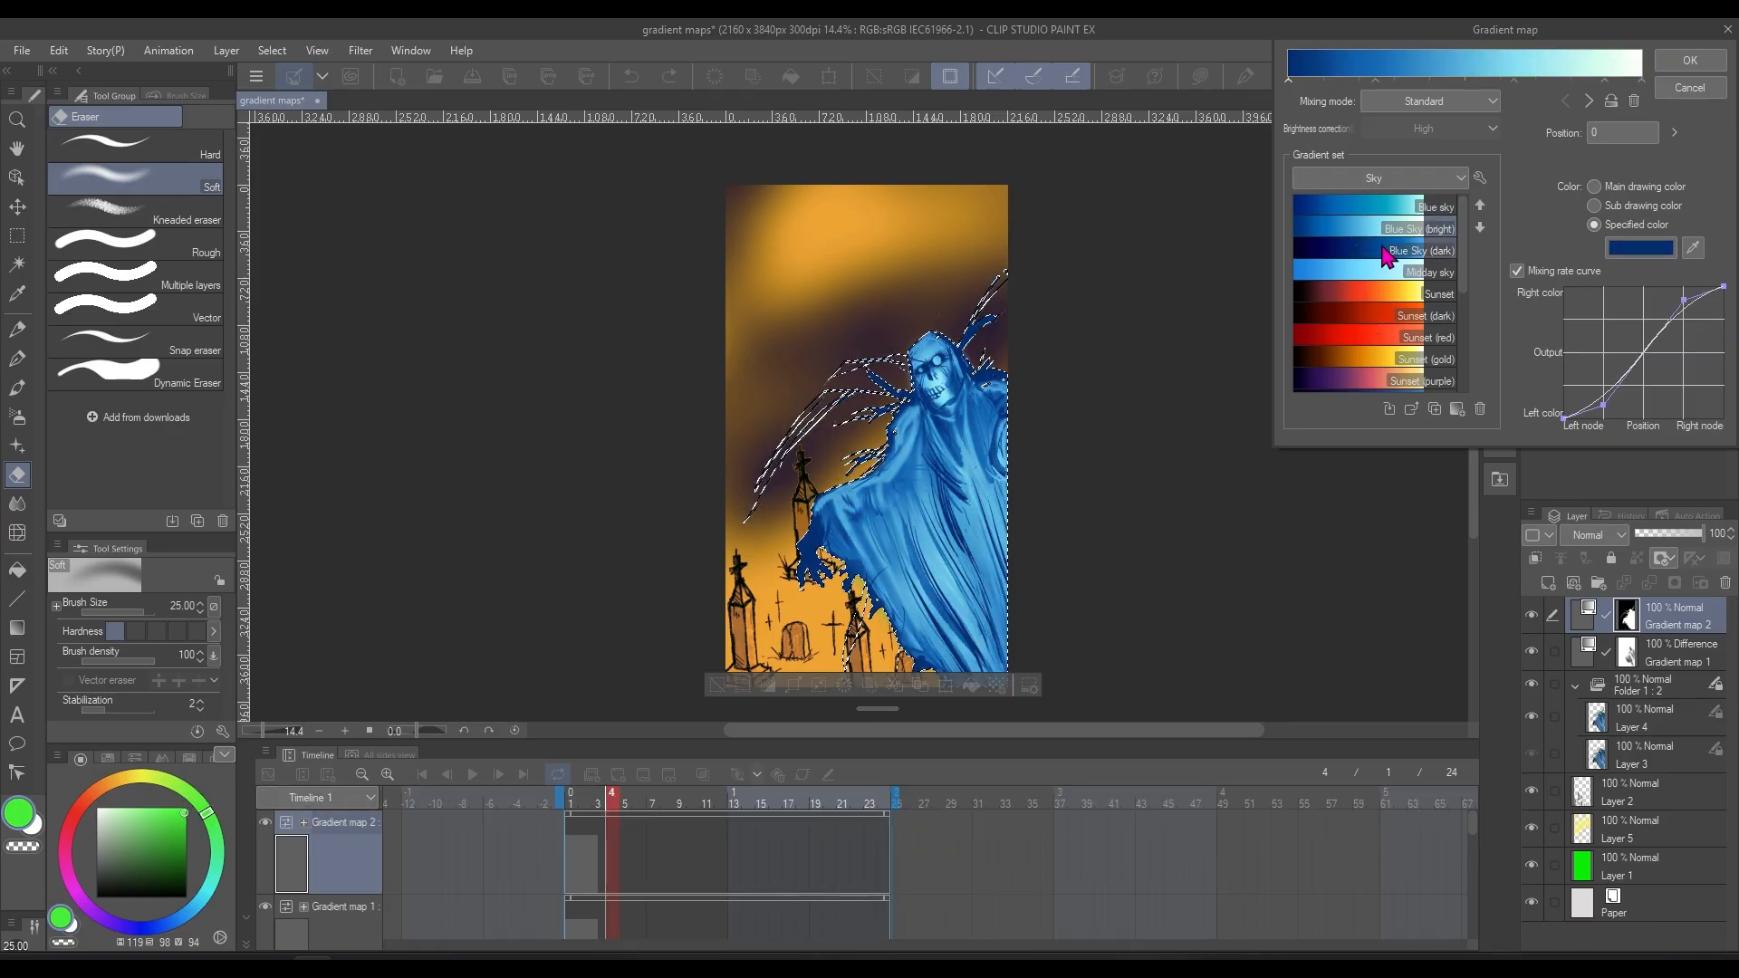
left_click(1377, 256)
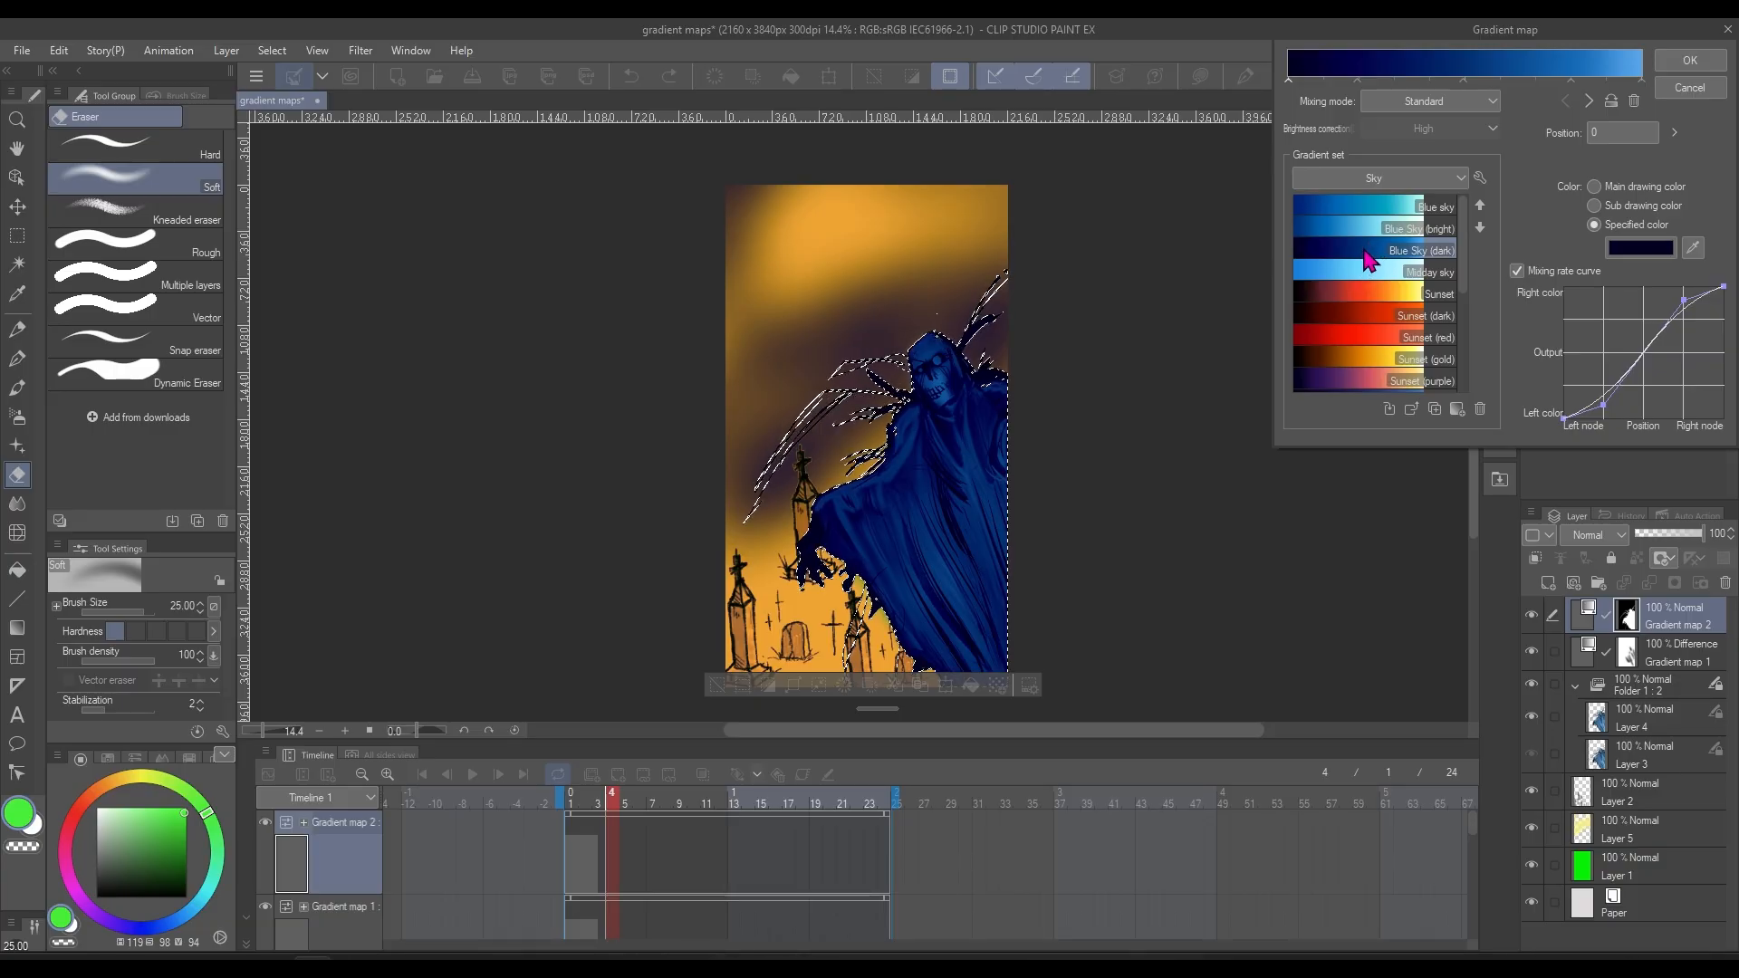
left_click(1368, 237)
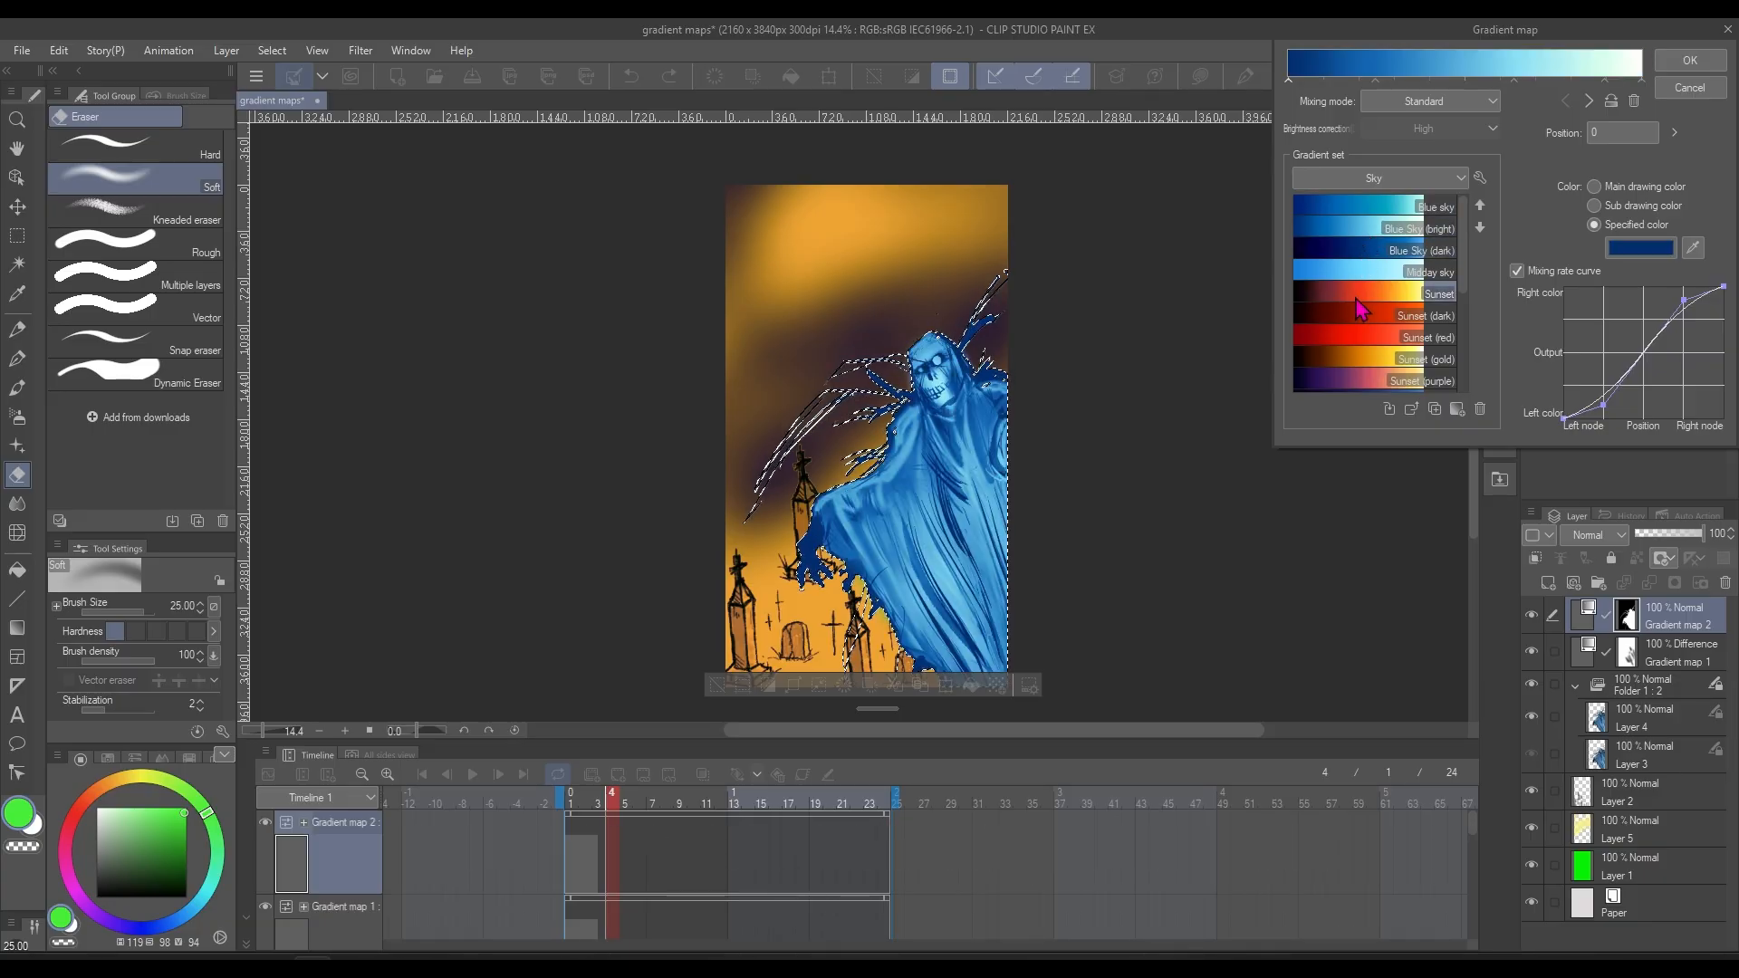
left_click(1447, 297)
Apply the Night Sky (bright) gradient to the ghost's gradient map and clear the selection
left_click_drag(1463, 257, 1461, 301)
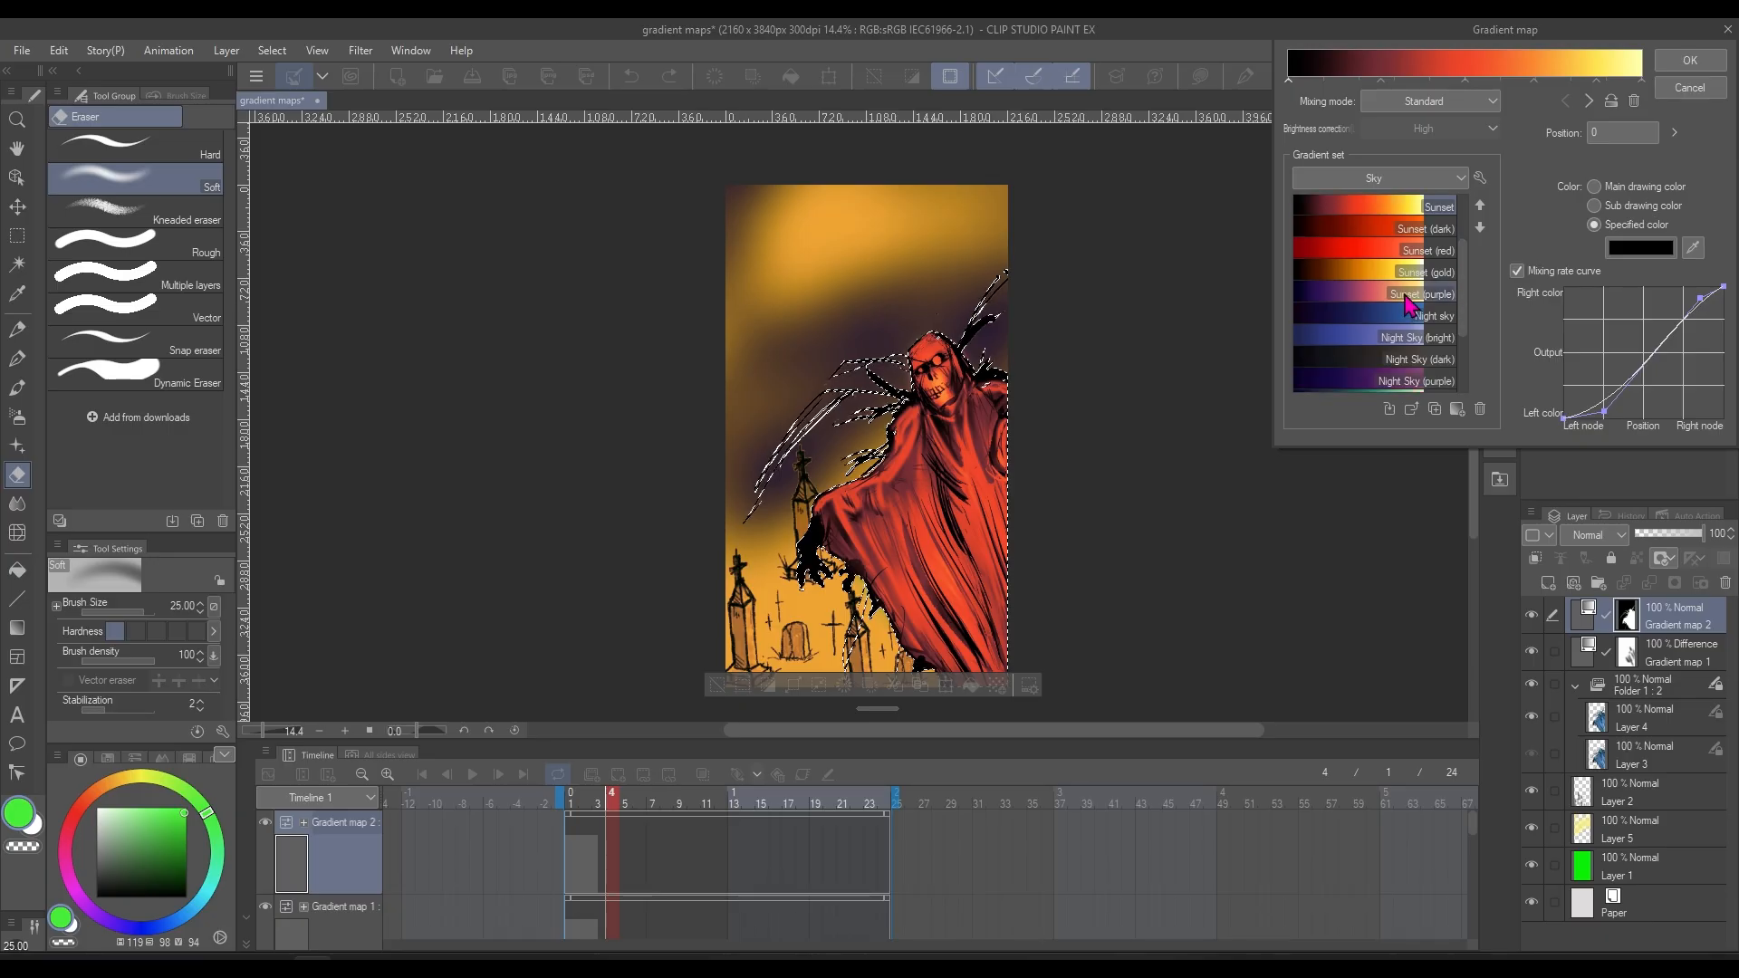
left_click(1395, 325)
left_click(1392, 341)
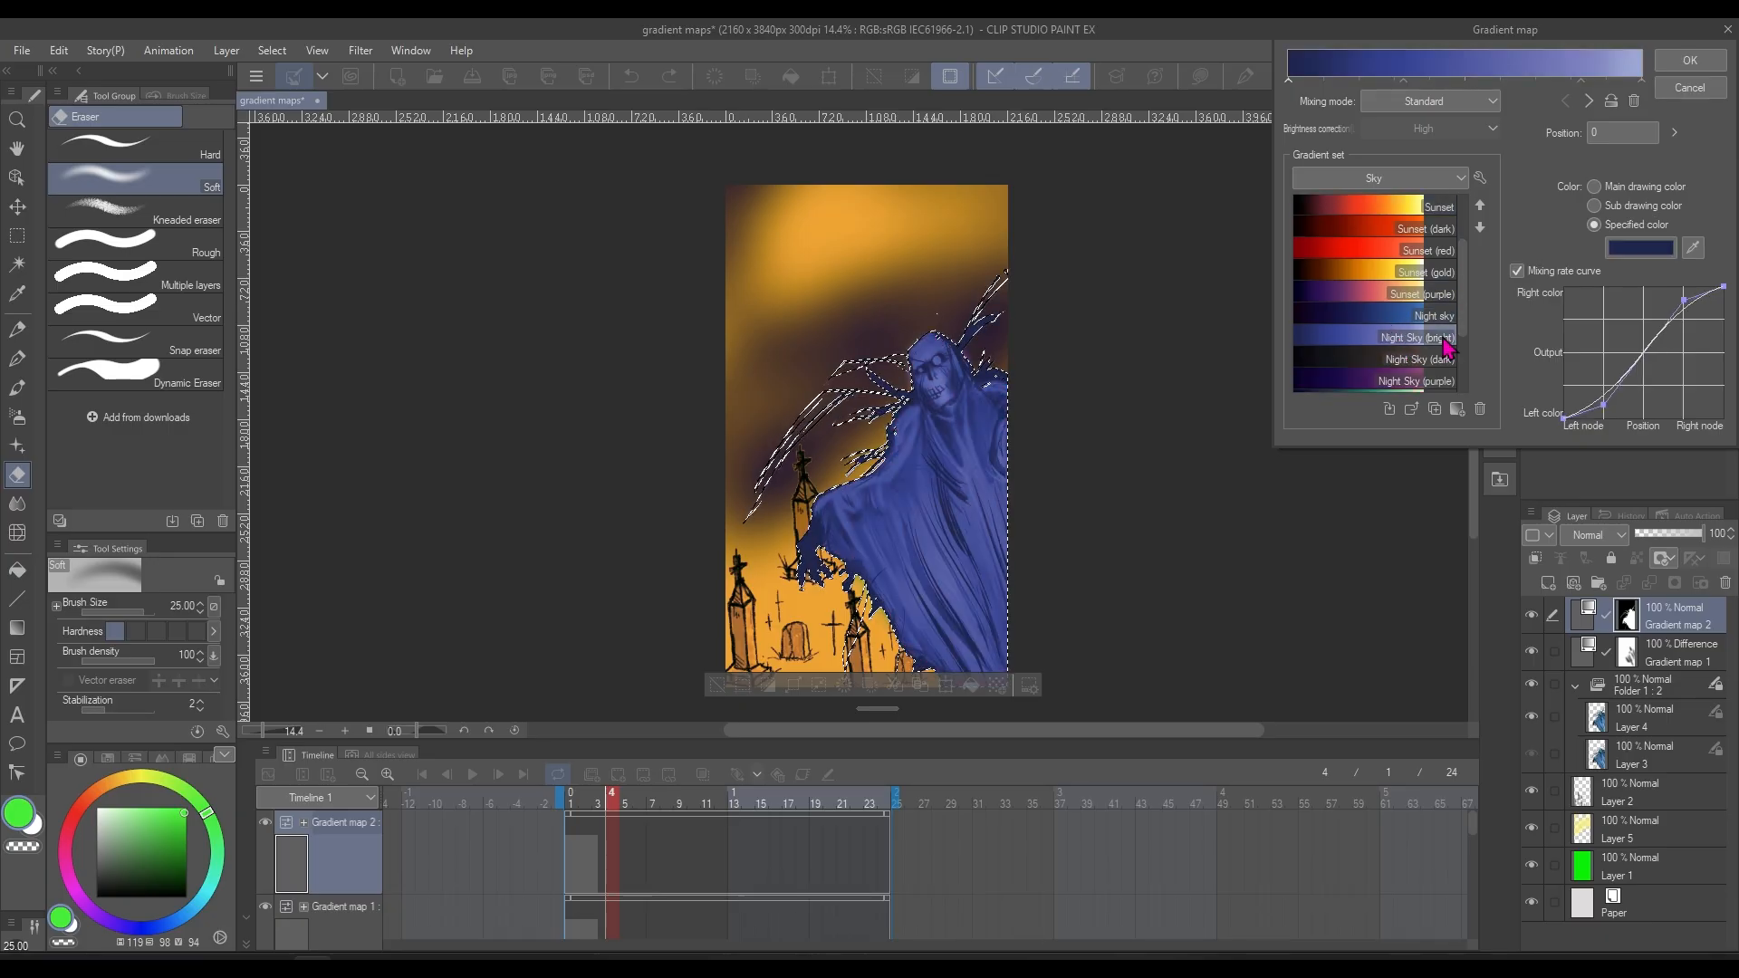
left_click_drag(1462, 285, 1460, 308)
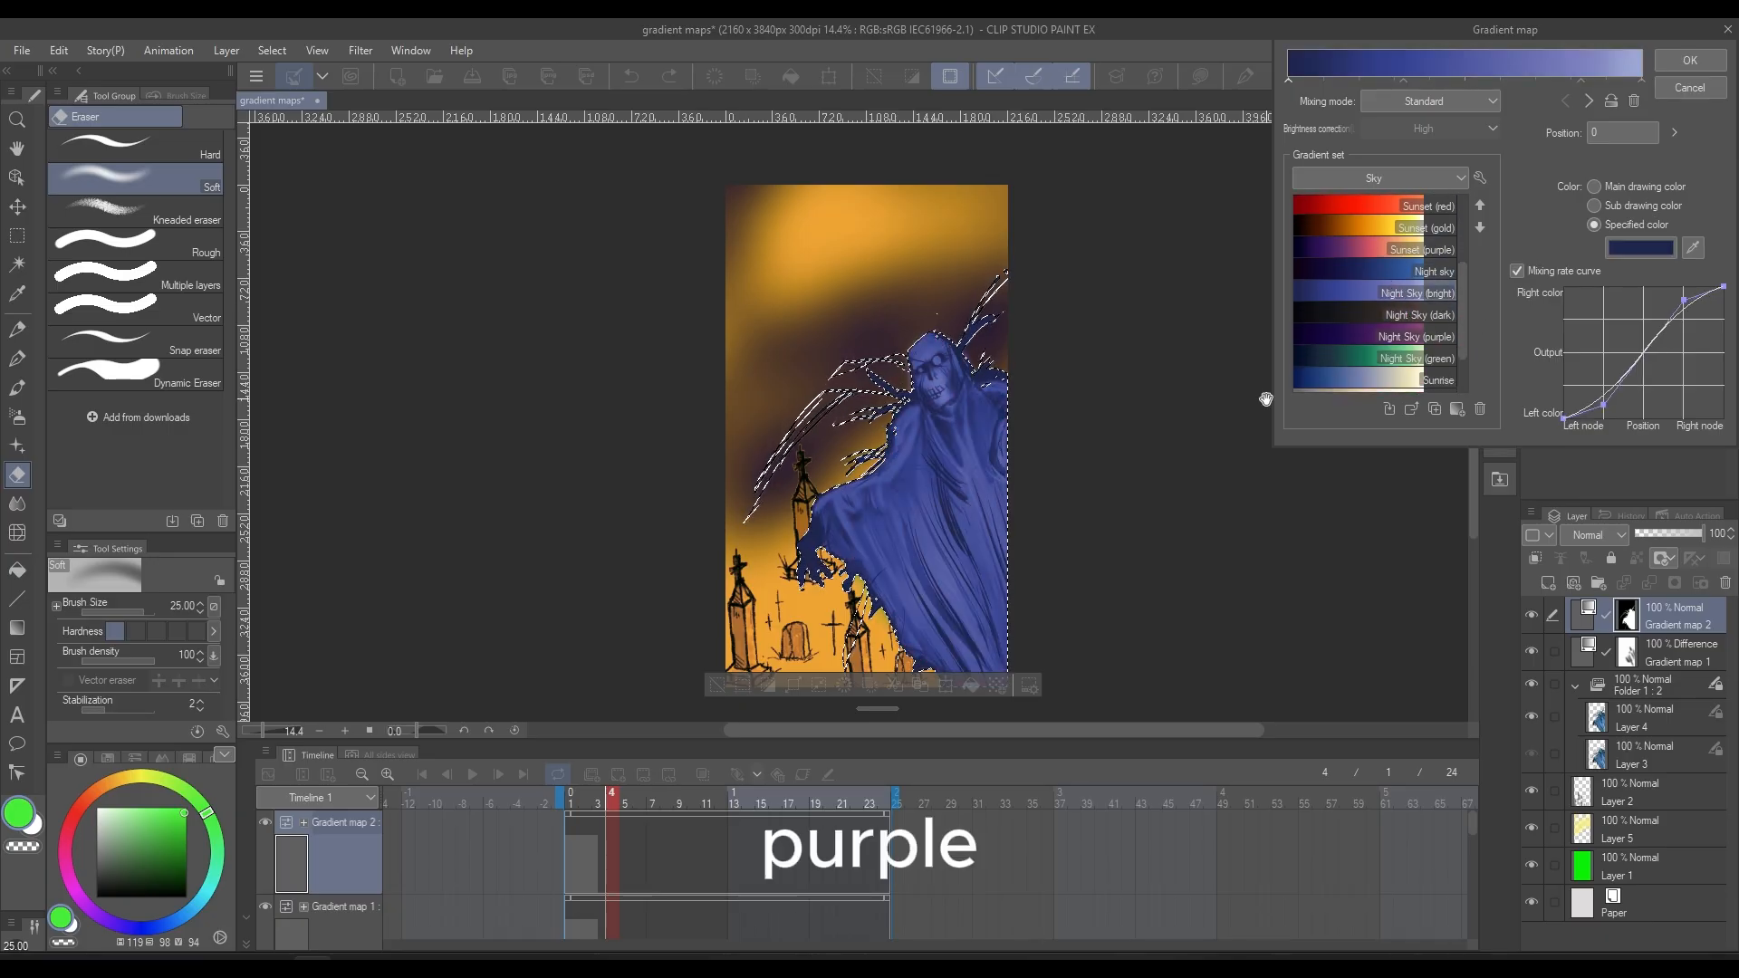
left_click(1690, 60)
key("ctrl+d")
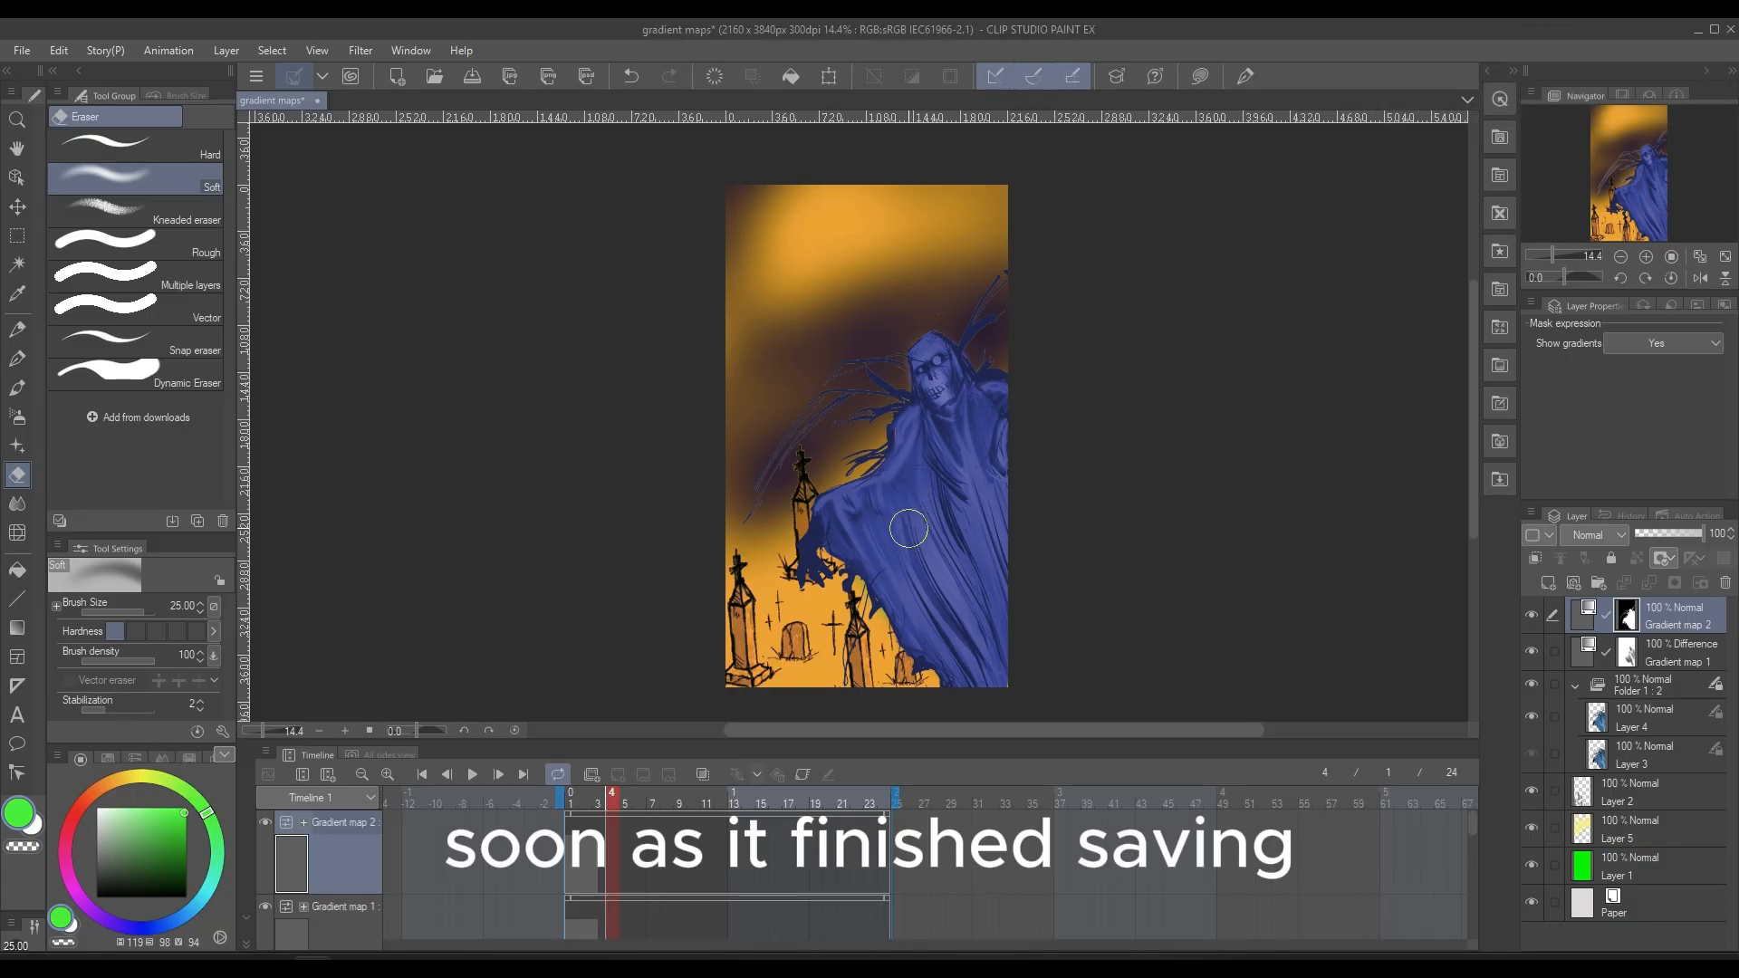
Erase areas of the Gradient map 2 mask over the ghost's robe and face, and clip that layer to the layer below
mouse_move(908, 575)
left_mouse_down()
mouse_move(924, 471)
mouse_move(950, 532)
mouse_move(933, 438)
mouse_move(933, 520)
mouse_move(899, 469)
mouse_move(849, 504)
mouse_move(920, 439)
mouse_move(957, 440)
mouse_move(986, 409)
left_mouse_up()
left_click_drag(944, 563, 933, 616)
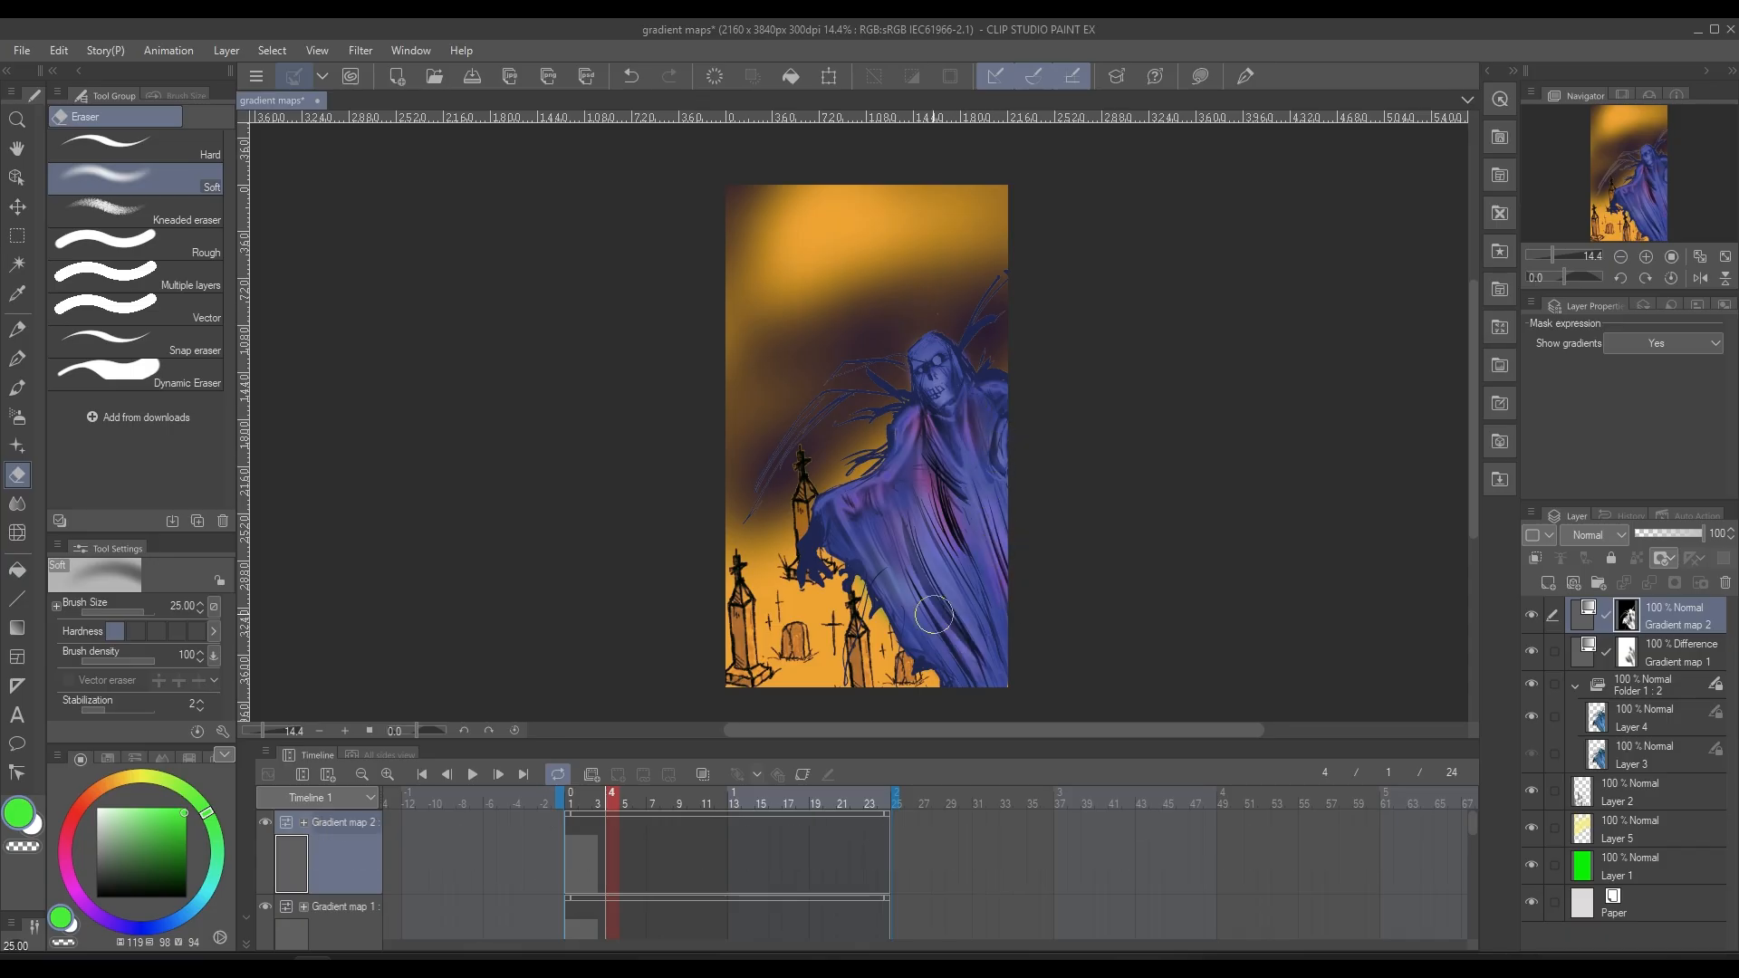
mouse_move(927, 357)
left_mouse_down()
mouse_move(943, 399)
mouse_move(936, 354)
left_mouse_up()
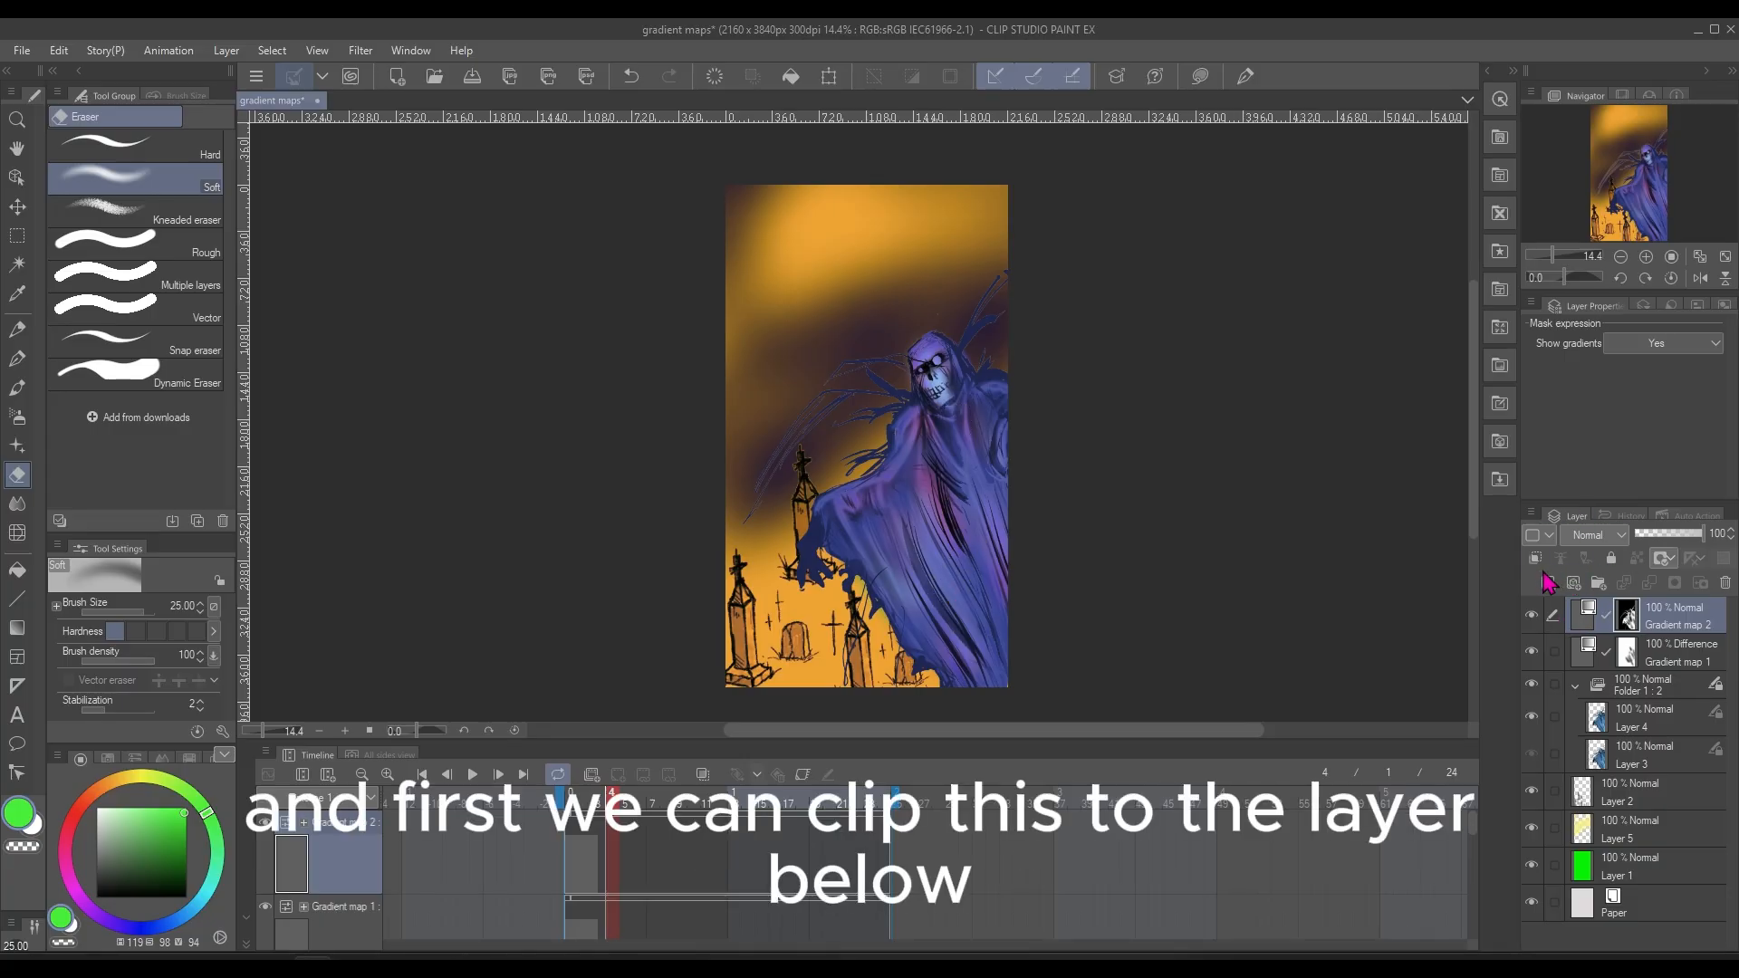
left_click(1534, 558)
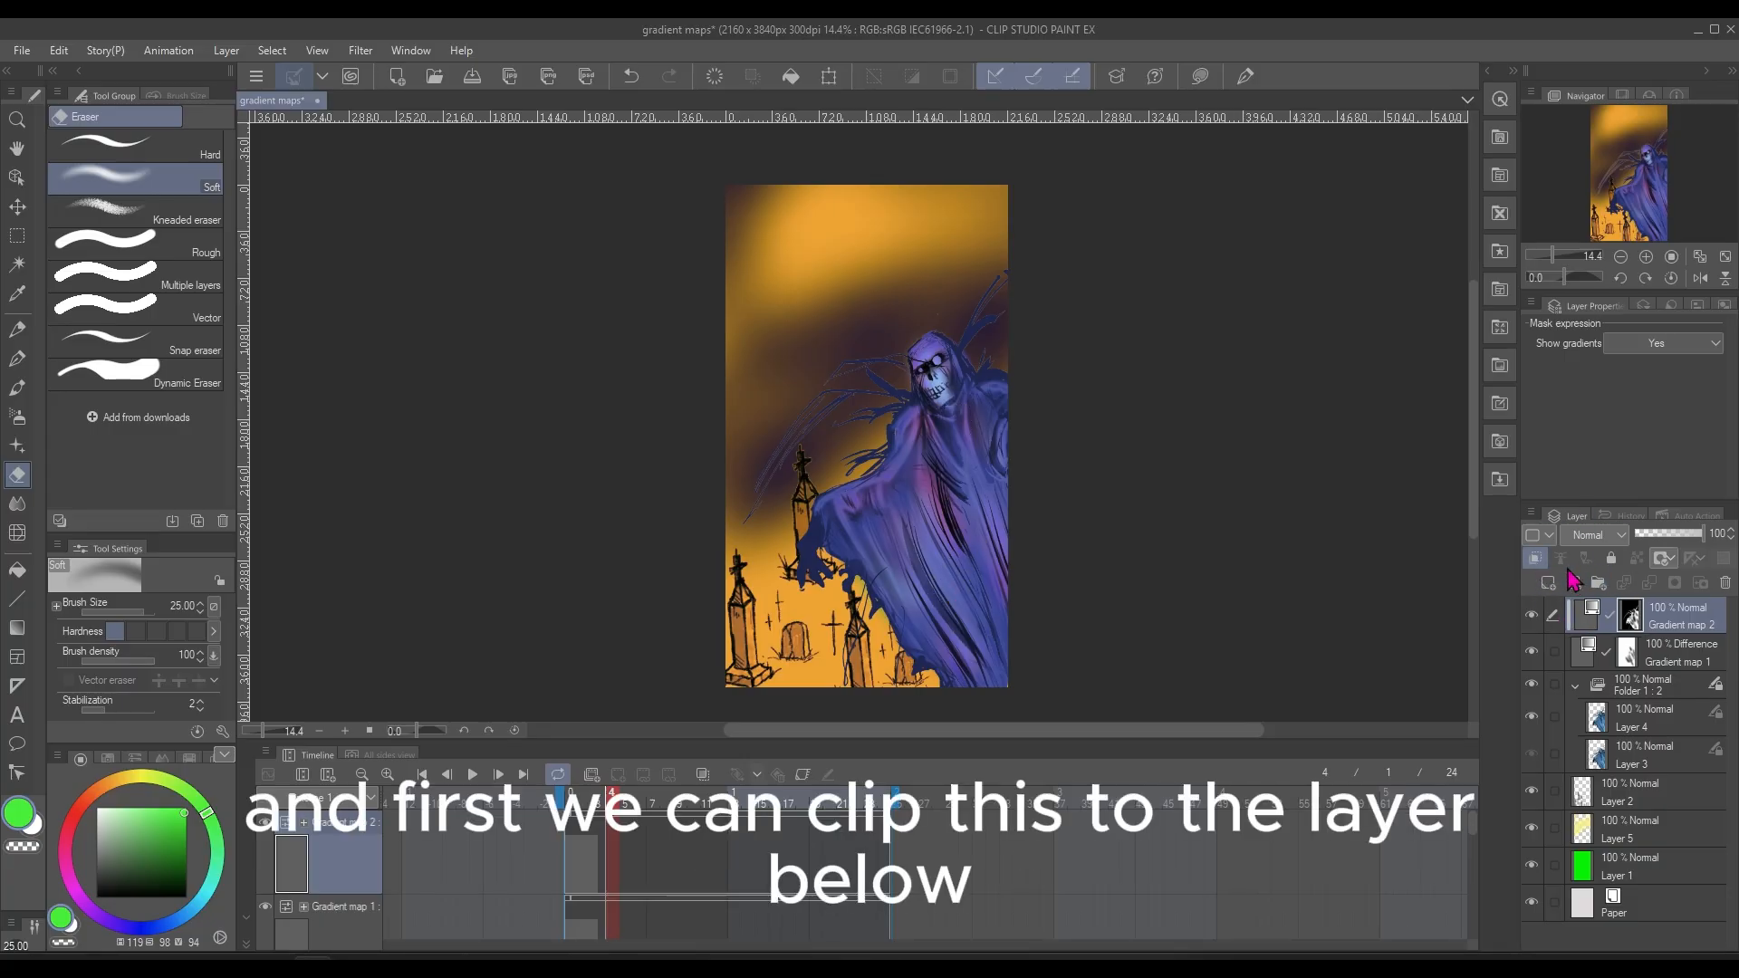
Try clipping the Gradient map 1 layer to the layer below and release the clipping again
left_click(1643, 656)
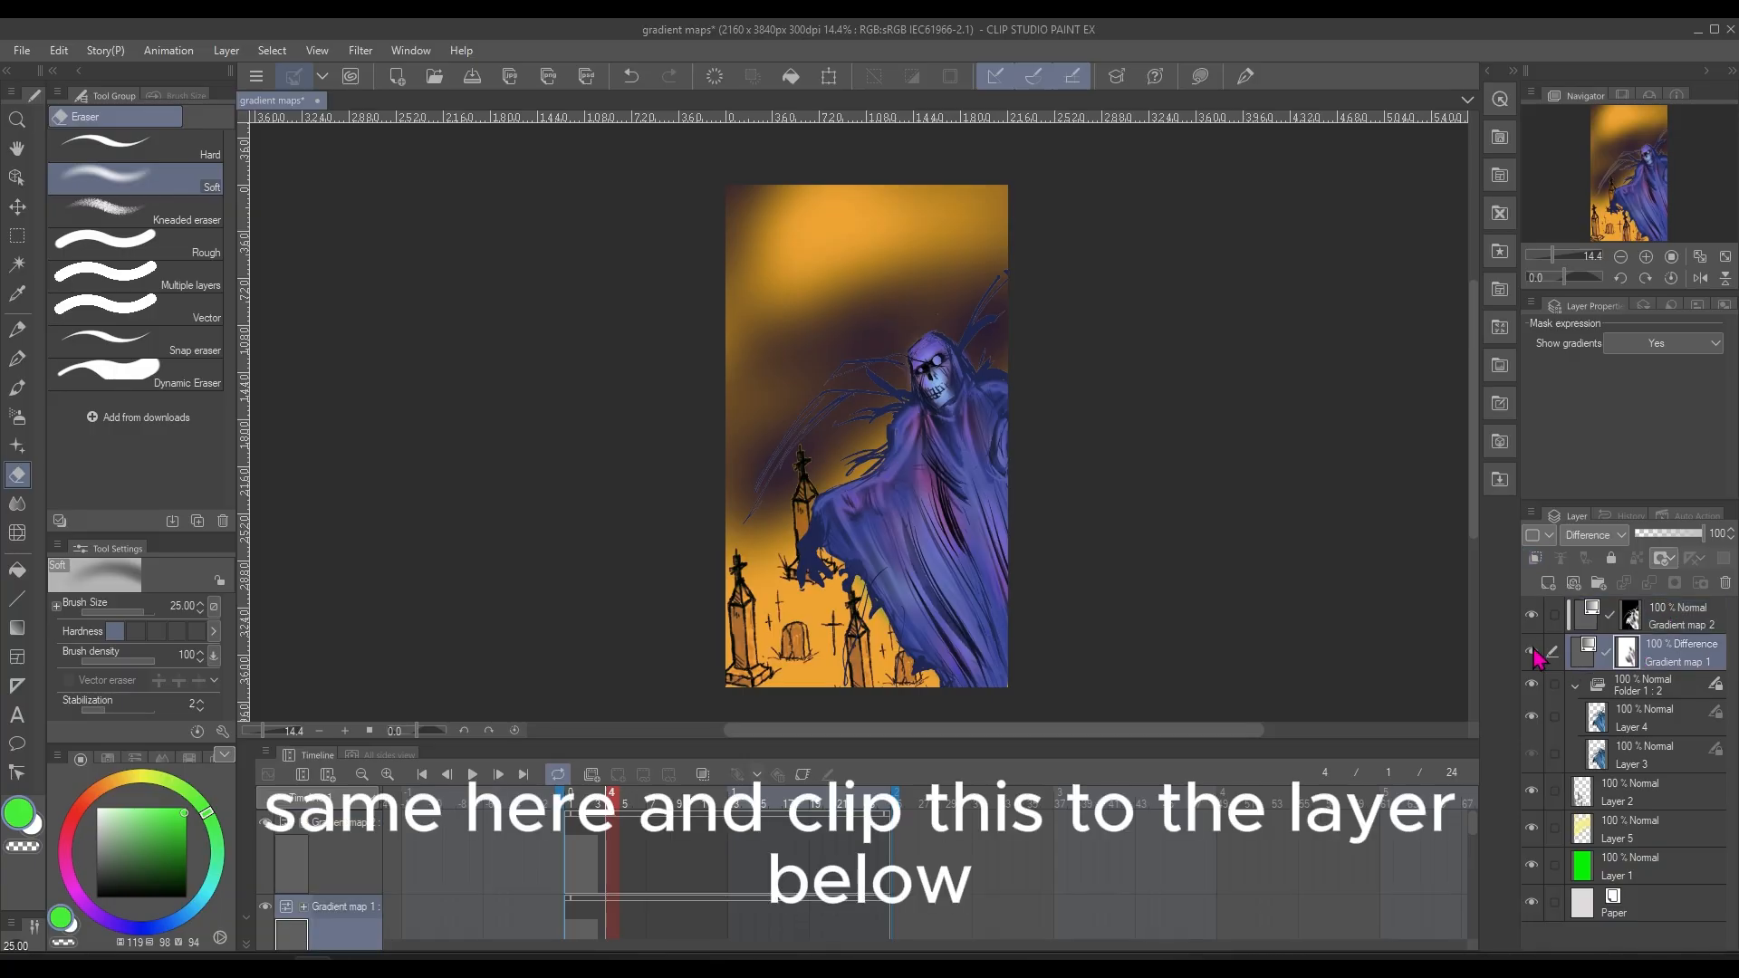
left_click(1536, 558)
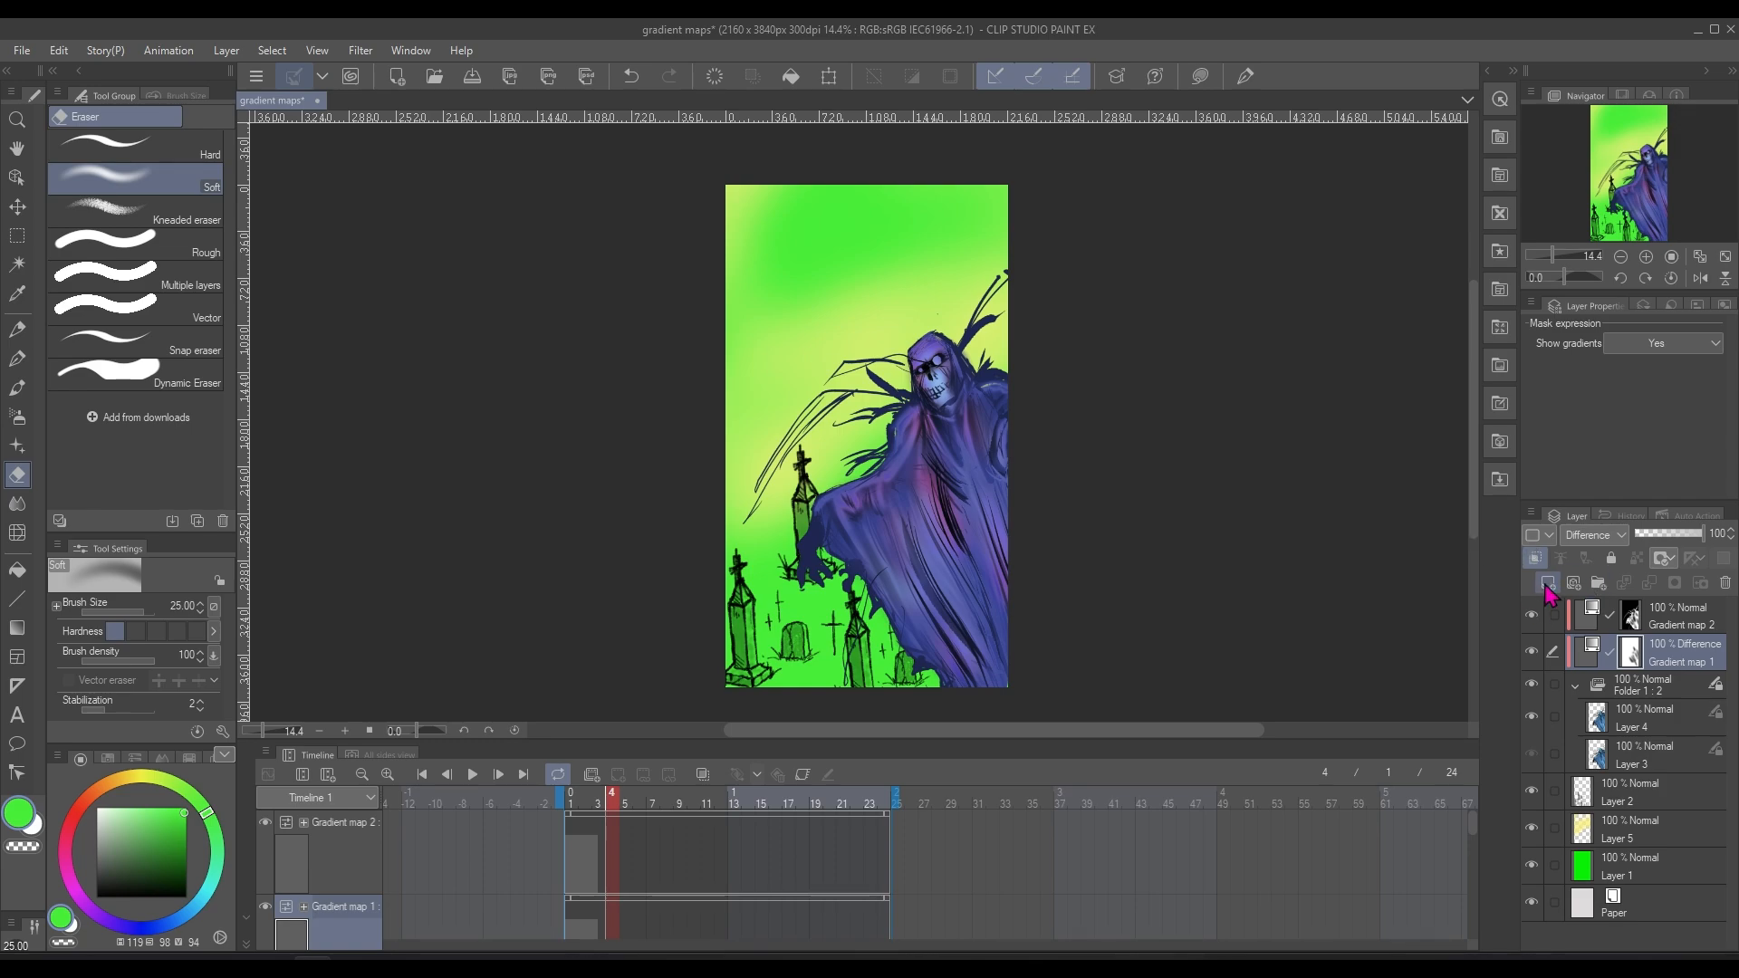
left_click(1537, 561)
Set the Gradient map 2 layer to 54% opacity with the Multiply blending mode
left_click(1665, 625)
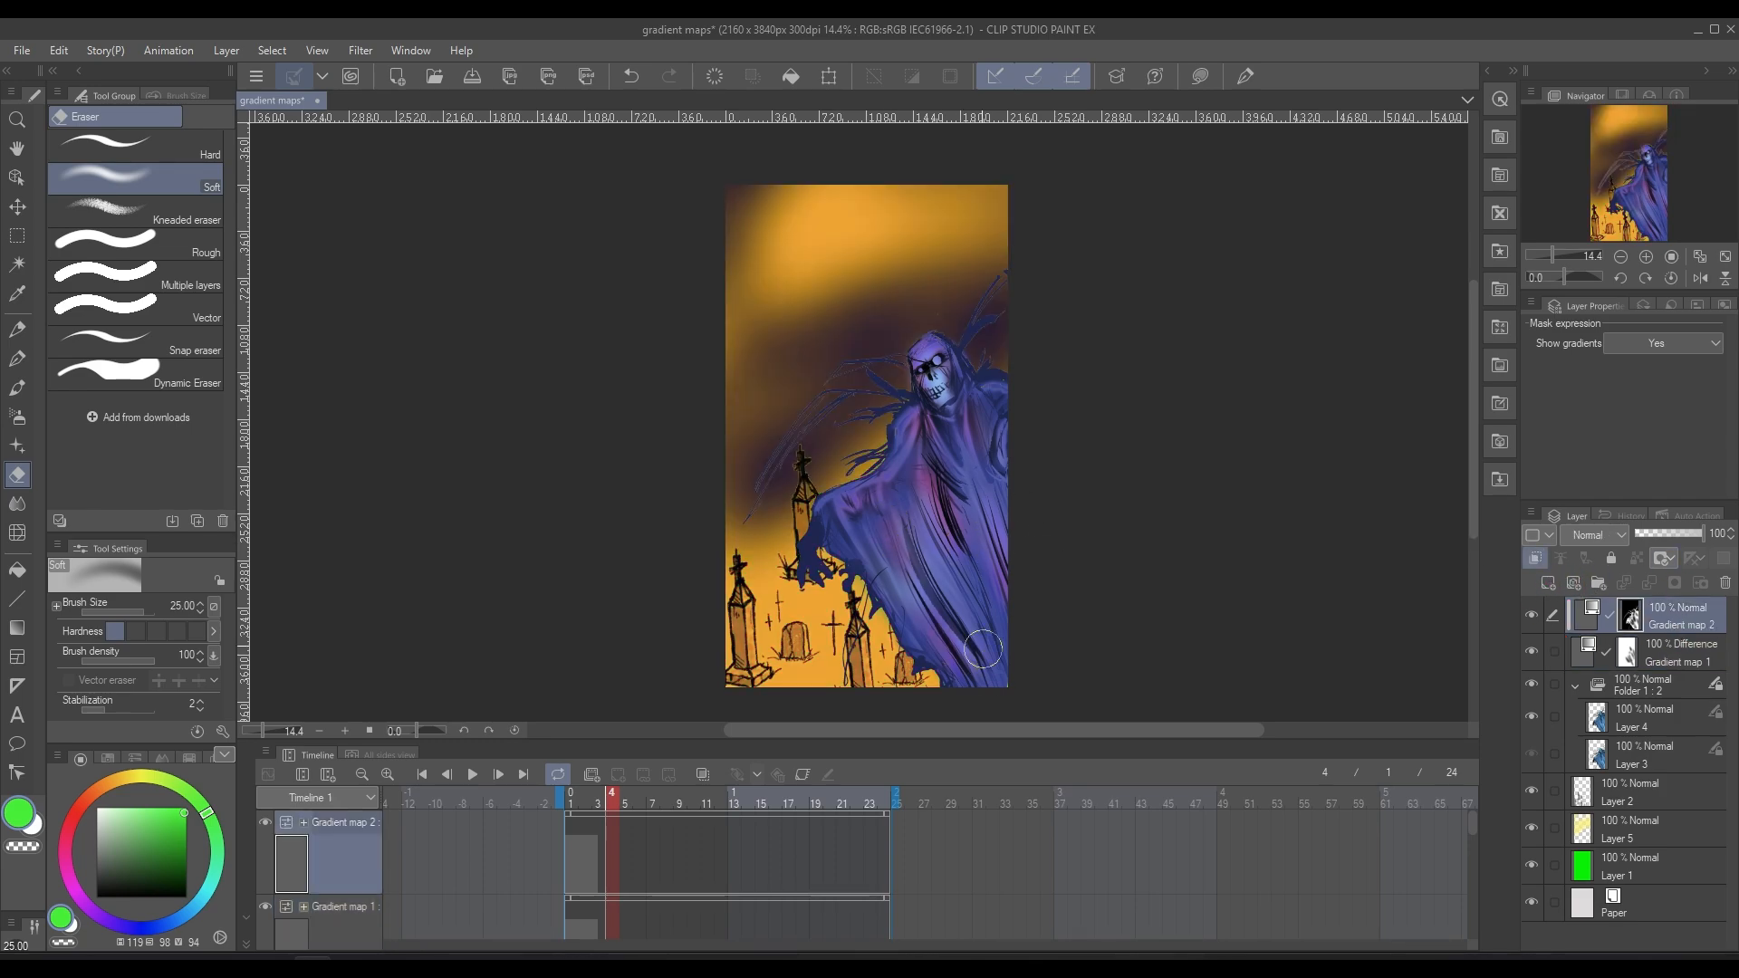
left_click(1672, 536)
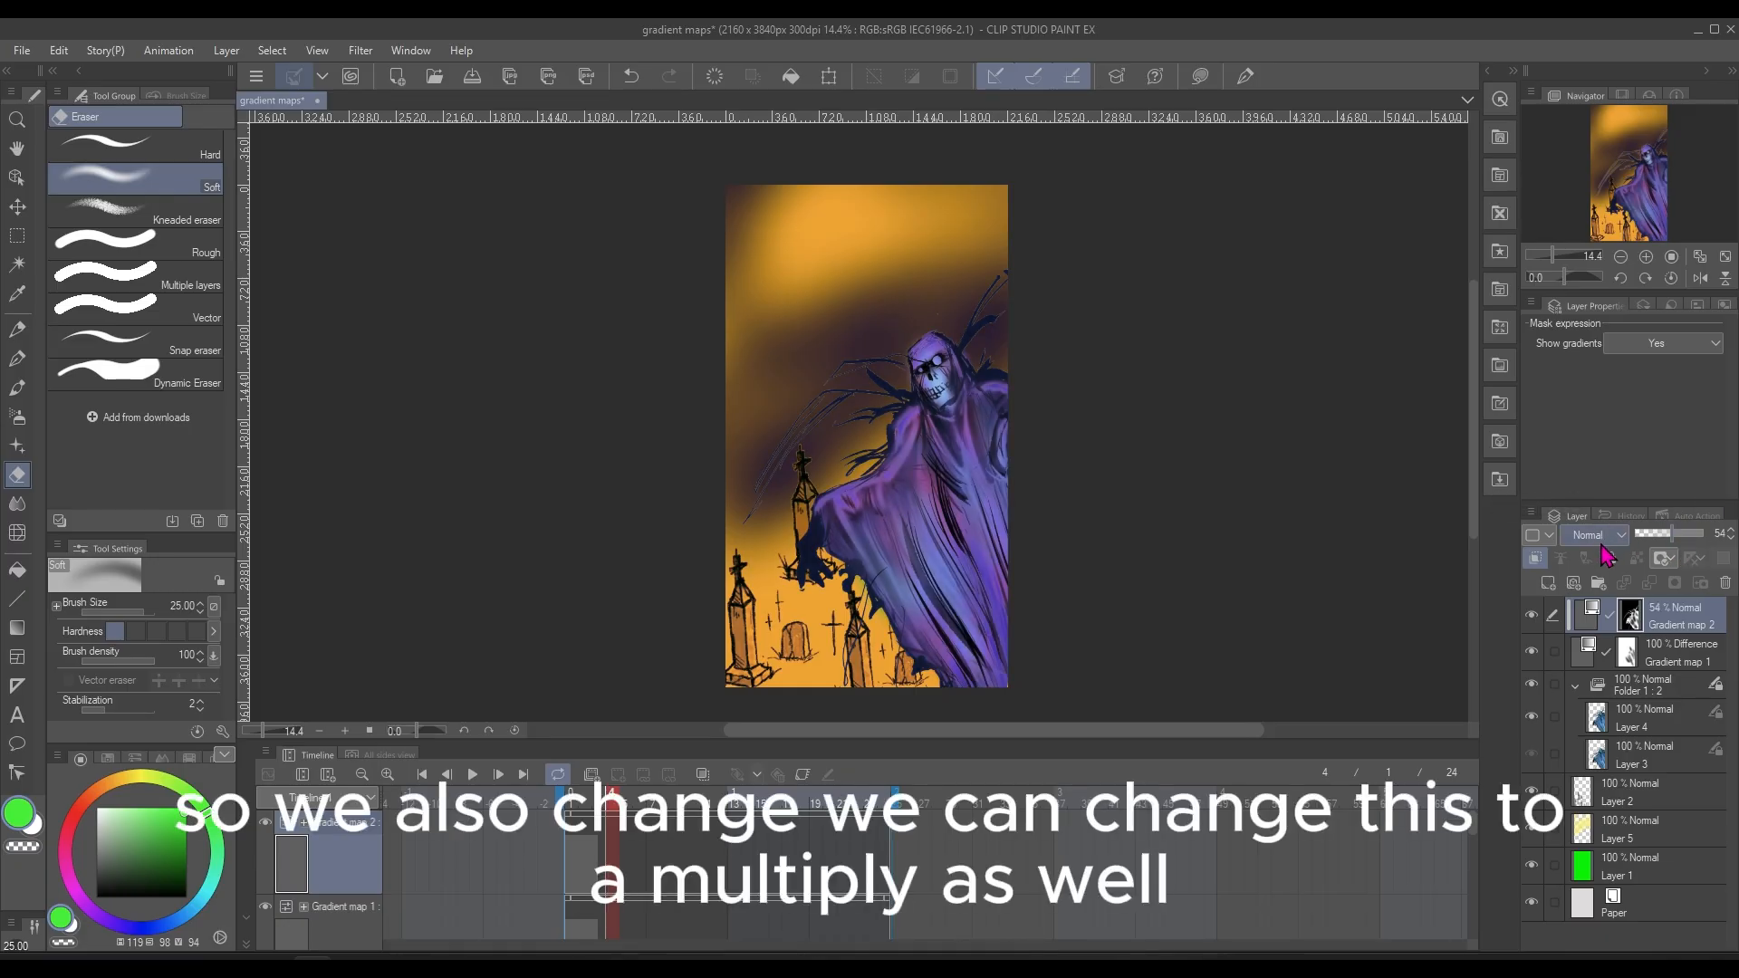
left_click(1593, 534)
left_click(1596, 114)
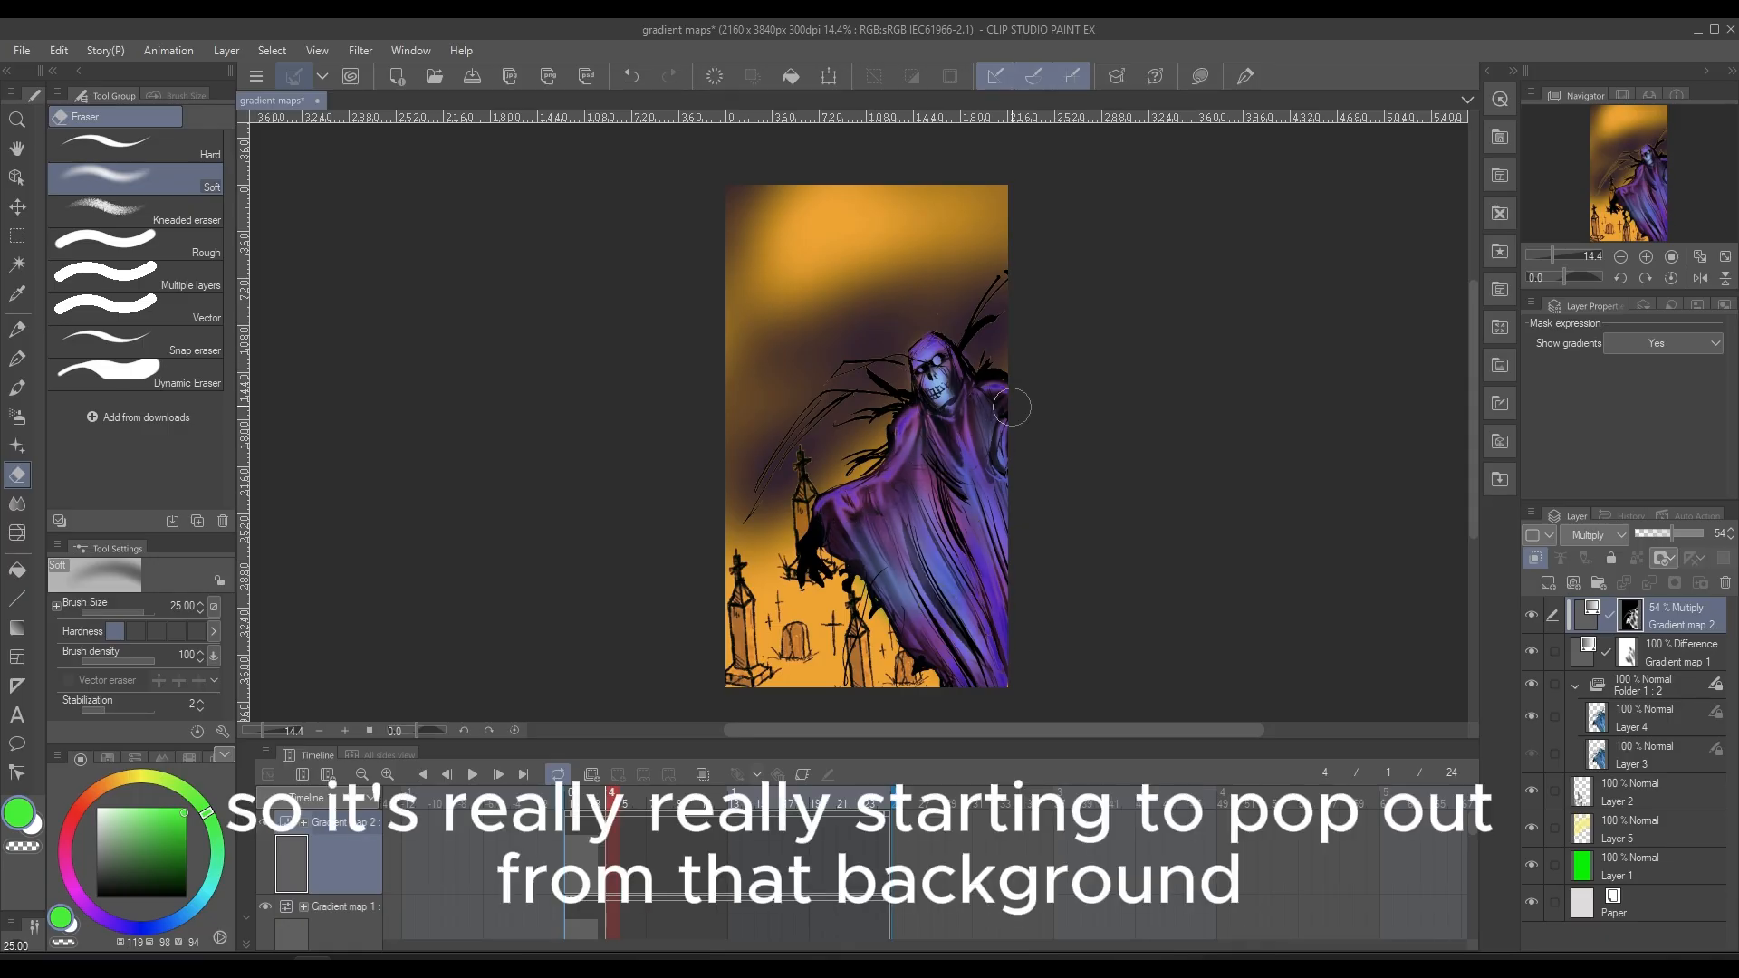
Try the Overlay blending mode on the Gradient map 2 layer, and set it to Add (Glow)
left_click(1617, 536)
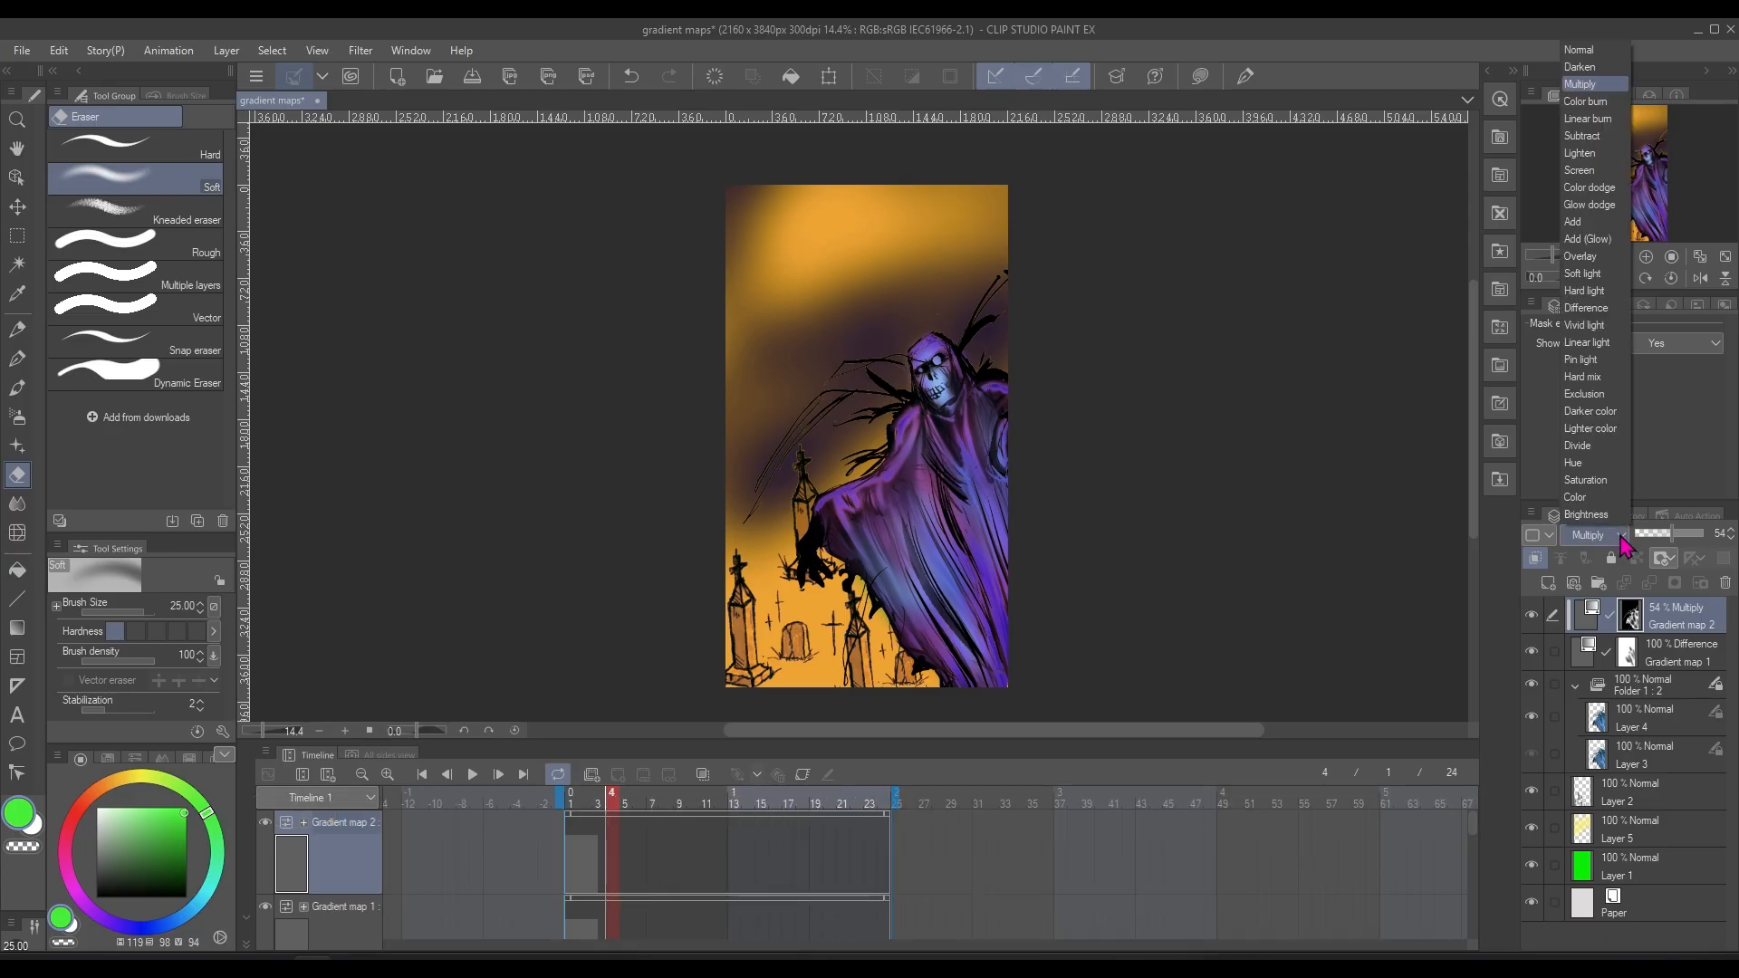
left_click(1594, 257)
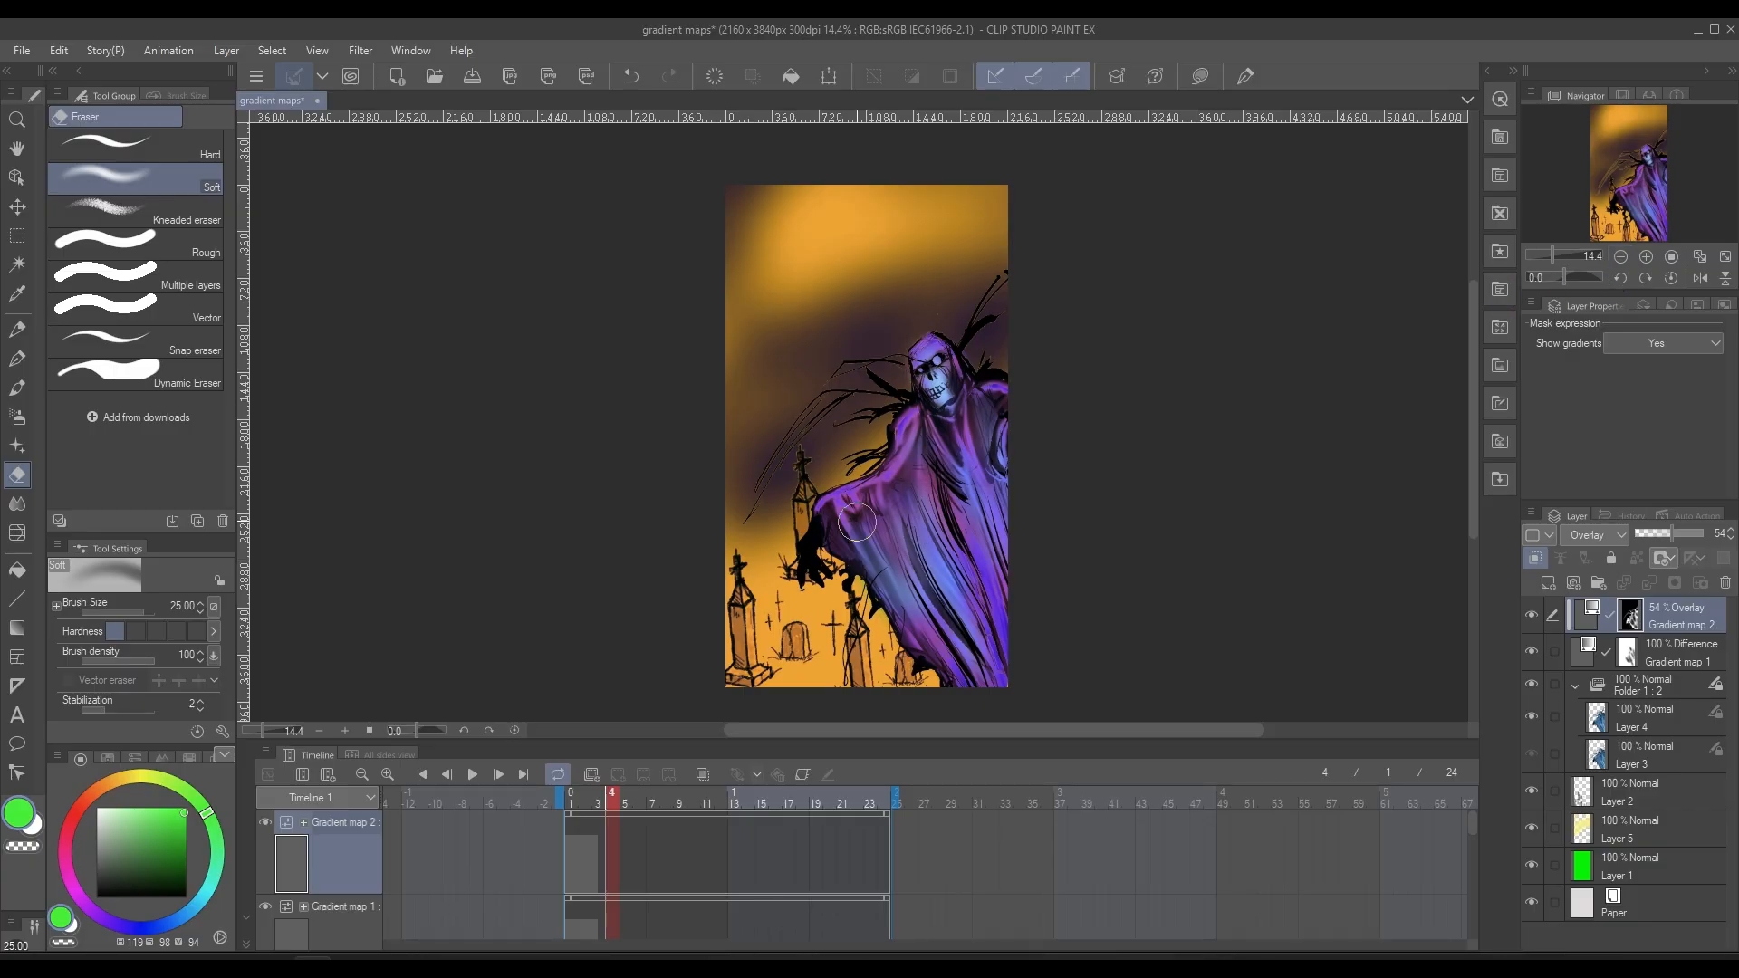
left_click(1594, 534)
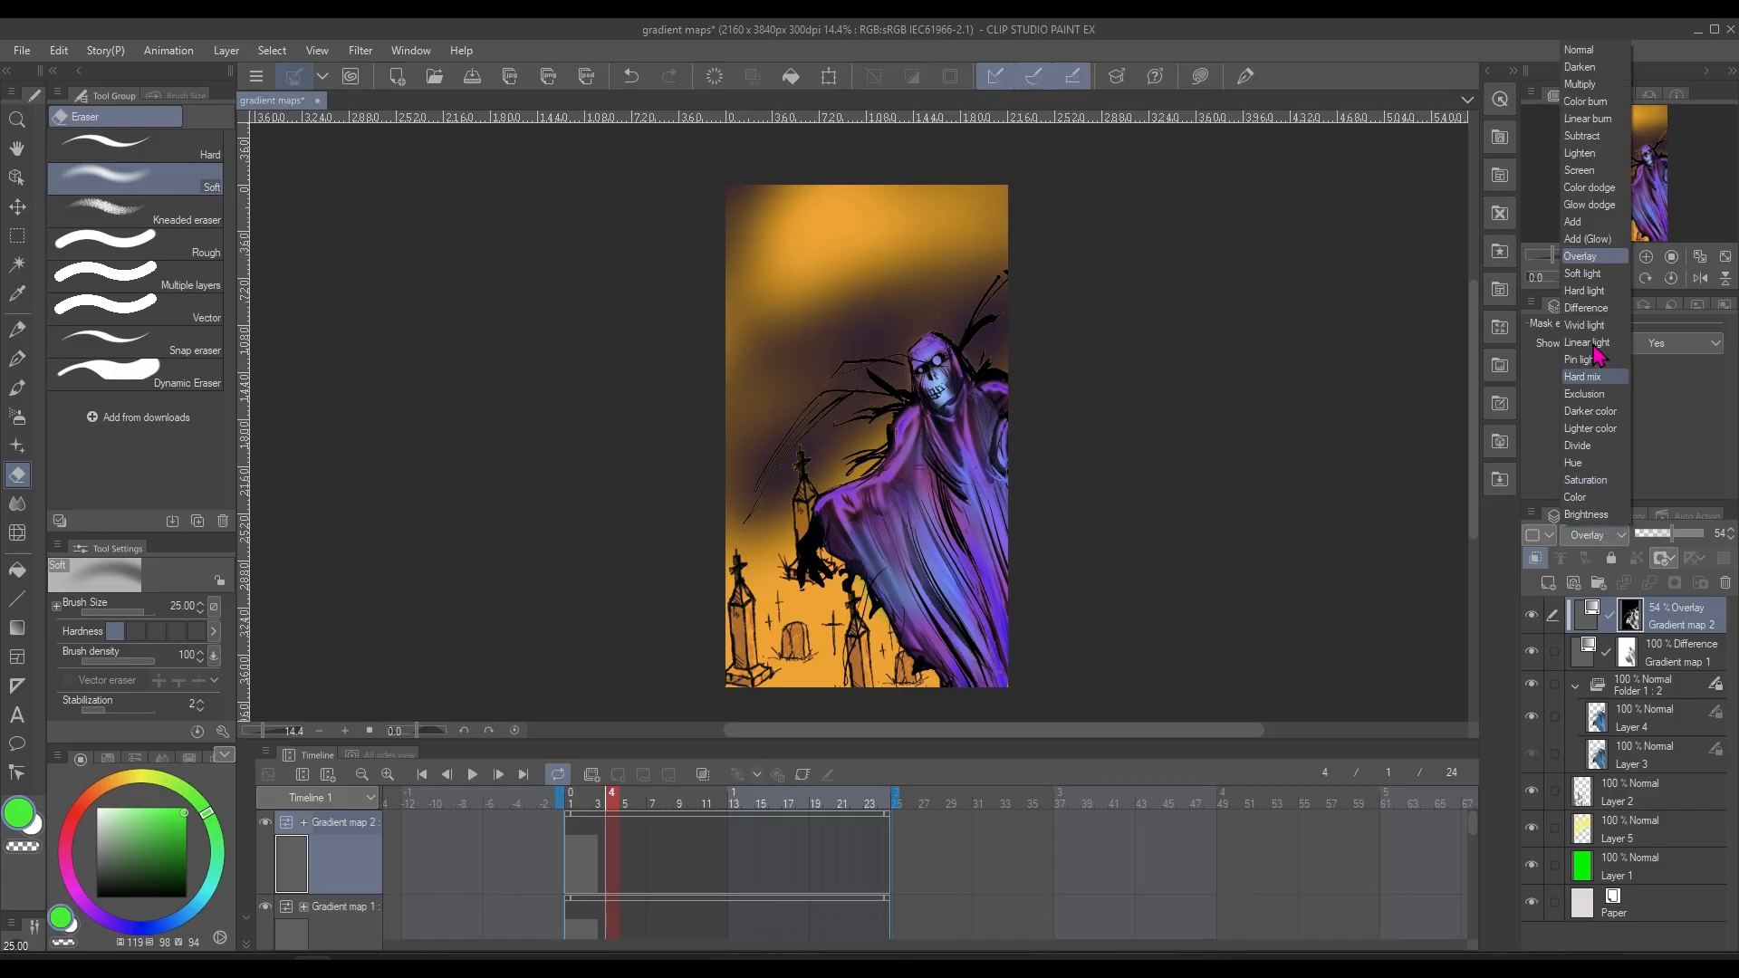
left_click(1599, 240)
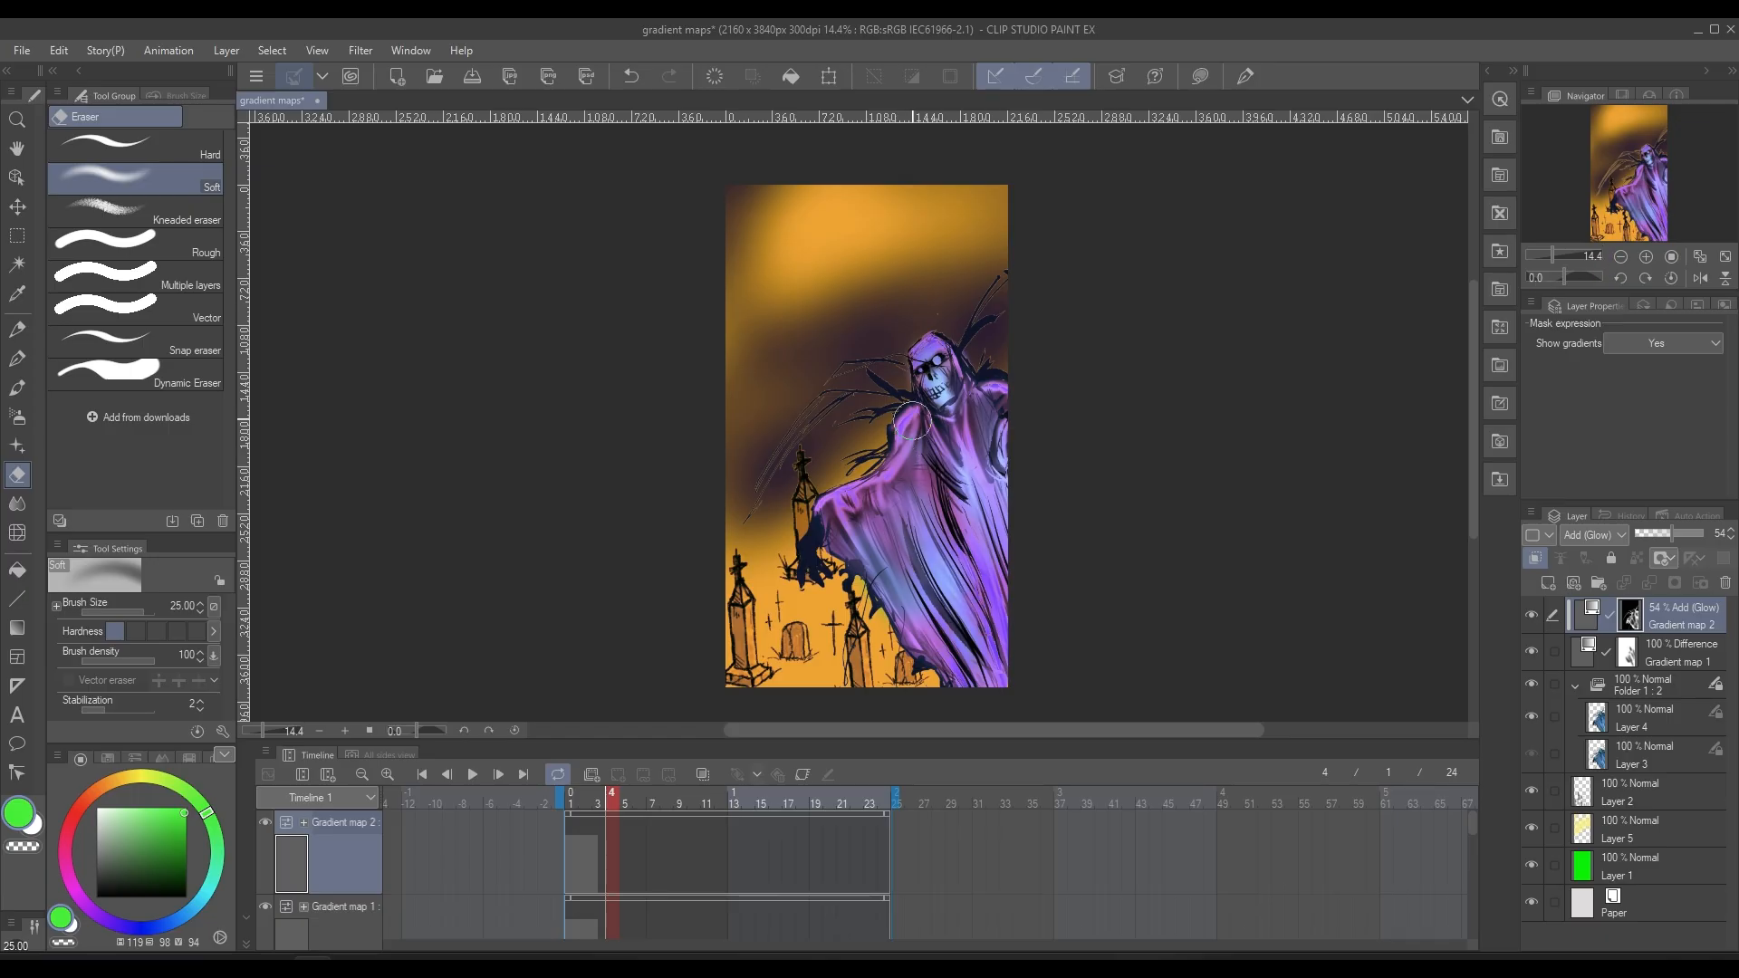